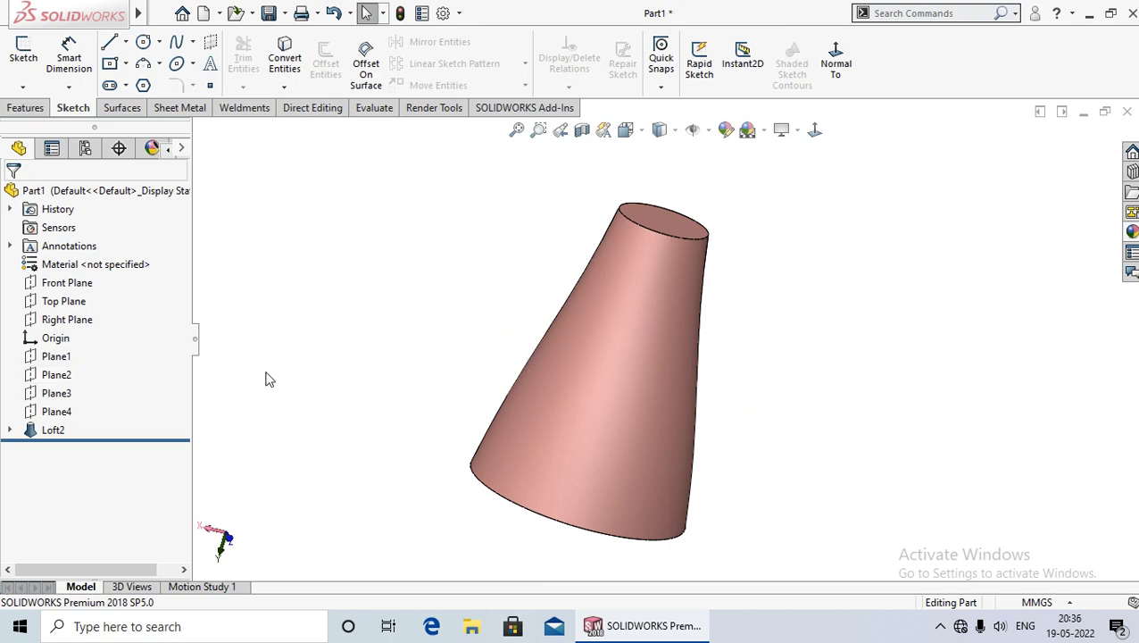
Show Plane1, Plane2, Plane3 and Plane4 from the FeatureManager tree, then clear the selection
left_click(56, 356)
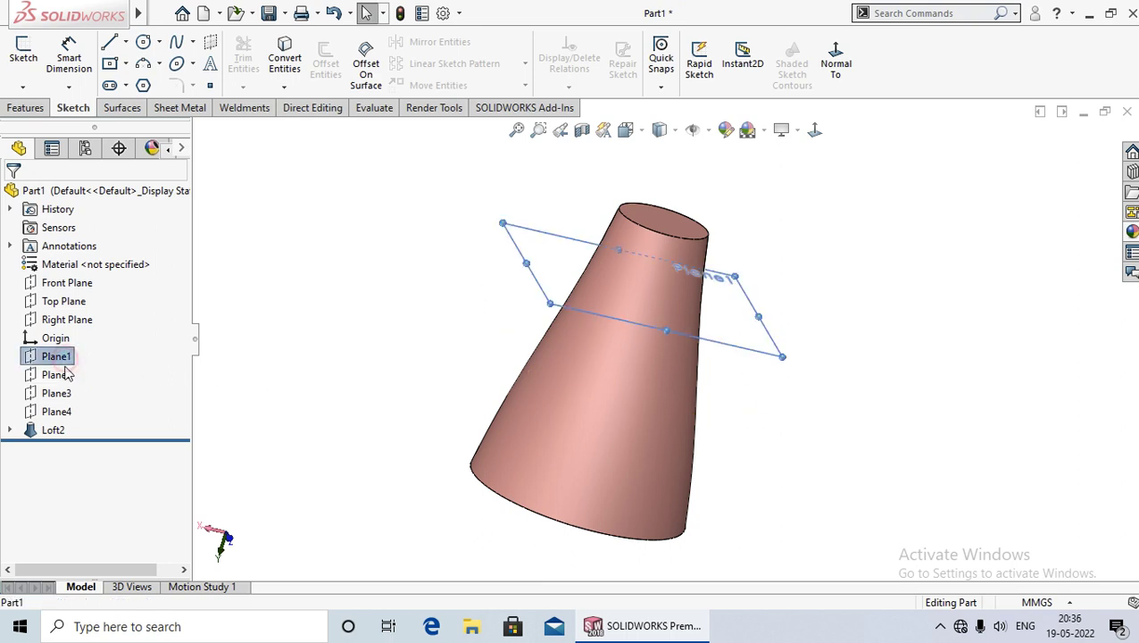
left_click(58, 375, "ctrl")
left_click(63, 396, "ctrl")
left_click(59, 412, "ctrl")
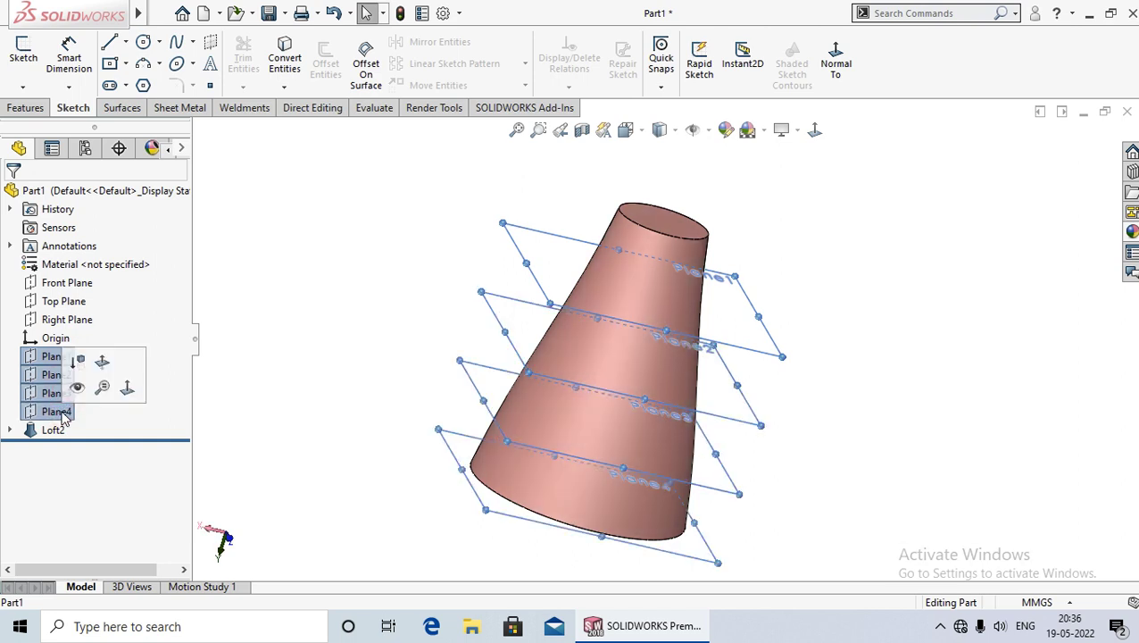
left_click(78, 393)
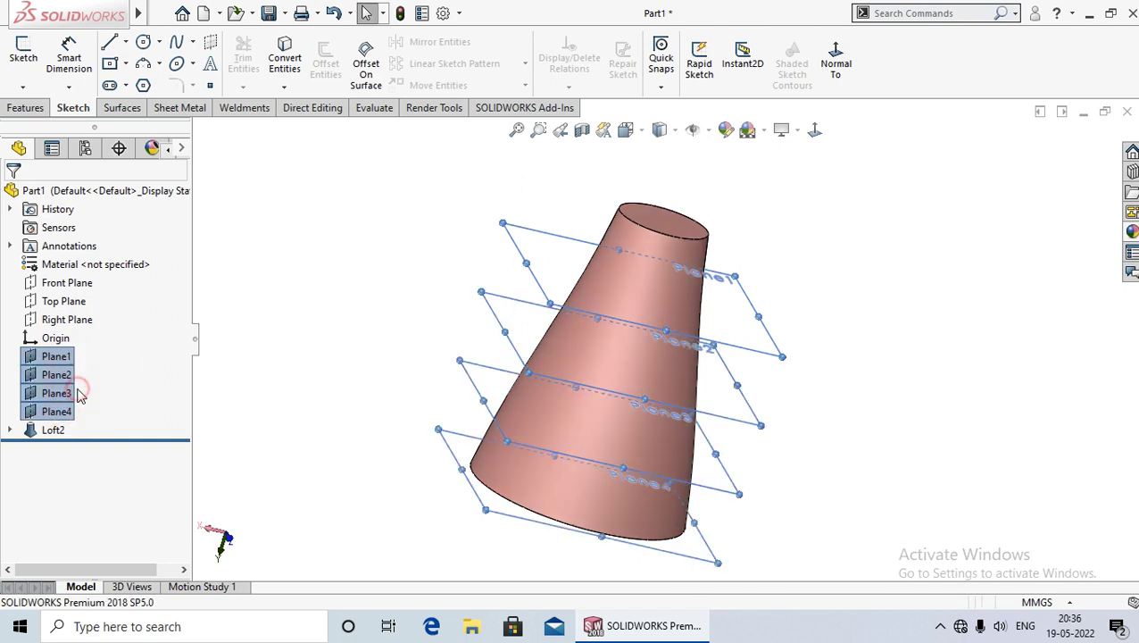
left_click(324, 394)
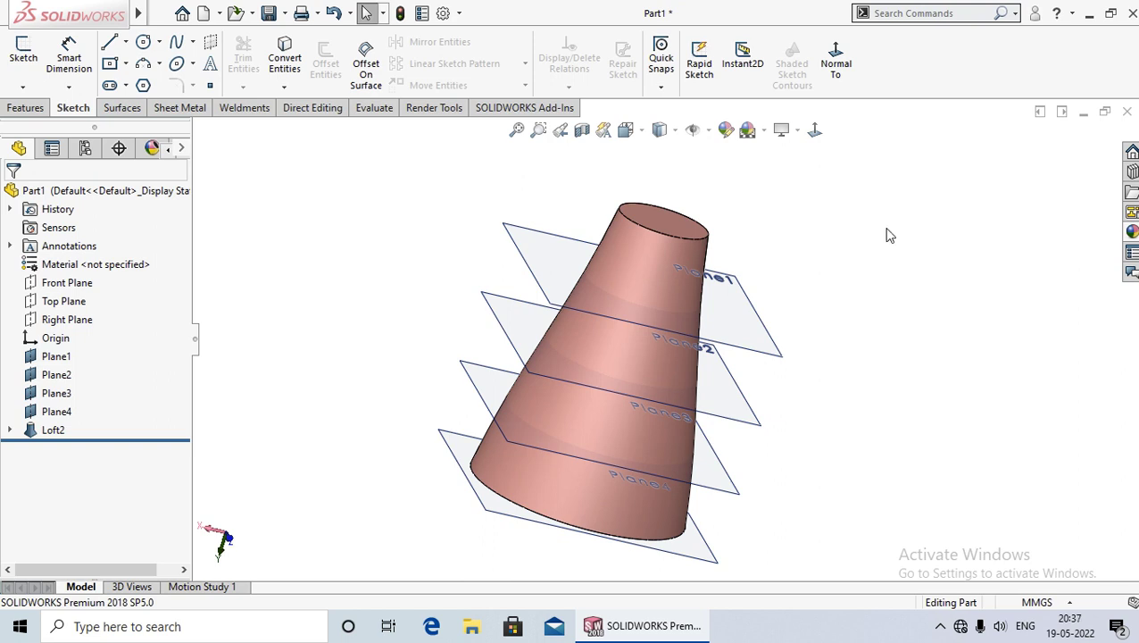
Start a new sketch on the cone's top face, viewed normal to it
left_click(667, 217)
left_click(744, 171)
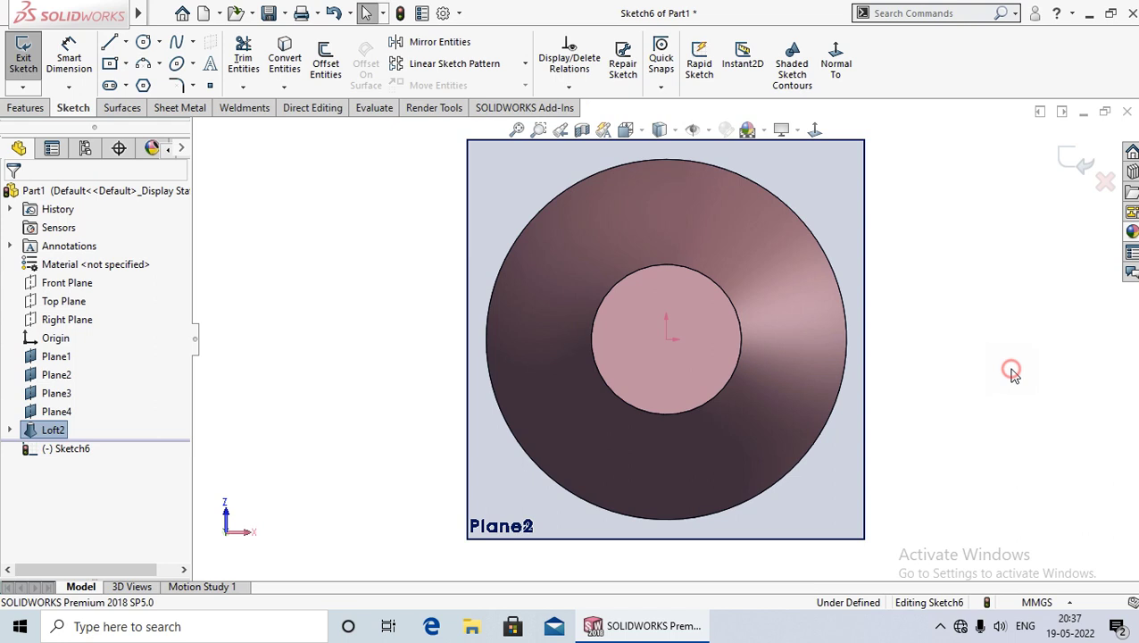
left_click(1012, 373)
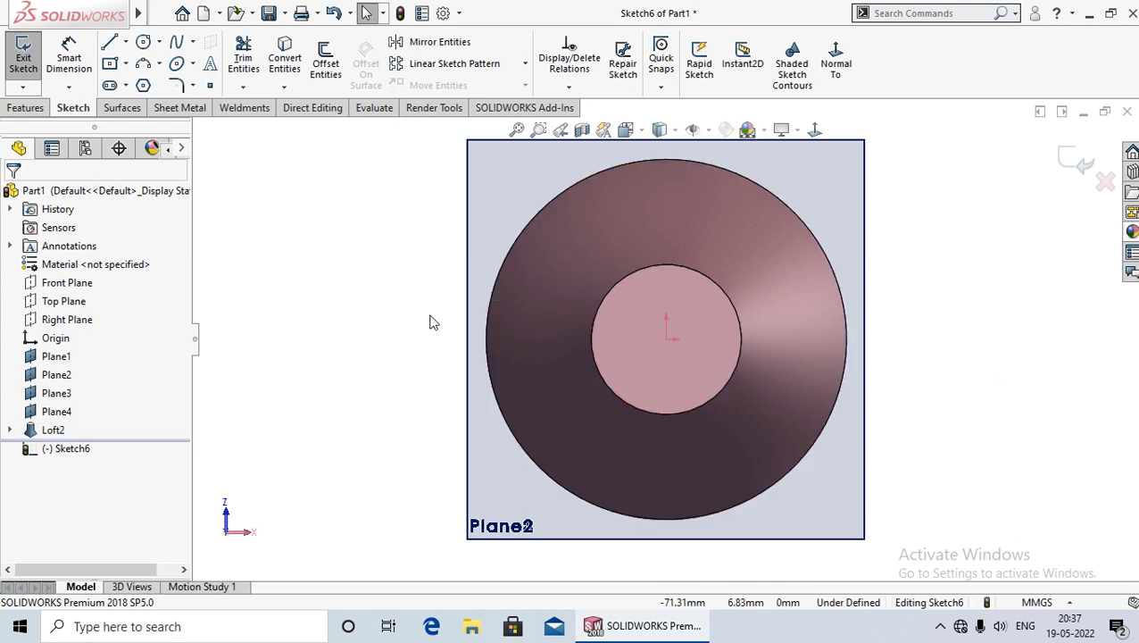
Draw a center rectangle from the origin, return to isometric view and exit Sketch6
left_click(126, 64)
left_click(157, 105)
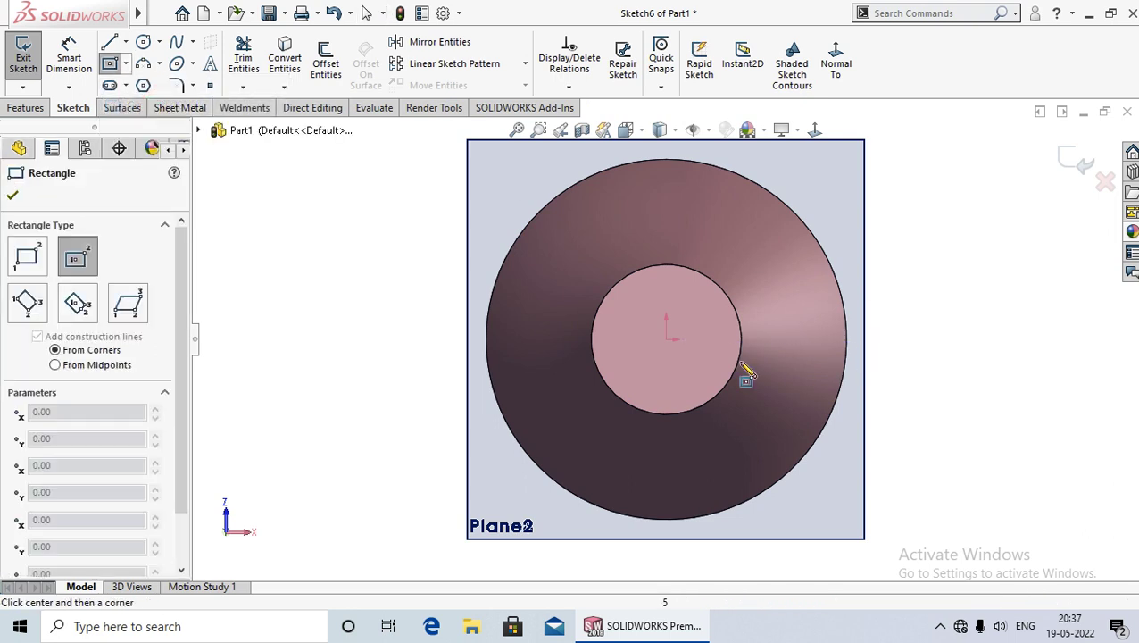
left_click(666, 339)
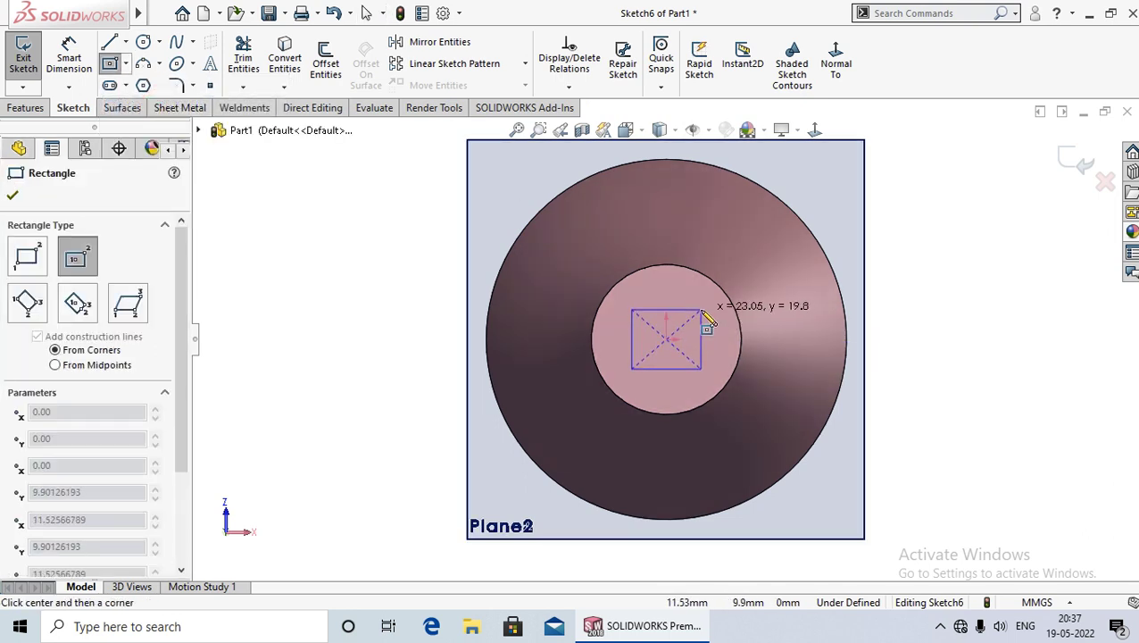
left_click(701, 311)
right_click(714, 322)
left_click(746, 324)
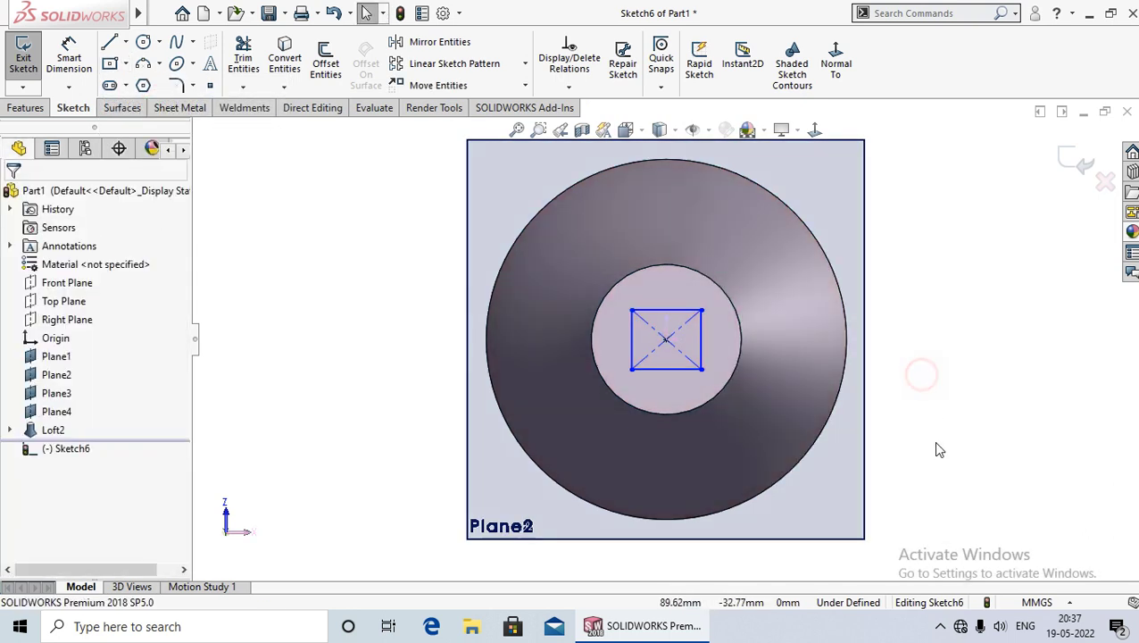
key("ctrl+7")
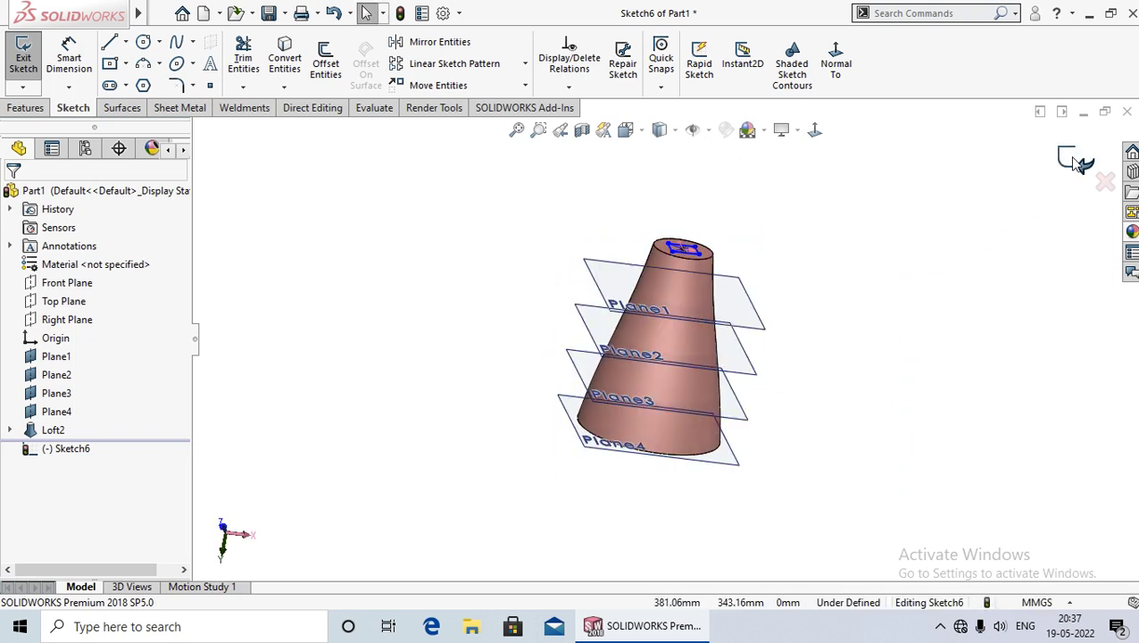
left_click(1076, 159)
middle_click_drag(861, 265, 861, 286)
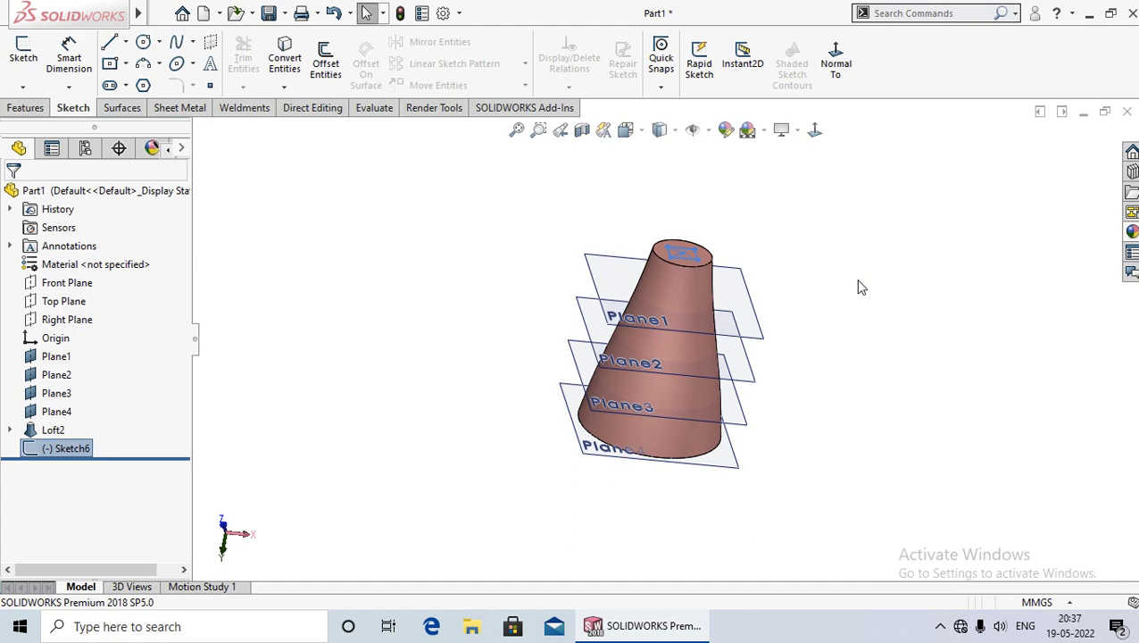
Start a new sketch on Plane1, viewed normal to it
left_click(755, 308)
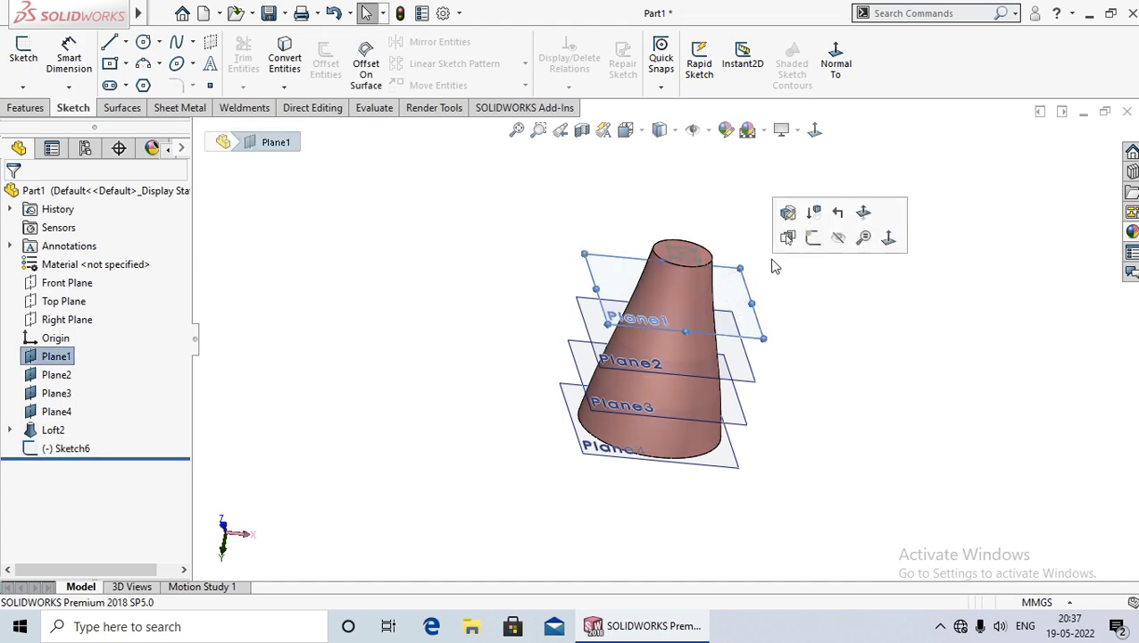
left_click(812, 237)
left_click(815, 131)
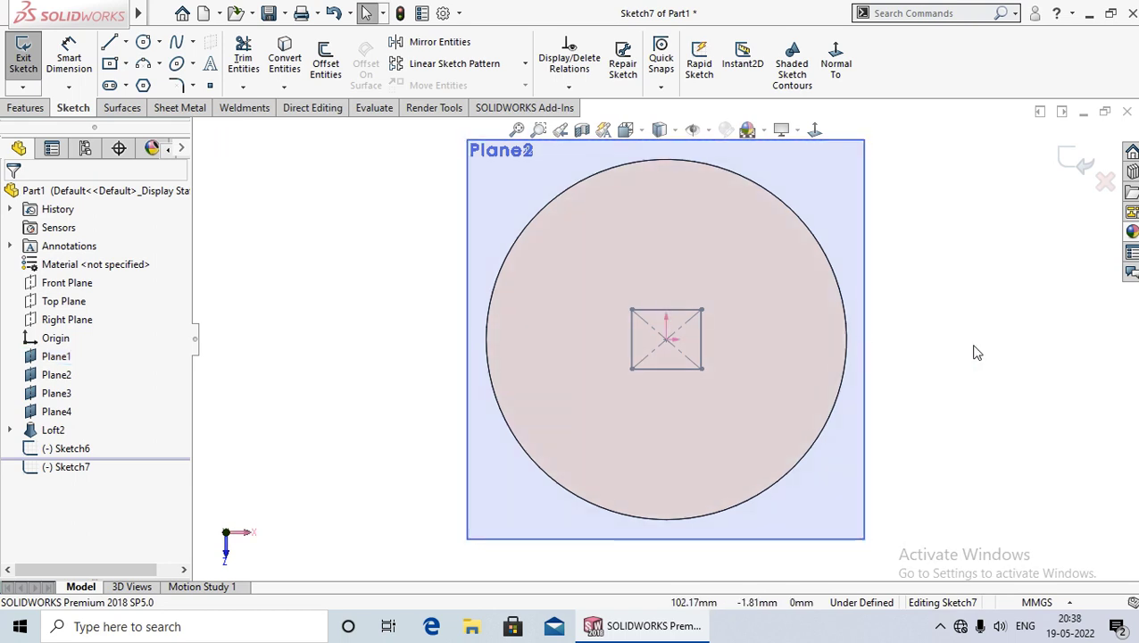
Draw an ellipse centred at the origin and exit Sketch7
left_click(176, 66)
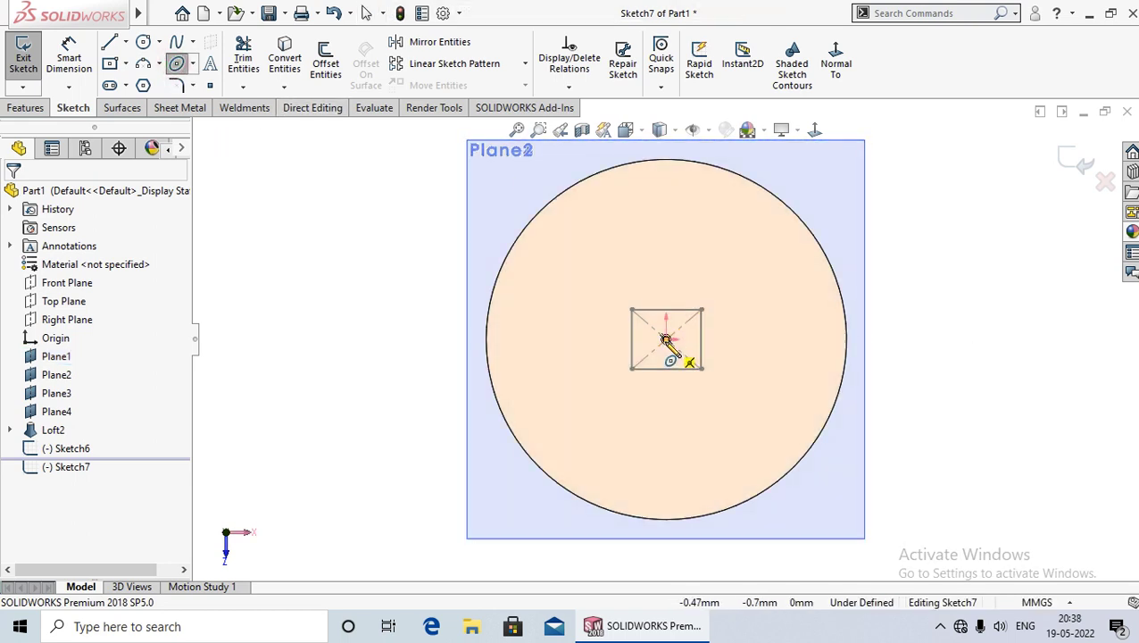
left_click(666, 340)
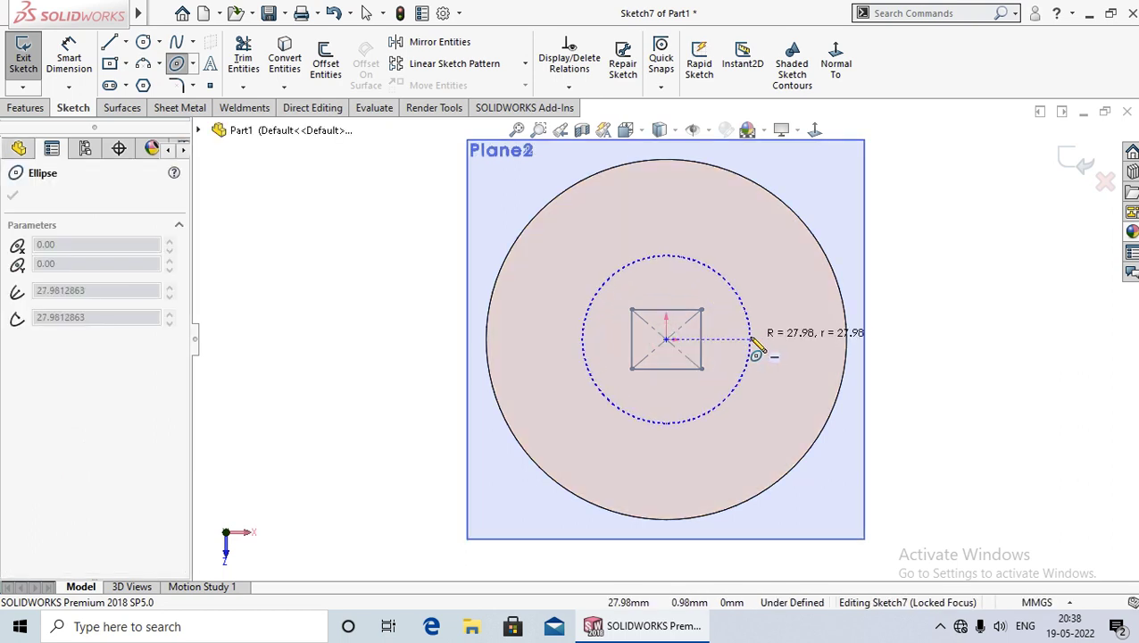
left_click(754, 342)
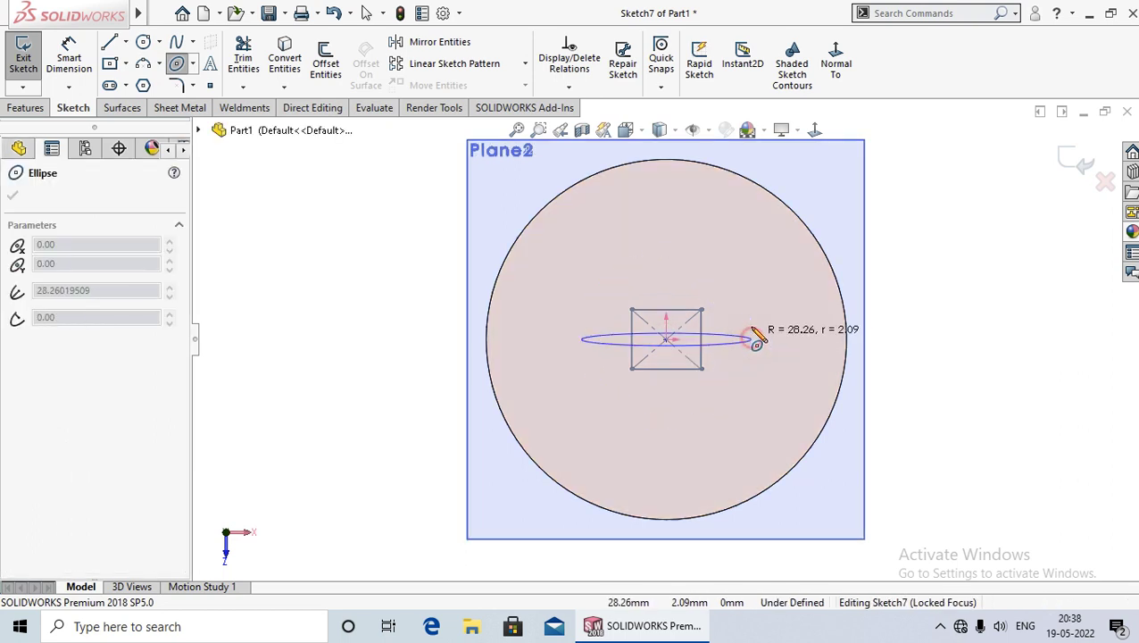
left_click(755, 273)
right_click(753, 272)
left_click(772, 285)
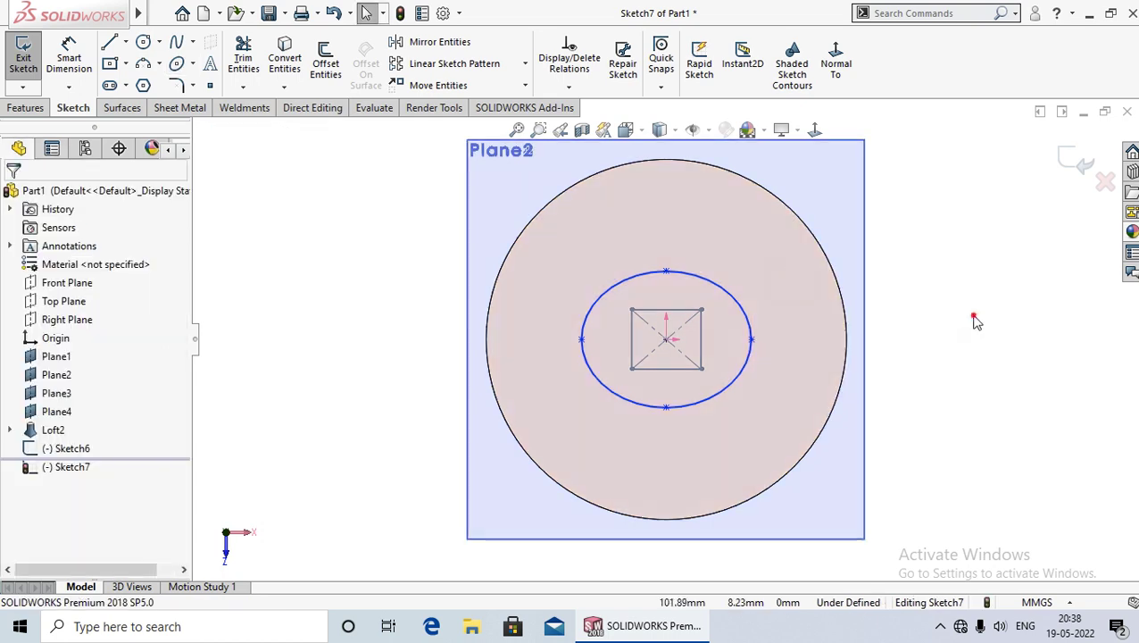
key("z")
middle_click_drag(937, 240, 893, 437)
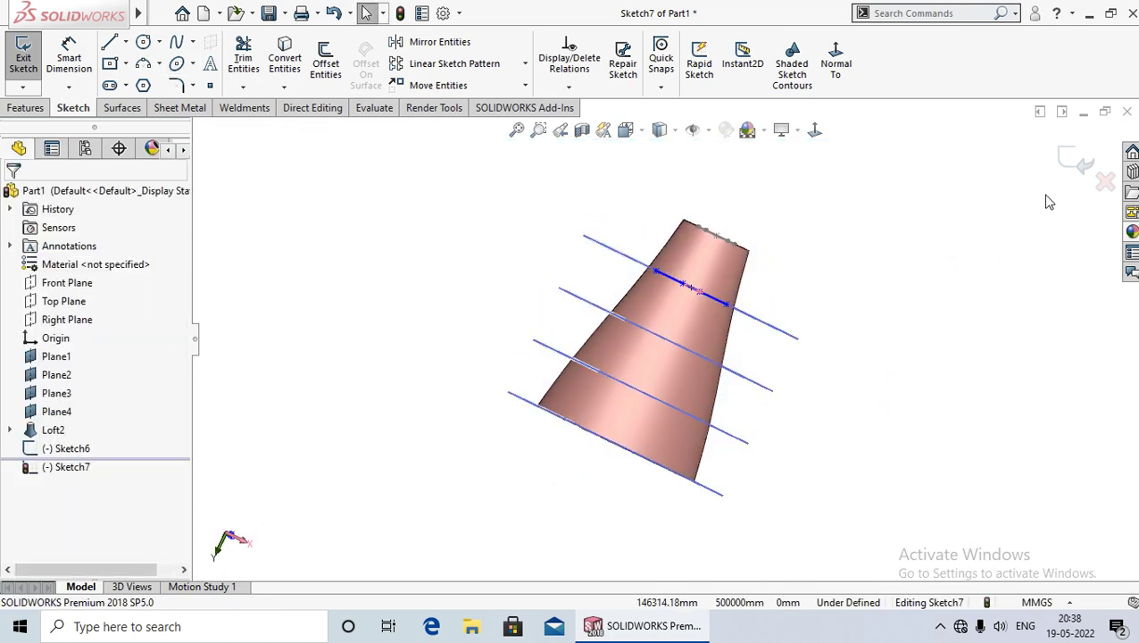
left_click(1071, 165)
mouse_move(875, 264)
middle_mouse_down()
mouse_move(912, 343)
mouse_move(840, 282)
mouse_move(887, 323)
middle_mouse_up()
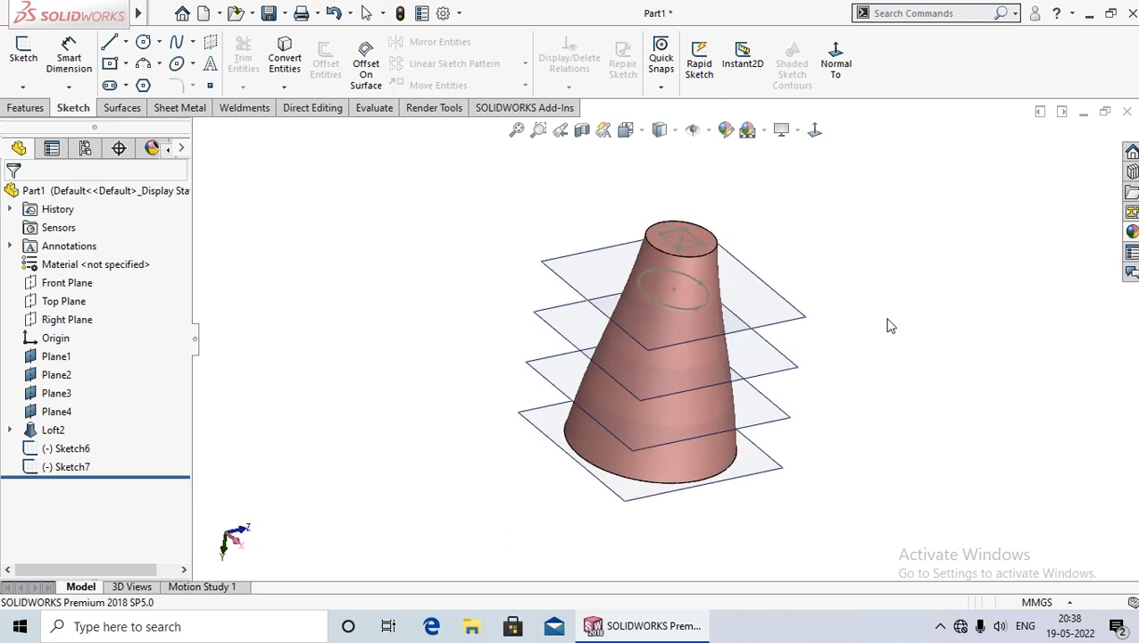
Start a new sketch on Plane2, viewed normal to it
left_click(784, 359)
left_click(826, 304)
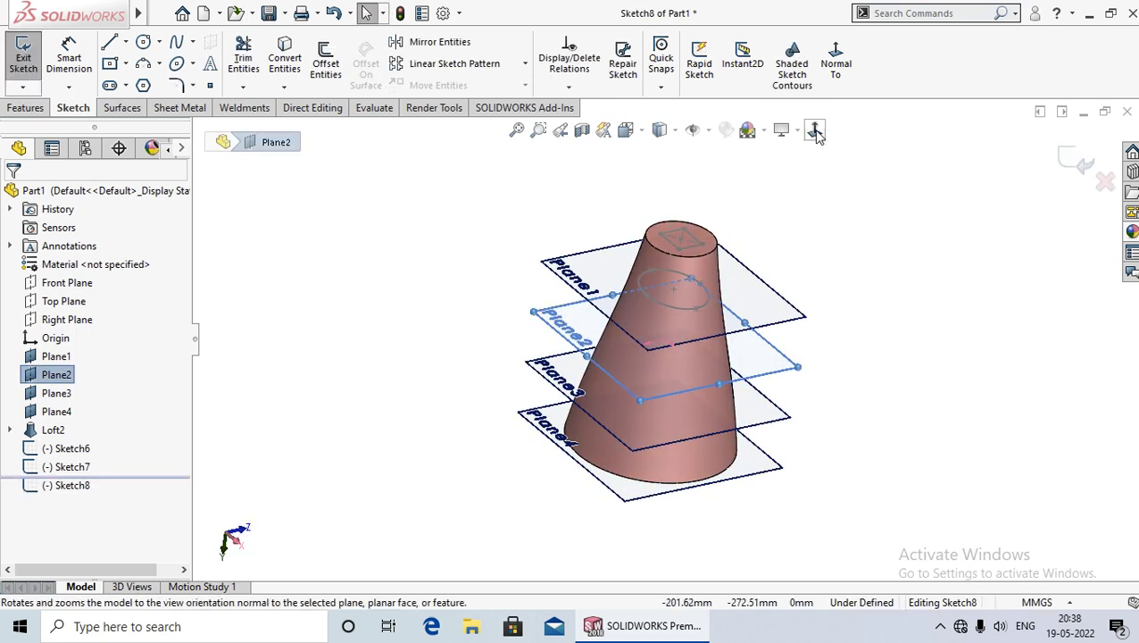
left_click(991, 334)
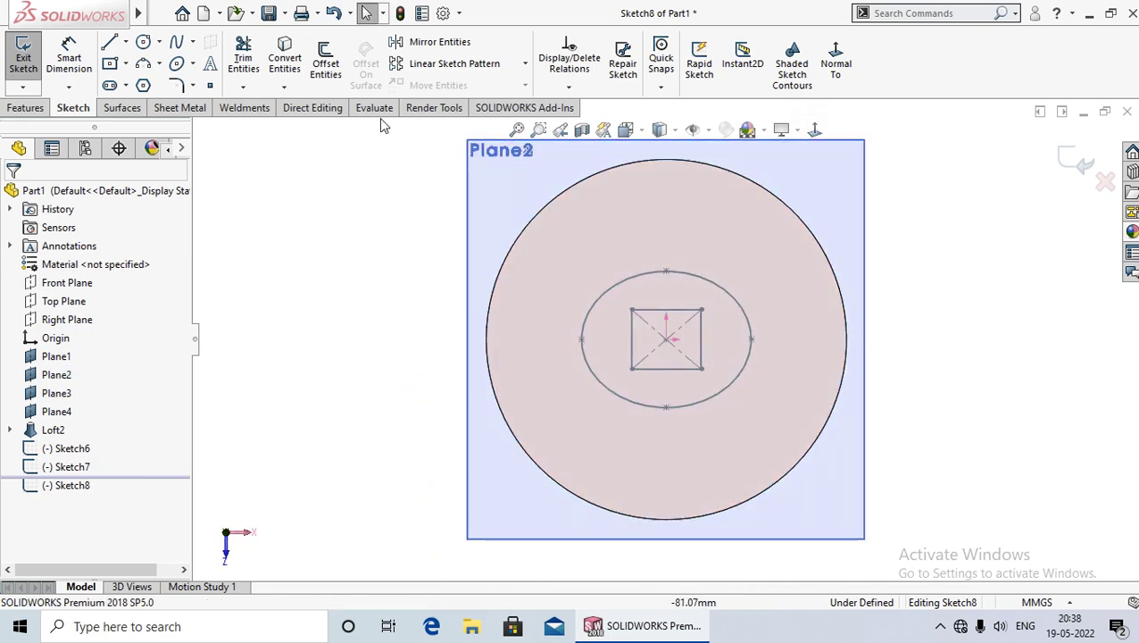
Draw a circle of radius about 31.64 at the origin, just outside the ellipse, and exit Sketch8
left_click(143, 41)
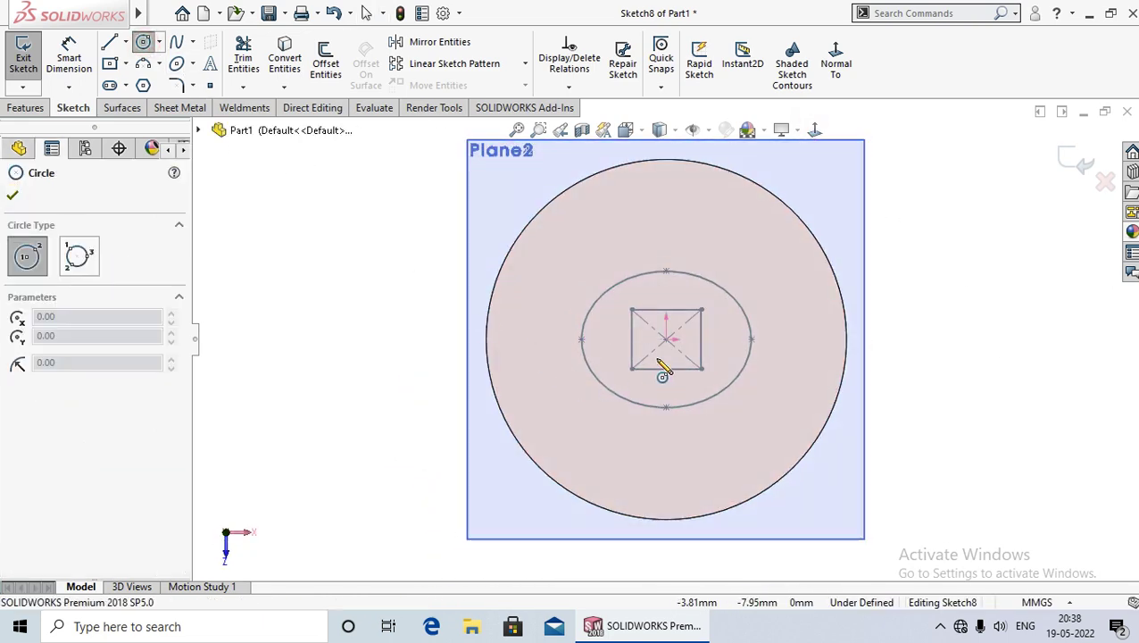
left_click(666, 338)
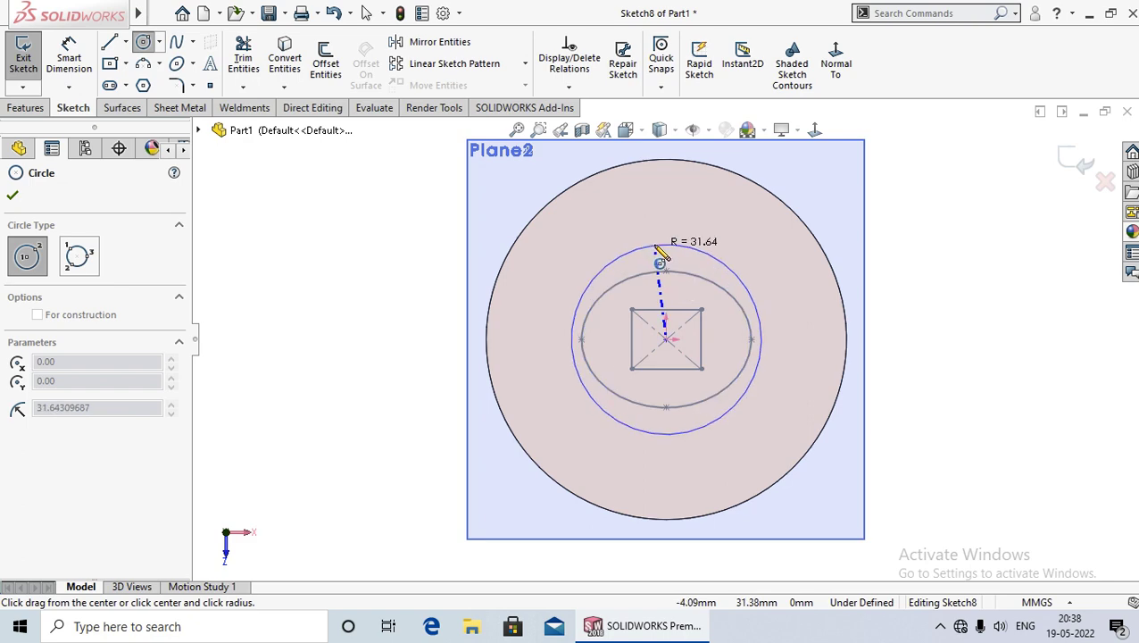
left_click(656, 237)
right_click(656, 237)
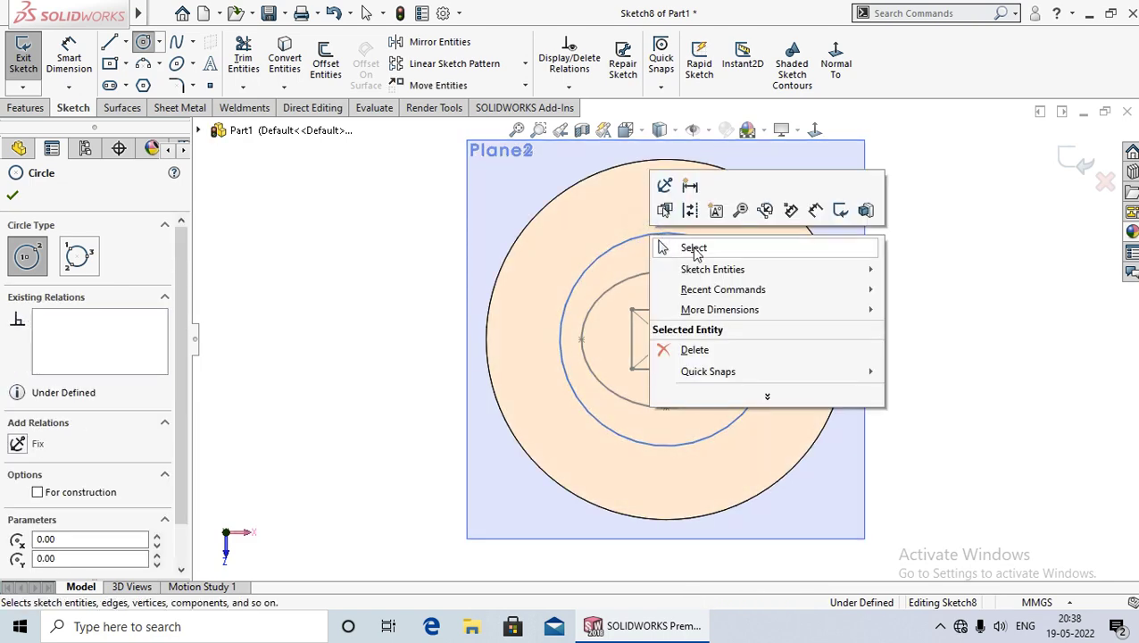
left_click(692, 247)
key("ctrl+7")
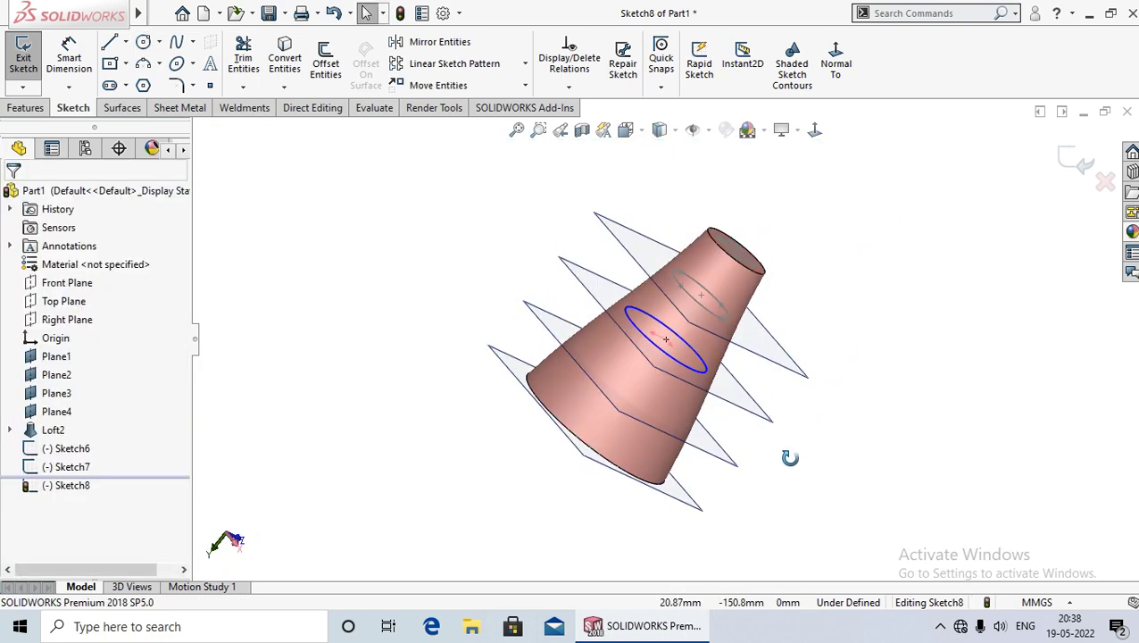
left_click(1076, 160)
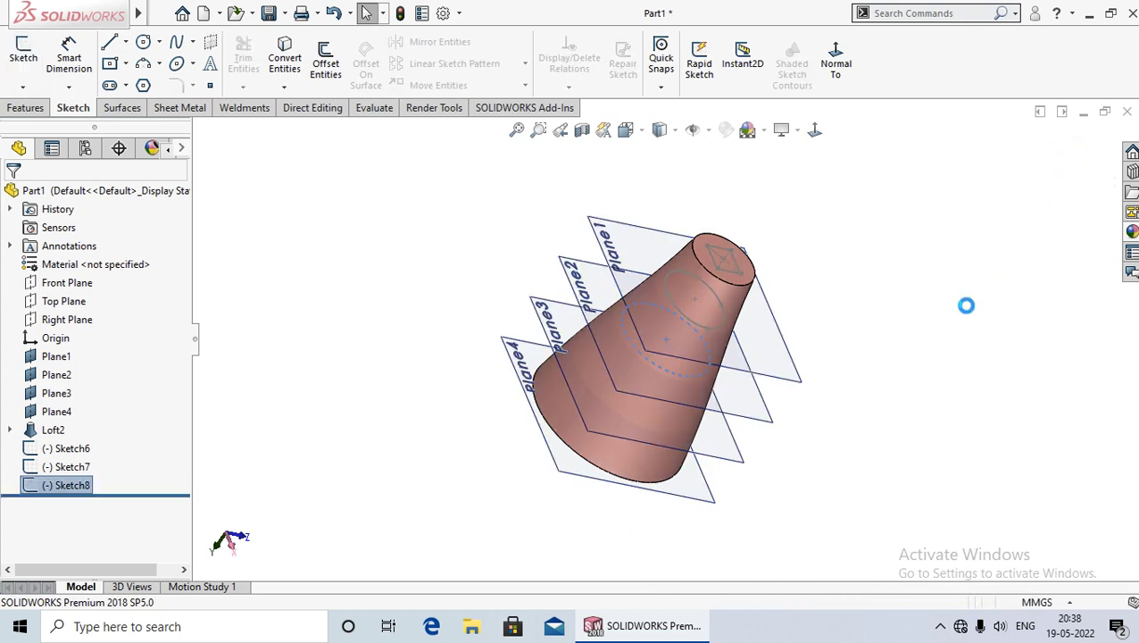
left_click(964, 365)
middle_click_drag(931, 399, 799, 389)
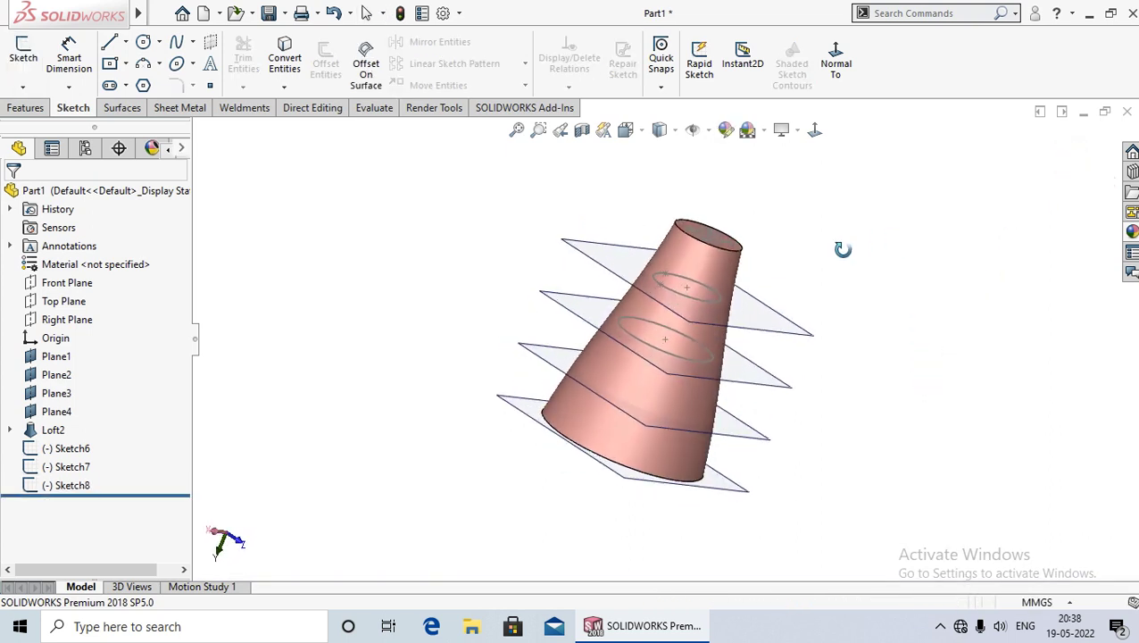
middle_click_drag(828, 430, 774, 445)
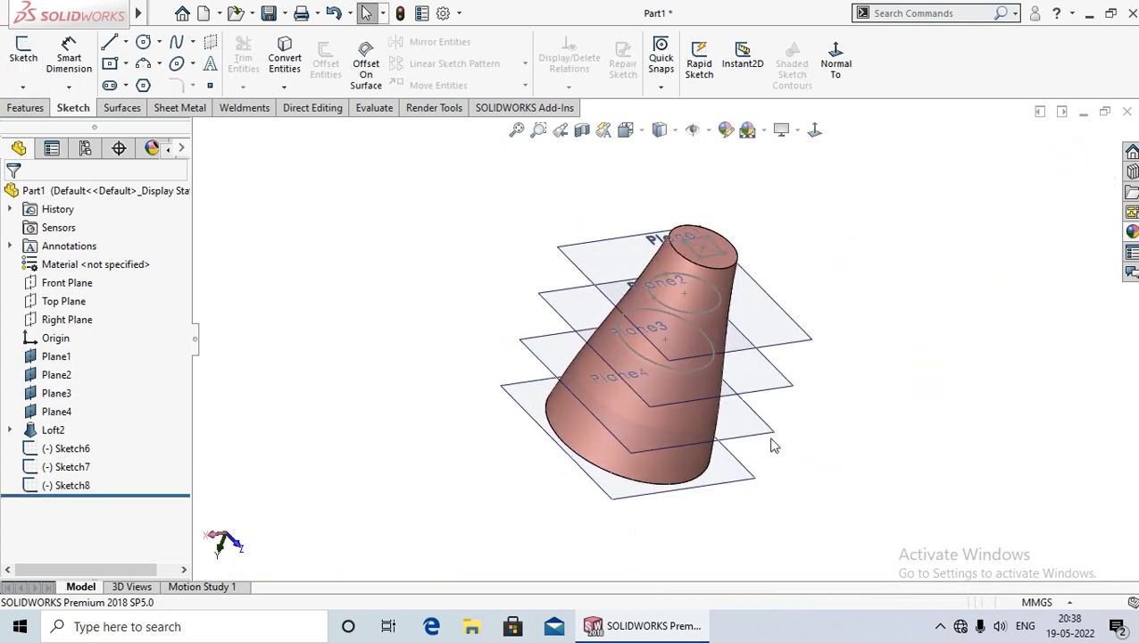
Start a new sketch on Plane3, viewed normal and zoomed to fit
left_click(748, 429)
left_click(814, 369)
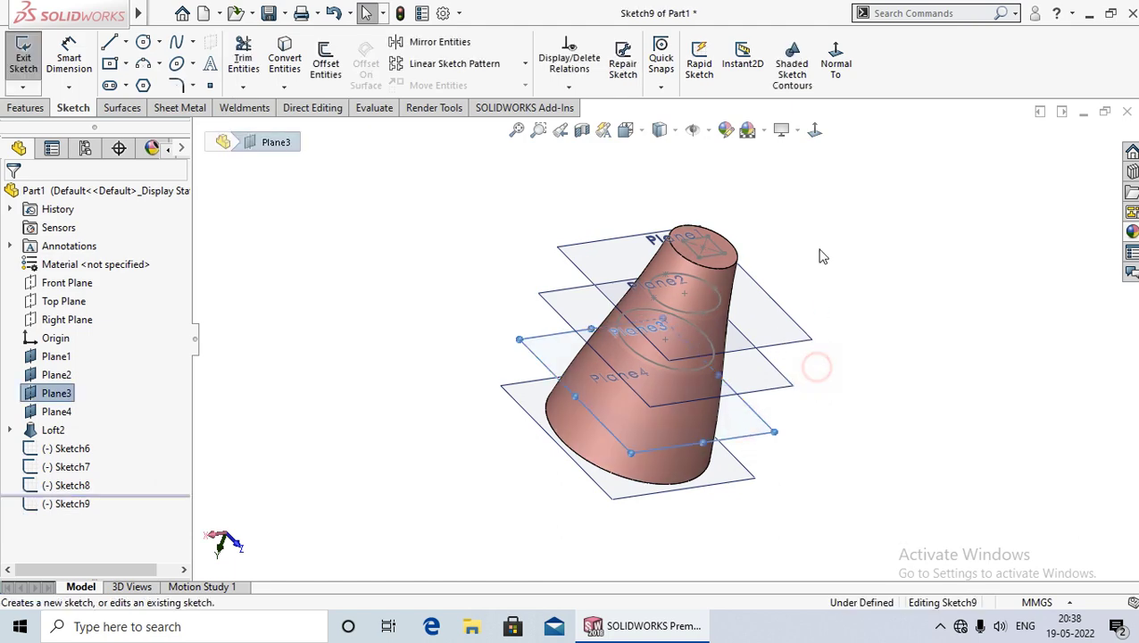
left_click(815, 130)
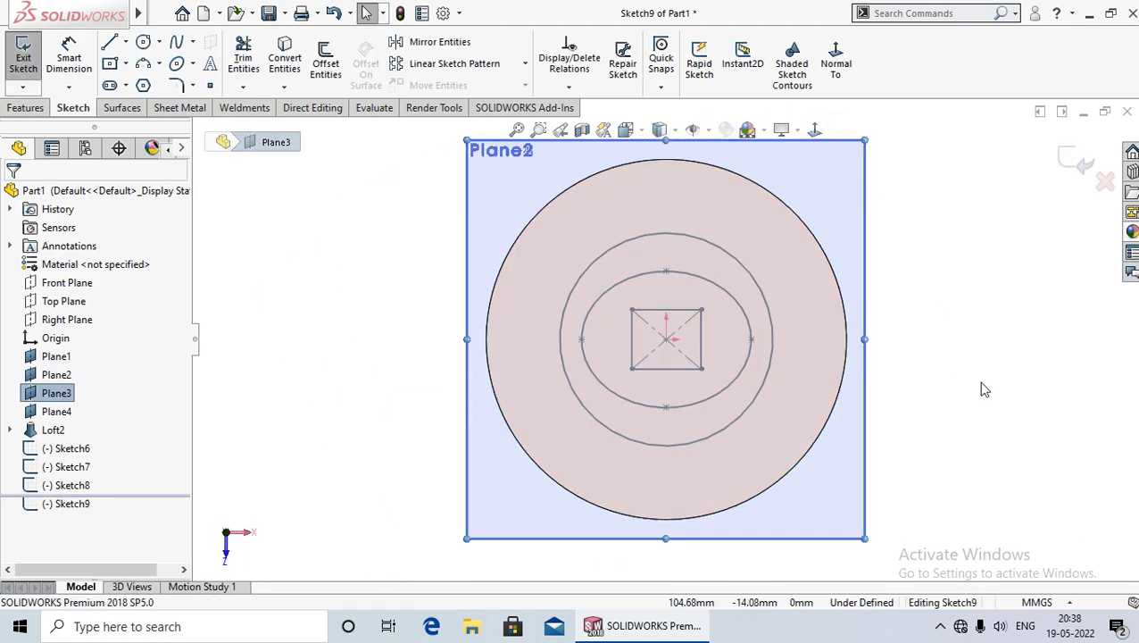
left_click(987, 390)
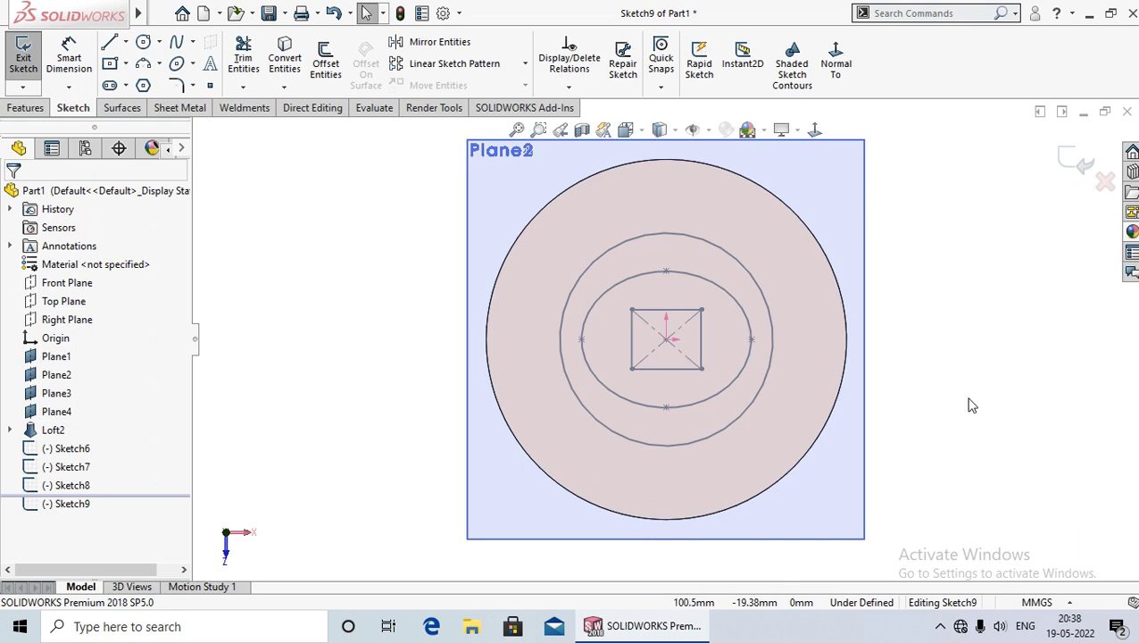
key("z")
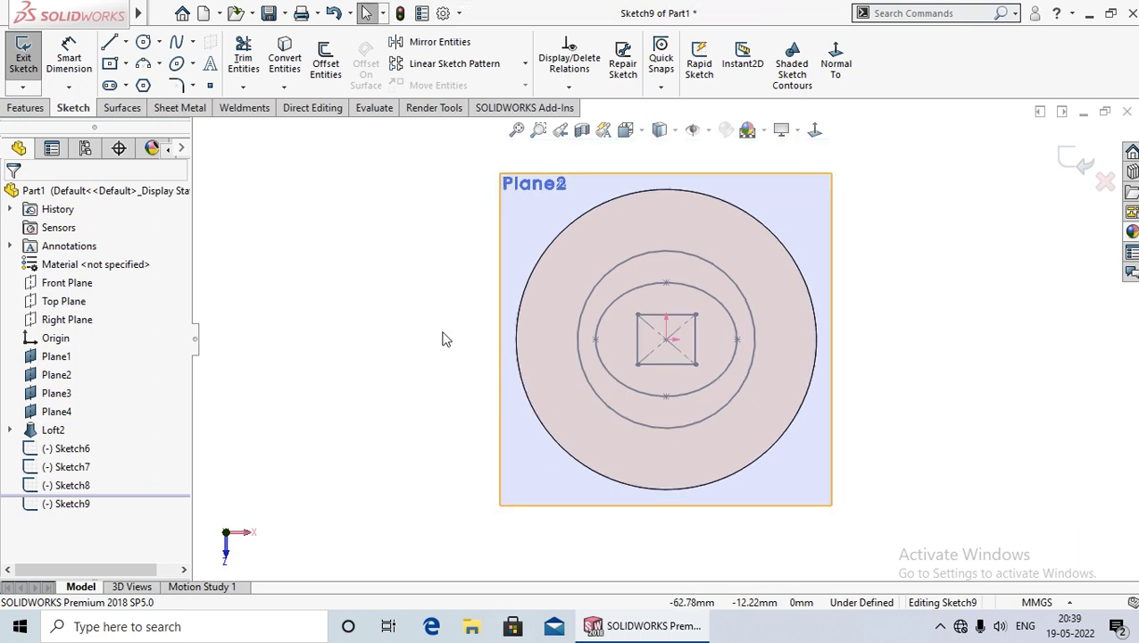
Draw a circle of radius about 19 at the origin and exit Sketch9
left_click(143, 41)
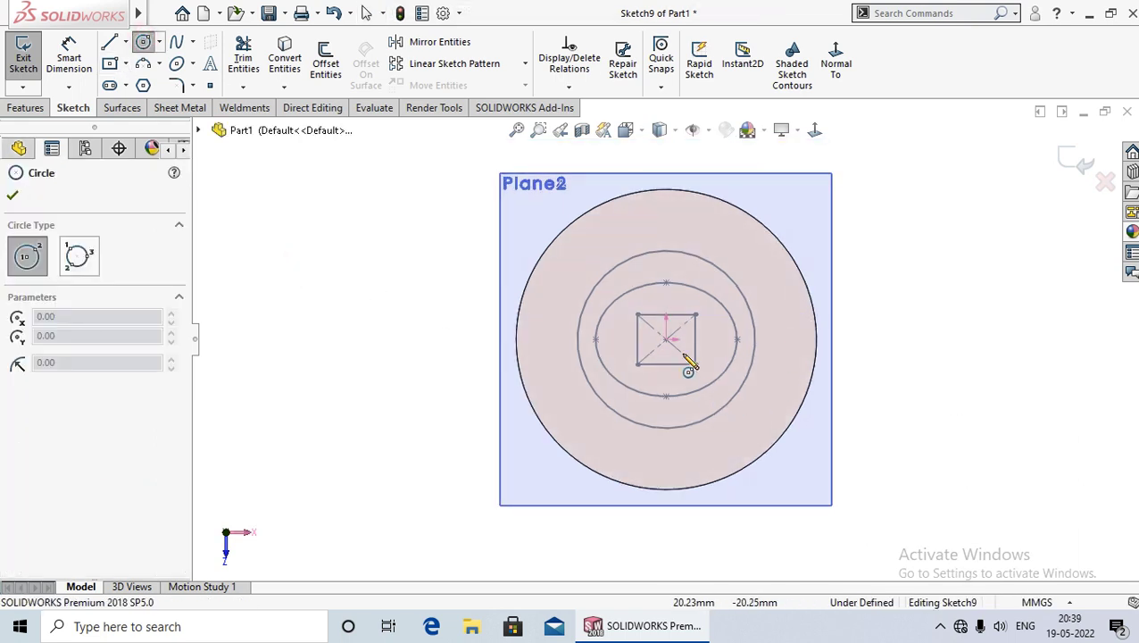
left_click(664, 332)
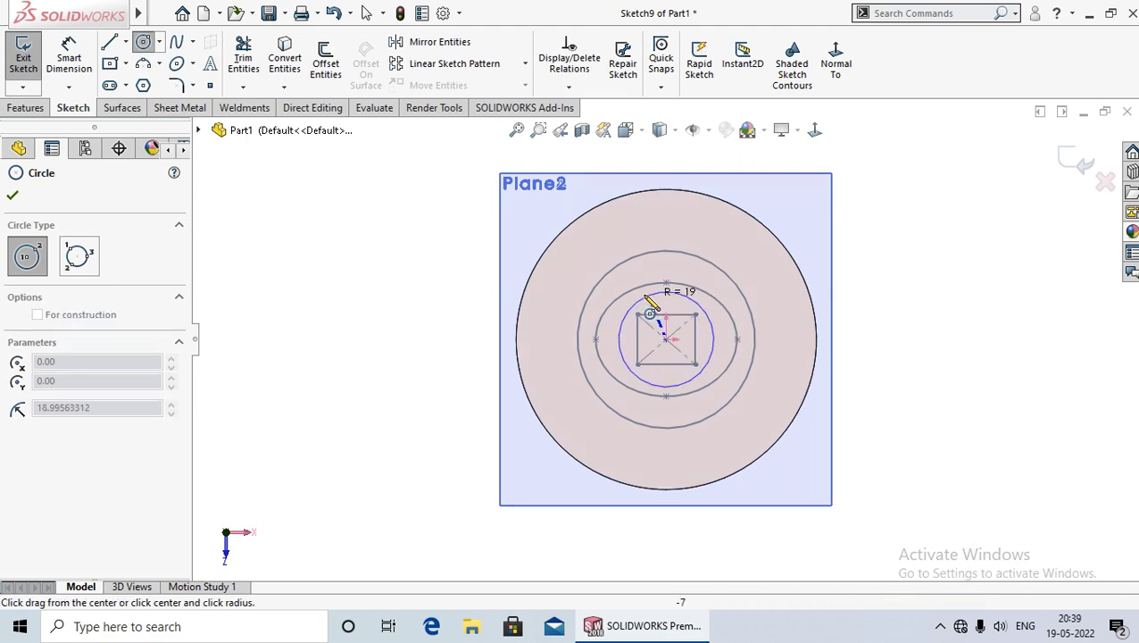
left_click(642, 299)
right_click(648, 302)
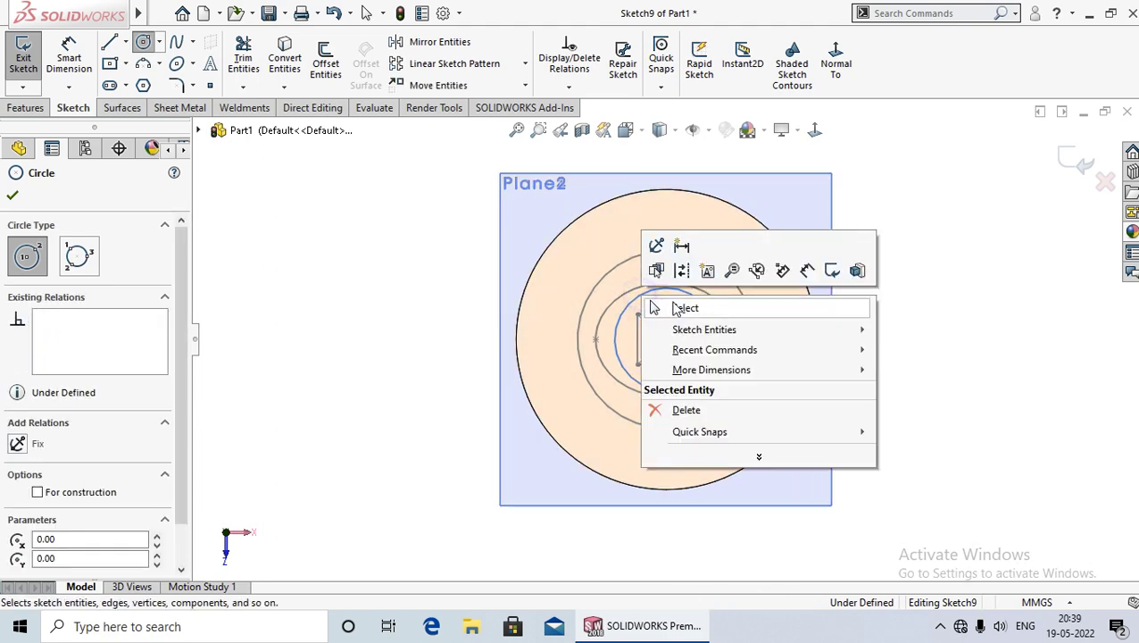
left_click(672, 307)
key("ctrl+shift+z")
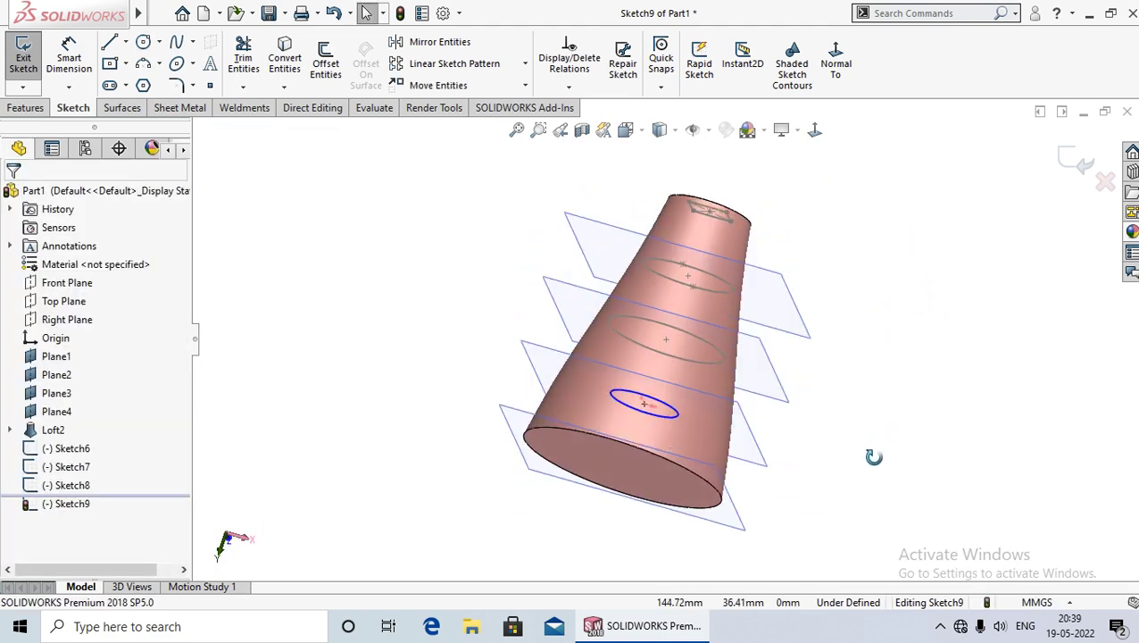
left_click(1072, 161)
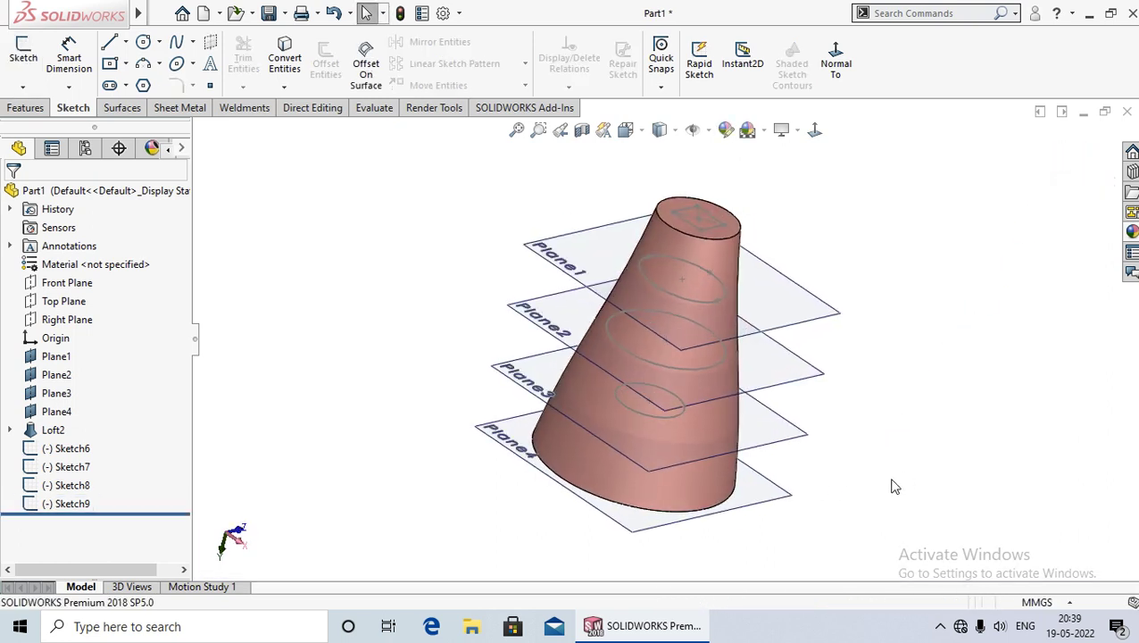
Start a new sketch on Plane4, viewed normal to it
left_click(775, 497)
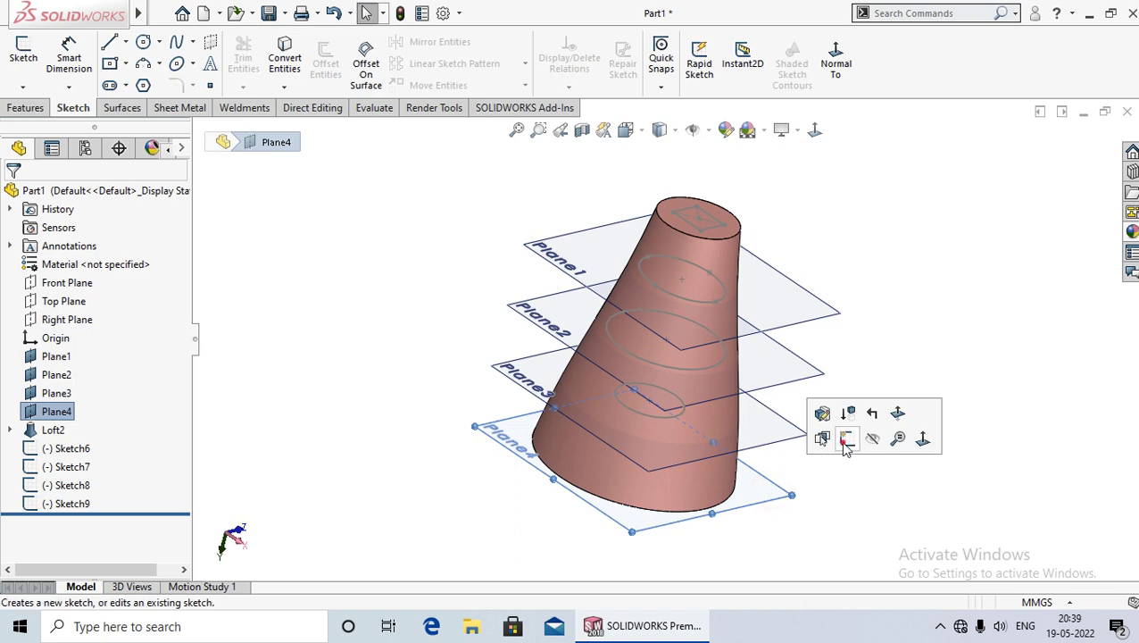
left_click(848, 444)
left_click(816, 132)
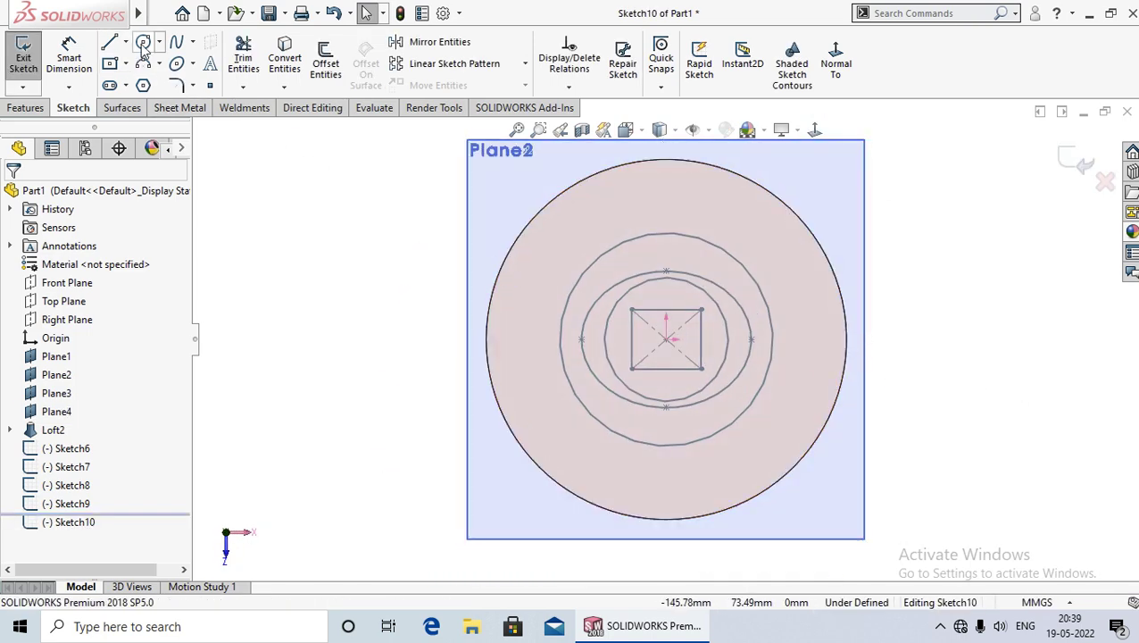
Draw a circle of radius about 45.89 at the origin and exit Sketch10
left_click(143, 45)
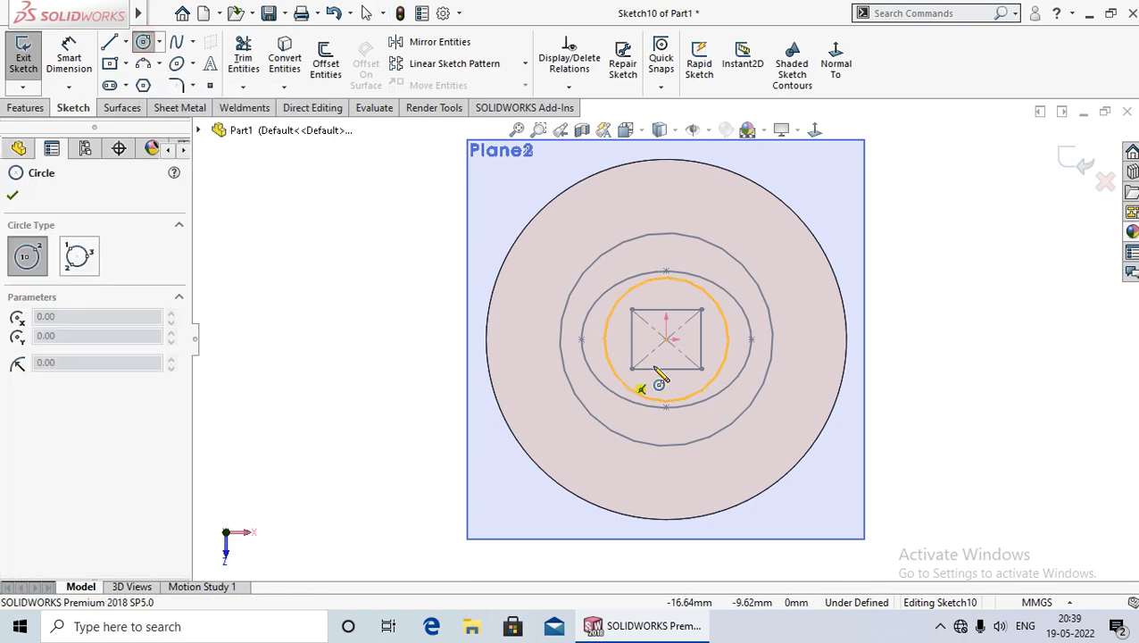
left_click(665, 339)
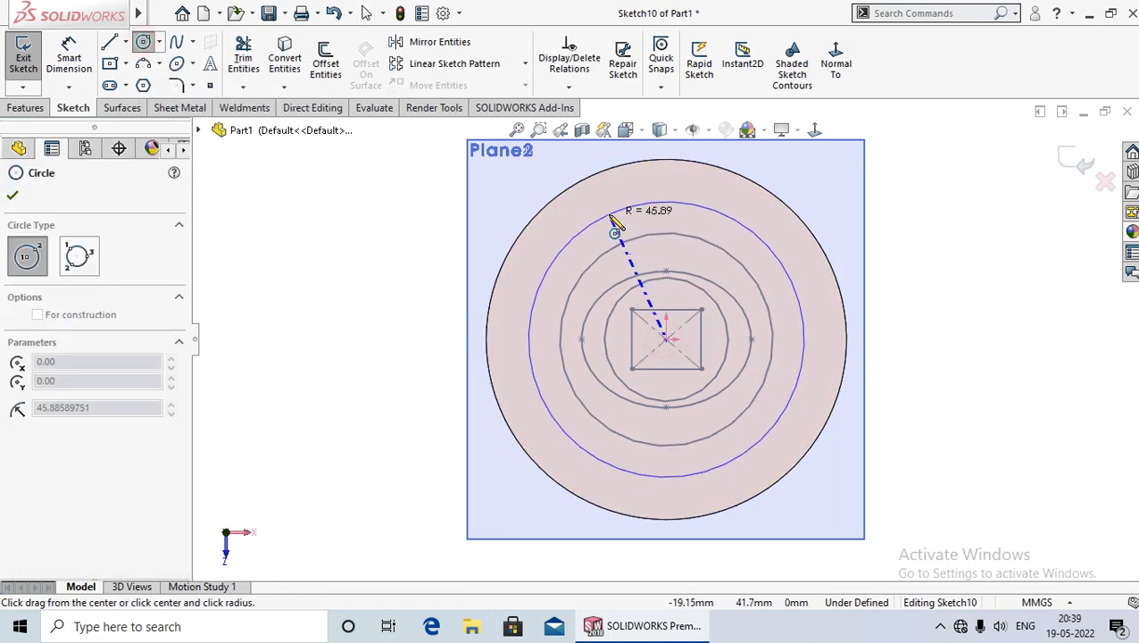
left_click(611, 221)
right_click(611, 222)
left_click(654, 227)
scroll(951, 224, "up", 3)
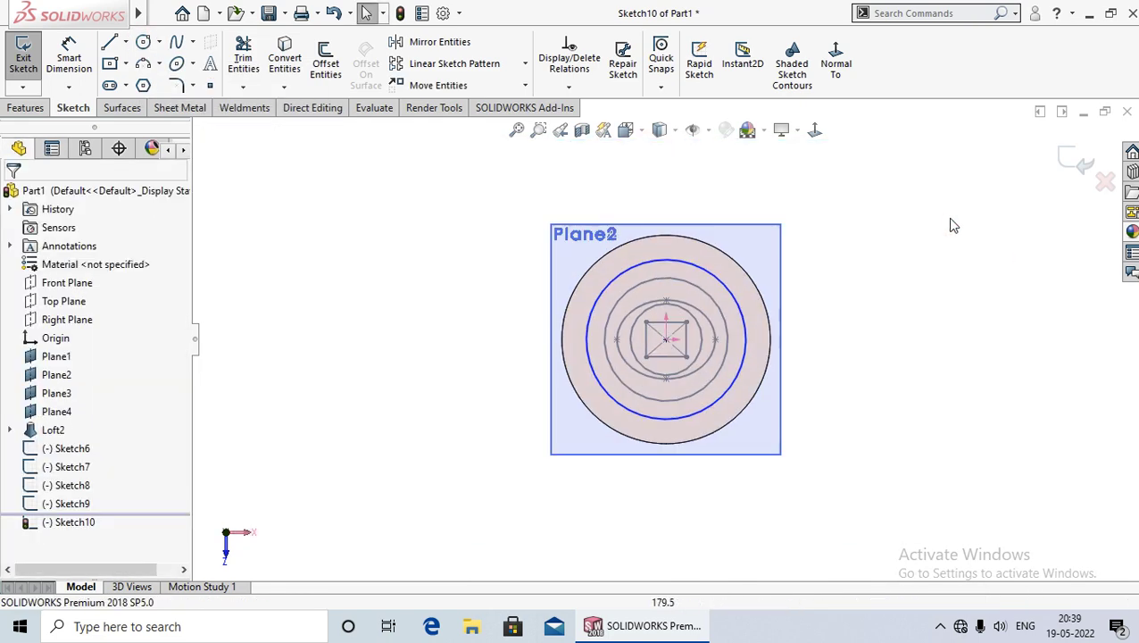
mouse_move(950, 223)
middle_mouse_down()
mouse_move(878, 343)
mouse_move(815, 283)
middle_mouse_up()
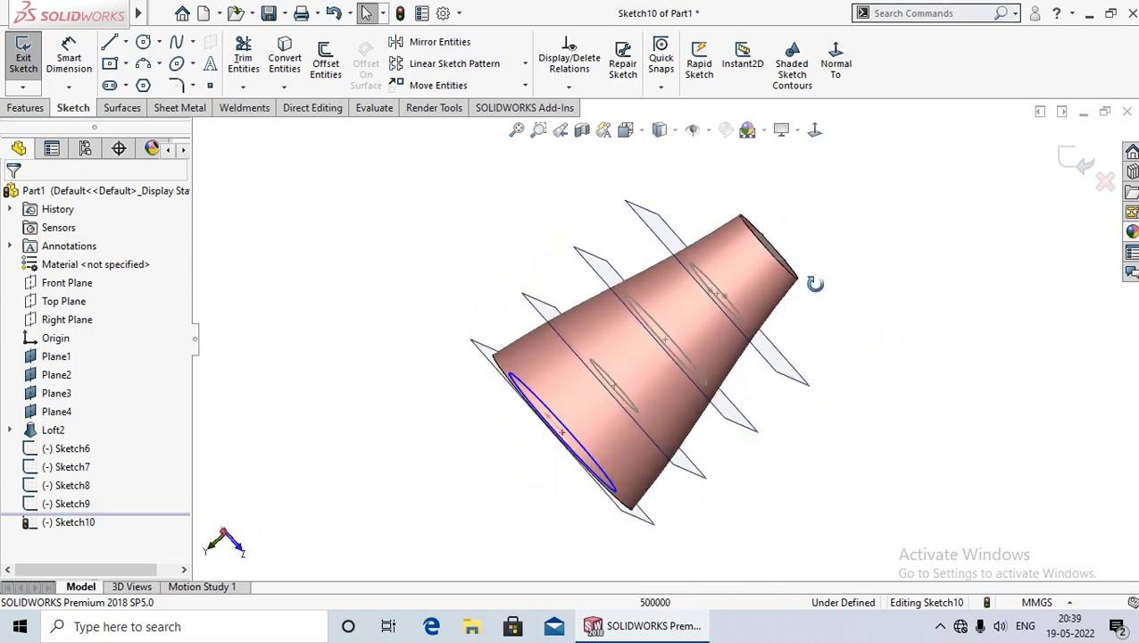
left_click(1071, 160)
mouse_move(944, 384)
middle_mouse_down()
mouse_move(852, 261)
mouse_move(918, 348)
middle_mouse_up()
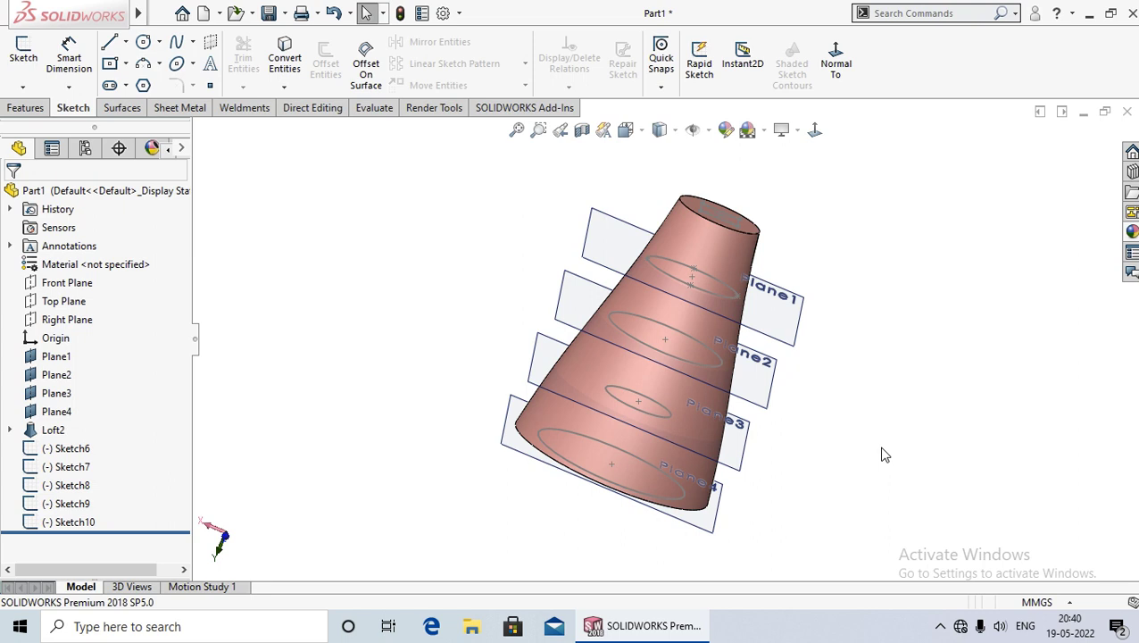
Hide Plane1–Plane4 and start the Lofted Cut command from the Features tab
left_click(59, 358)
left_click(58, 375, "ctrl")
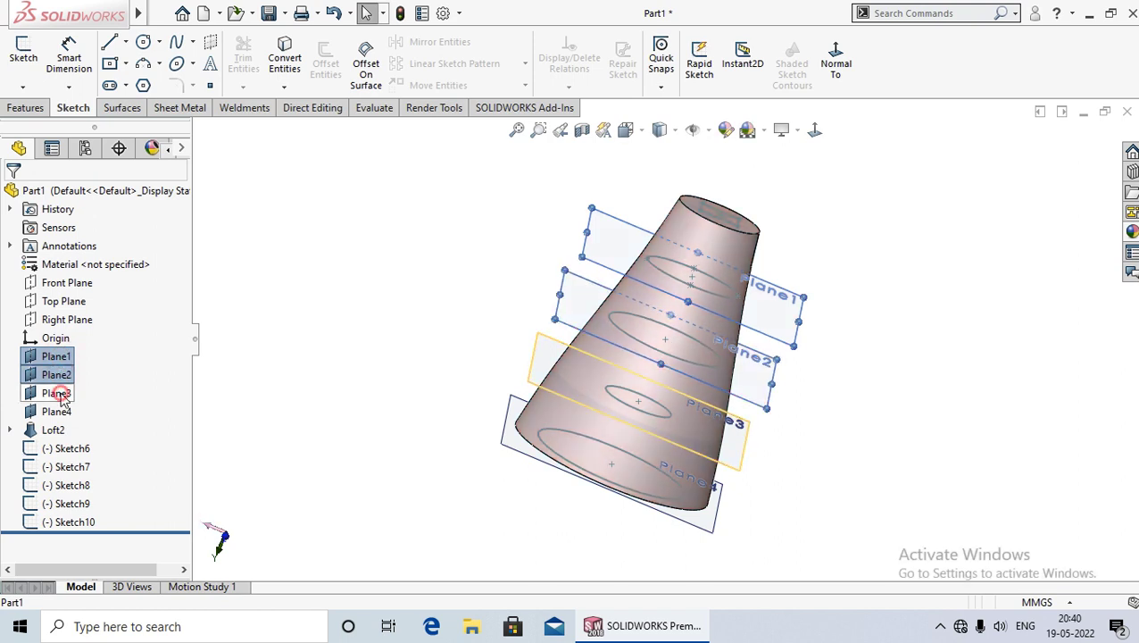
left_click(59, 411, "ctrl")
left_click(58, 394, "ctrl")
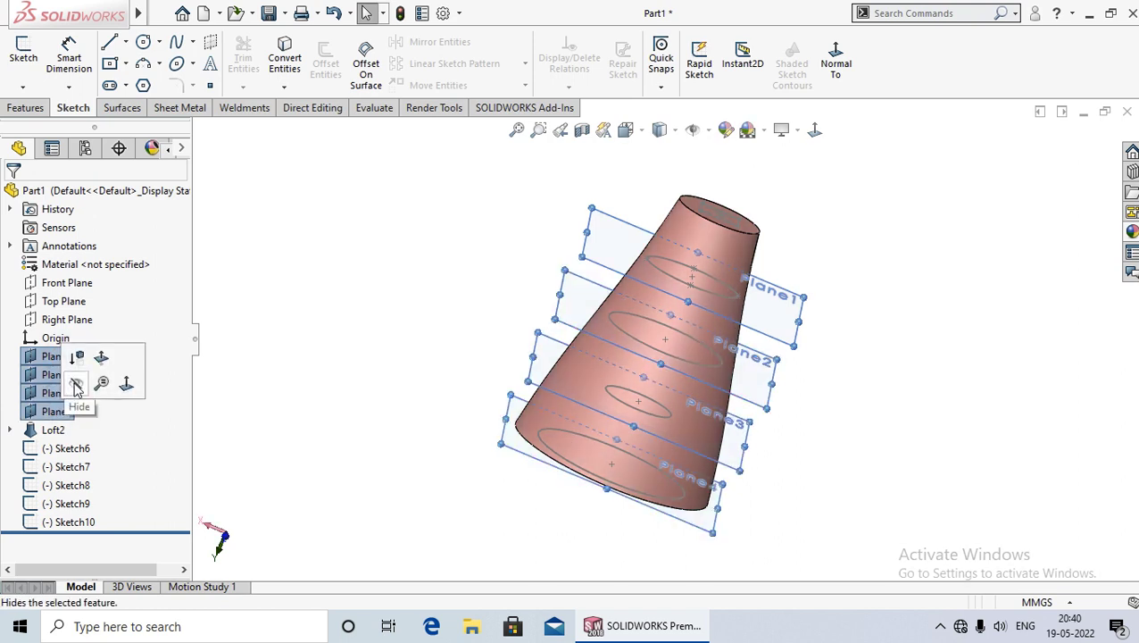
left_click(79, 384)
middle_click_drag(420, 409, 357, 410)
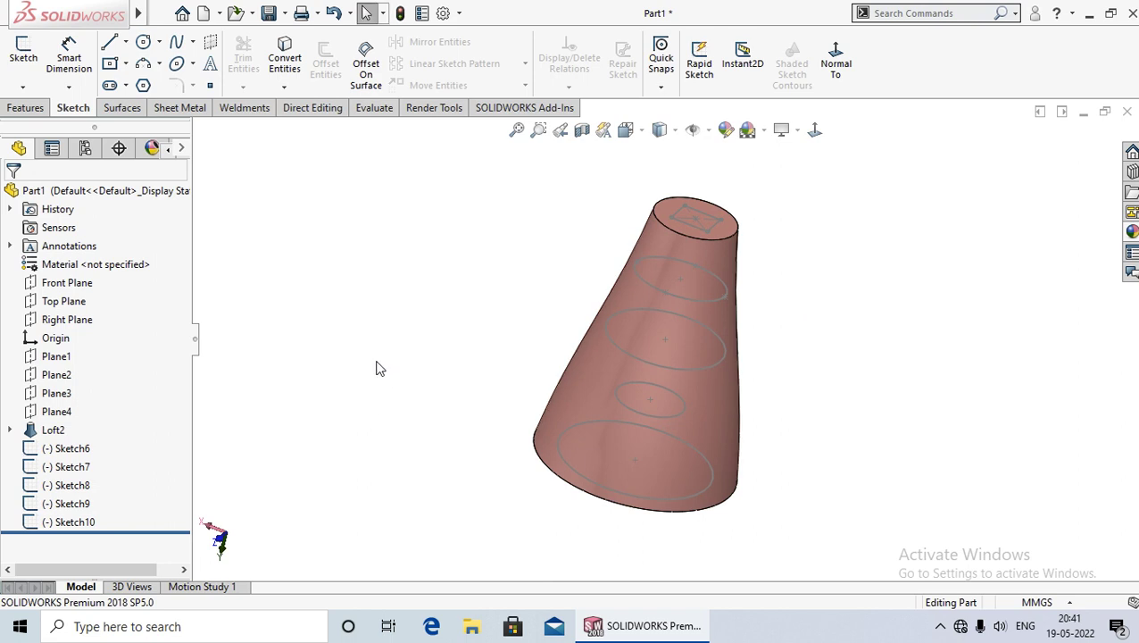
left_click(27, 111)
left_click(417, 71)
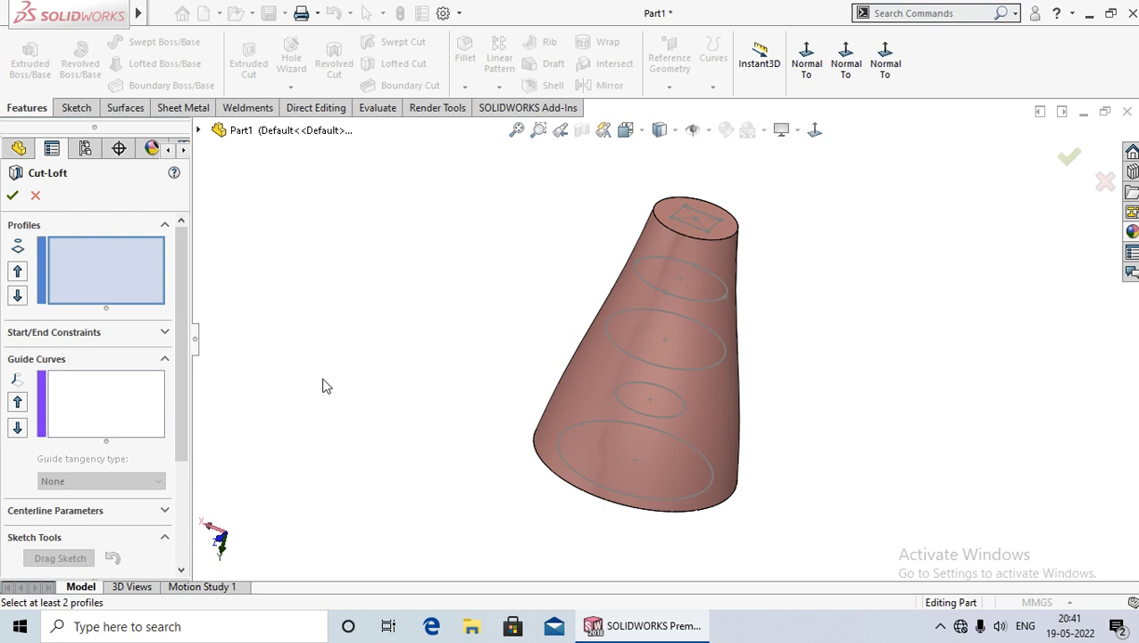
Pick the top square Sketch6 and the ellipse Sketch7 as the first loft profiles
mouse_move(375, 432)
middle_mouse_down()
mouse_move(387, 427)
mouse_move(392, 372)
mouse_move(411, 447)
middle_mouse_up()
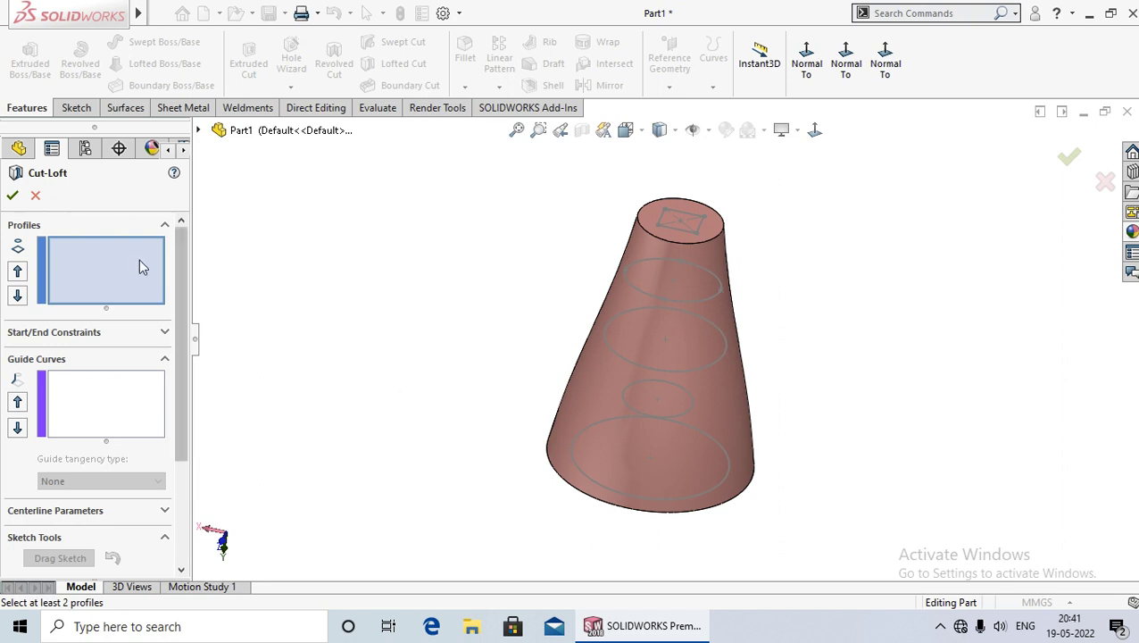
mouse_move(369, 381)
middle_mouse_down()
mouse_move(447, 346)
mouse_move(483, 435)
middle_mouse_up()
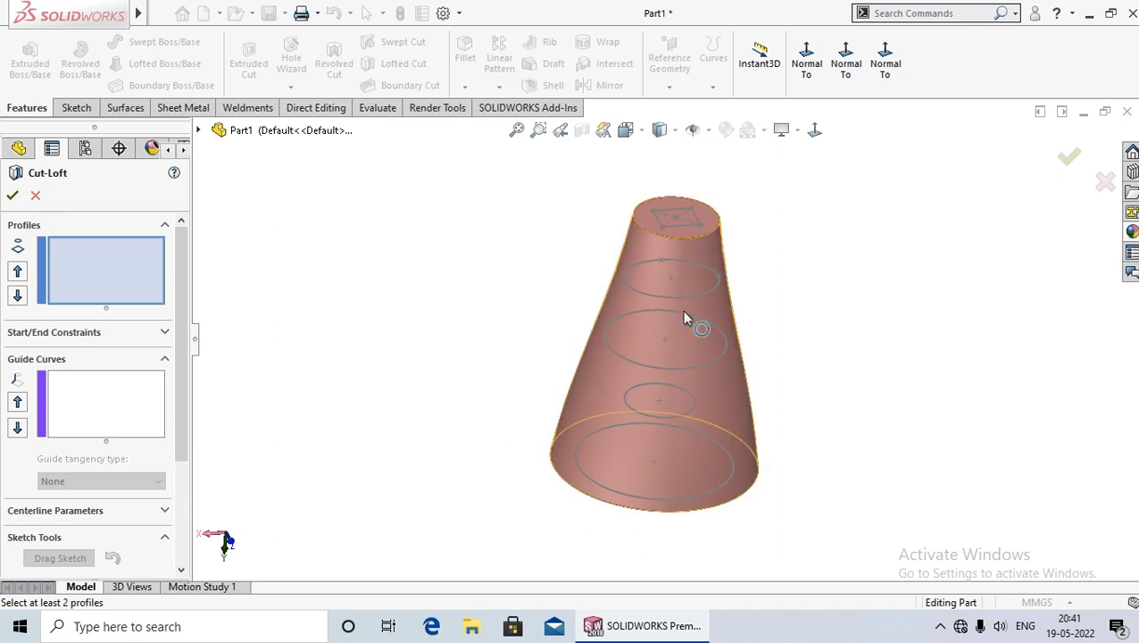
scroll(682, 231, "down", 2)
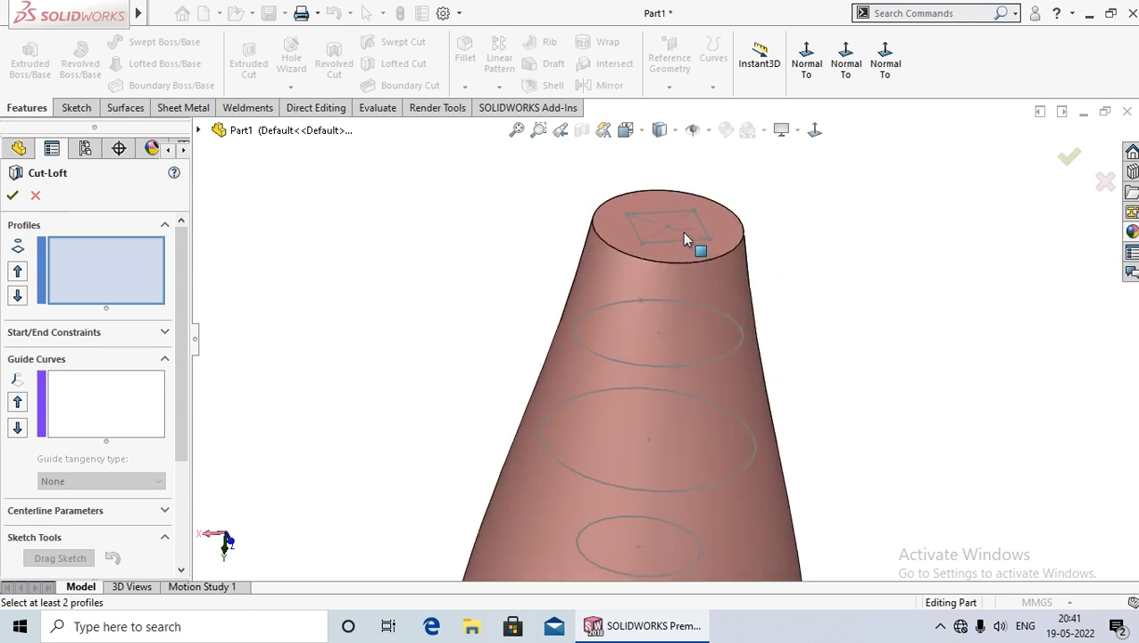
left_click(89, 274)
left_click(641, 244)
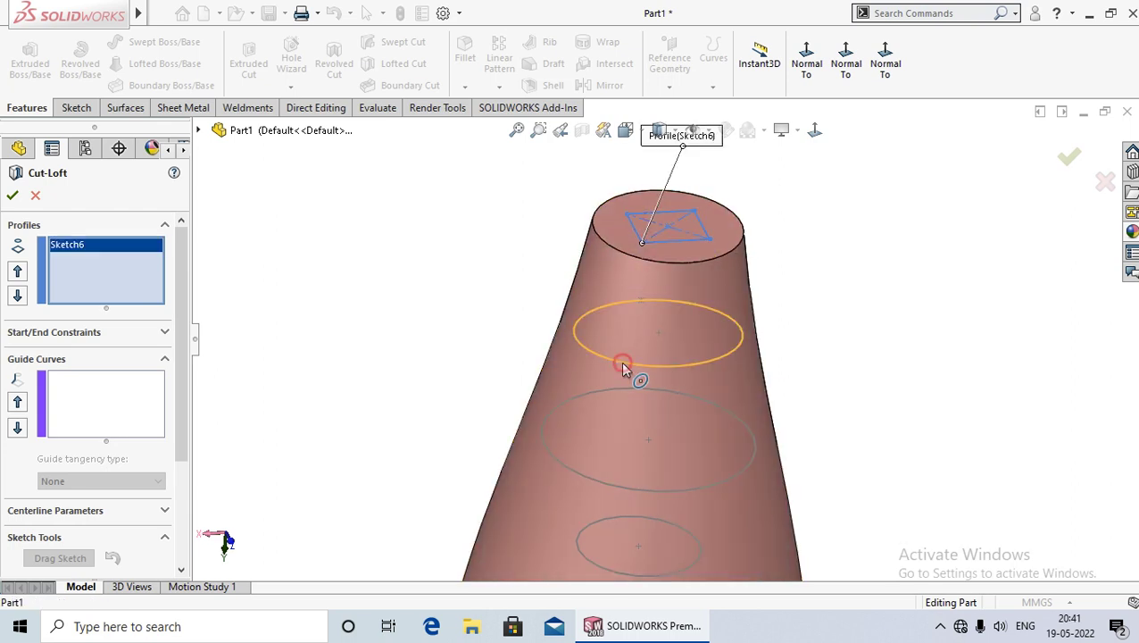
left_click(623, 369)
scroll(635, 402, "up", 3)
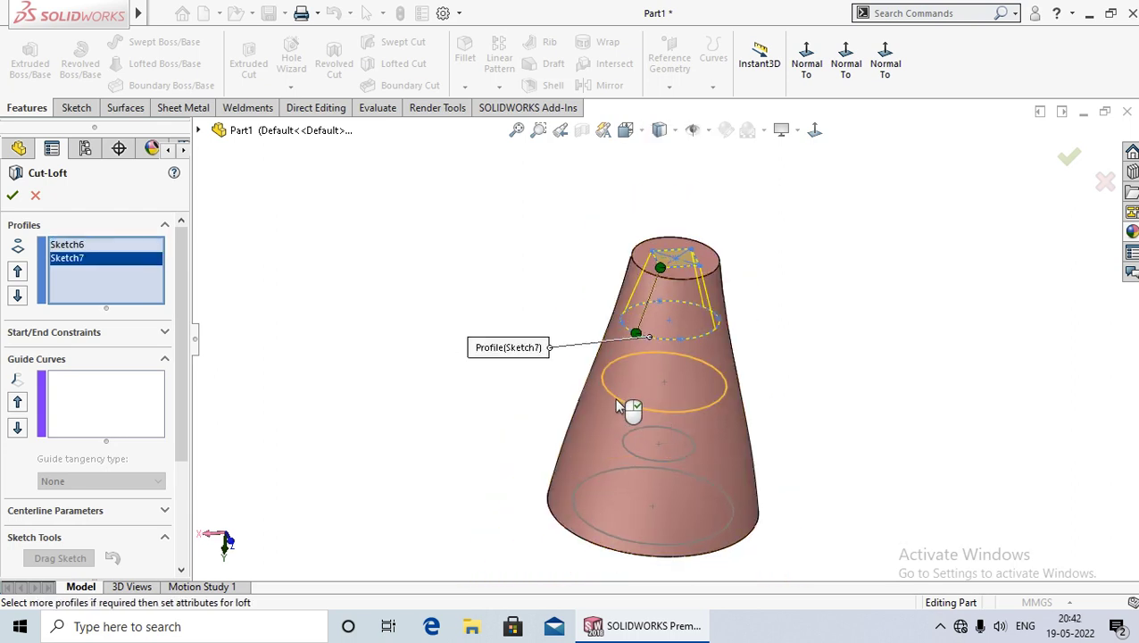
Add Sketch8, Sketch9 and Sketch10 as profiles and accept the cut-loft
left_click(622, 407)
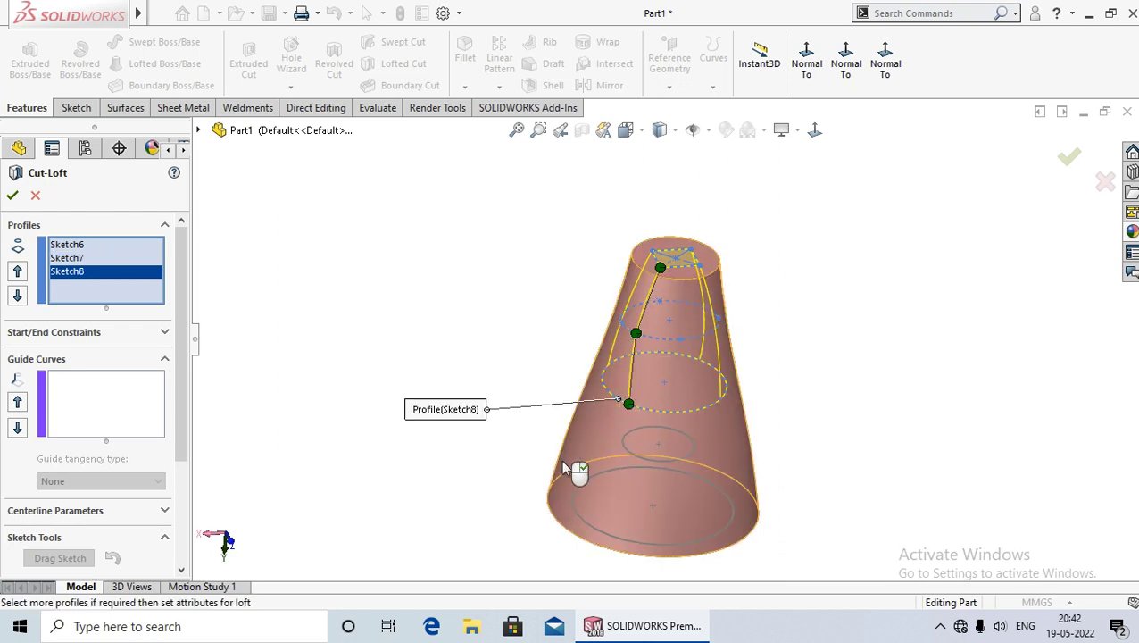
left_click(630, 454)
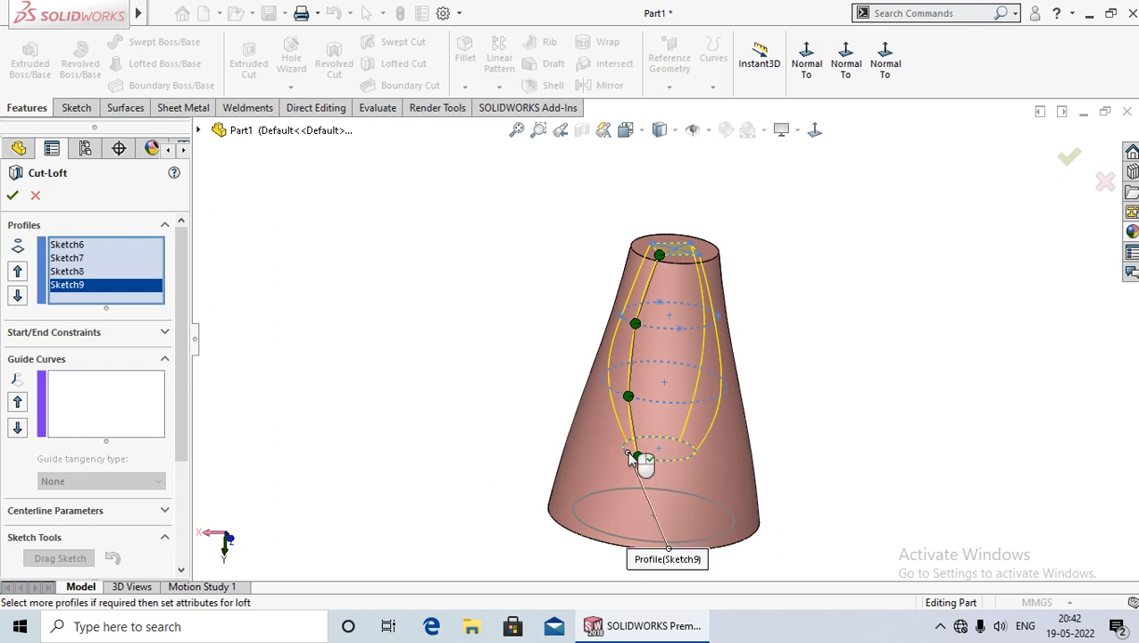
left_click(630, 544)
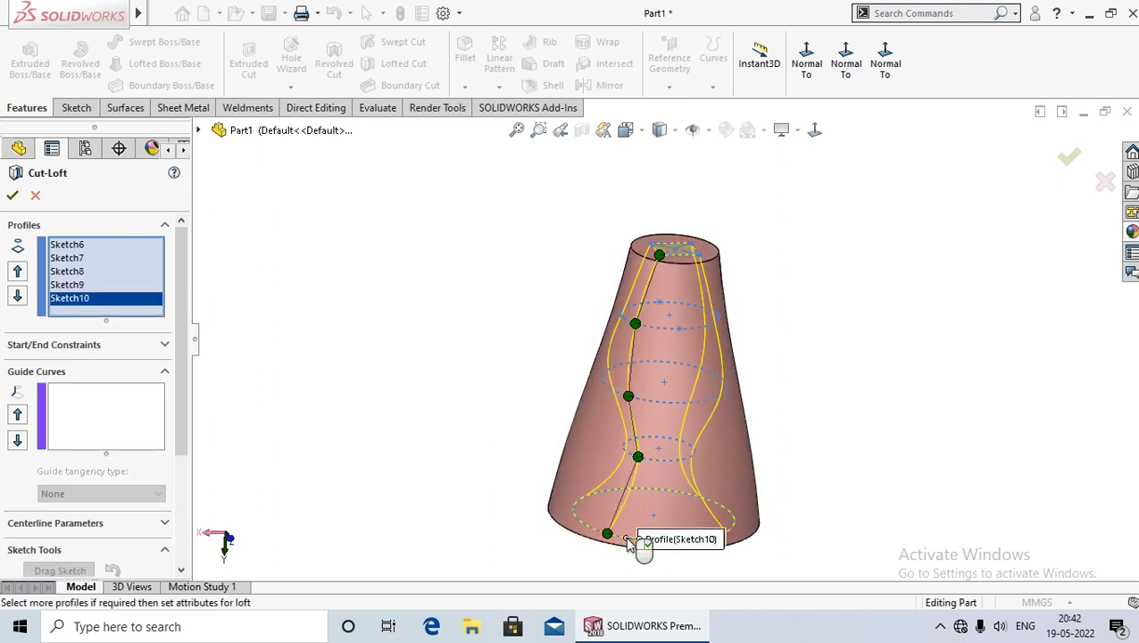
middle_click_drag(437, 462, 438, 409)
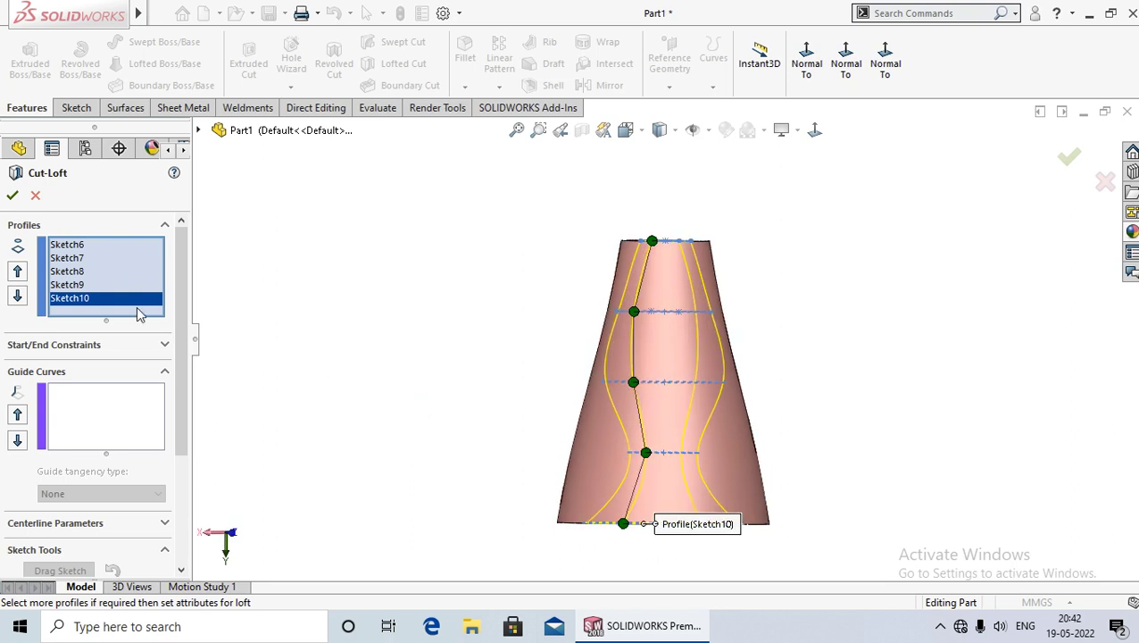
left_click(13, 196)
mouse_move(402, 358)
middle_mouse_down()
mouse_move(407, 552)
mouse_move(234, 219)
mouse_move(224, 229)
mouse_move(242, 292)
mouse_move(298, 381)
mouse_move(242, 236)
mouse_move(243, 189)
mouse_move(333, 407)
mouse_move(356, 356)
middle_mouse_up()
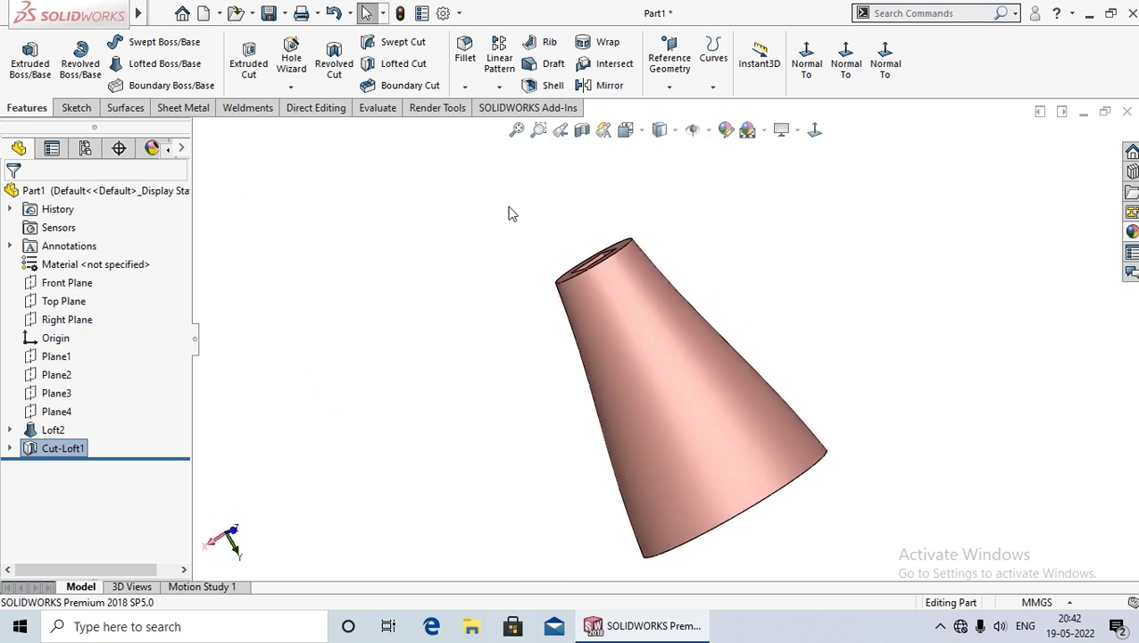
Inspect the hollow in a Section View cutaway, then turn the section off
left_click(581, 130)
mouse_move(380, 451)
middle_mouse_down()
mouse_move(412, 443)
mouse_move(389, 434)
middle_mouse_up()
left_click(12, 196)
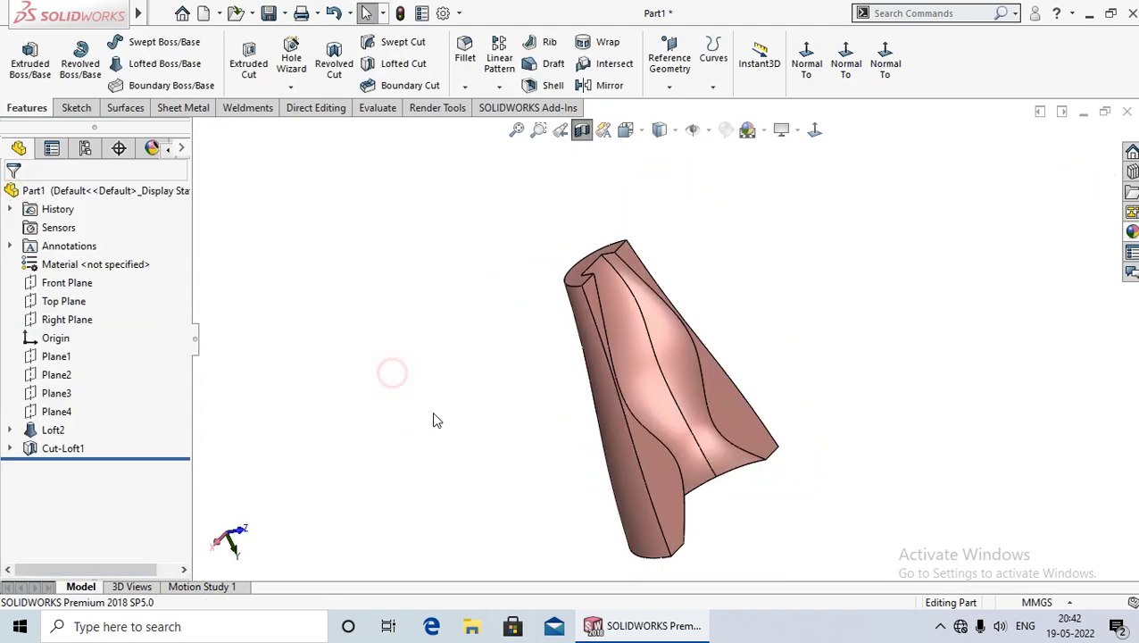
mouse_move(389, 373)
middle_mouse_down()
mouse_move(375, 414)
mouse_move(677, 369)
mouse_move(656, 363)
mouse_move(814, 483)
mouse_move(803, 536)
mouse_move(763, 427)
mouse_move(796, 517)
middle_mouse_up()
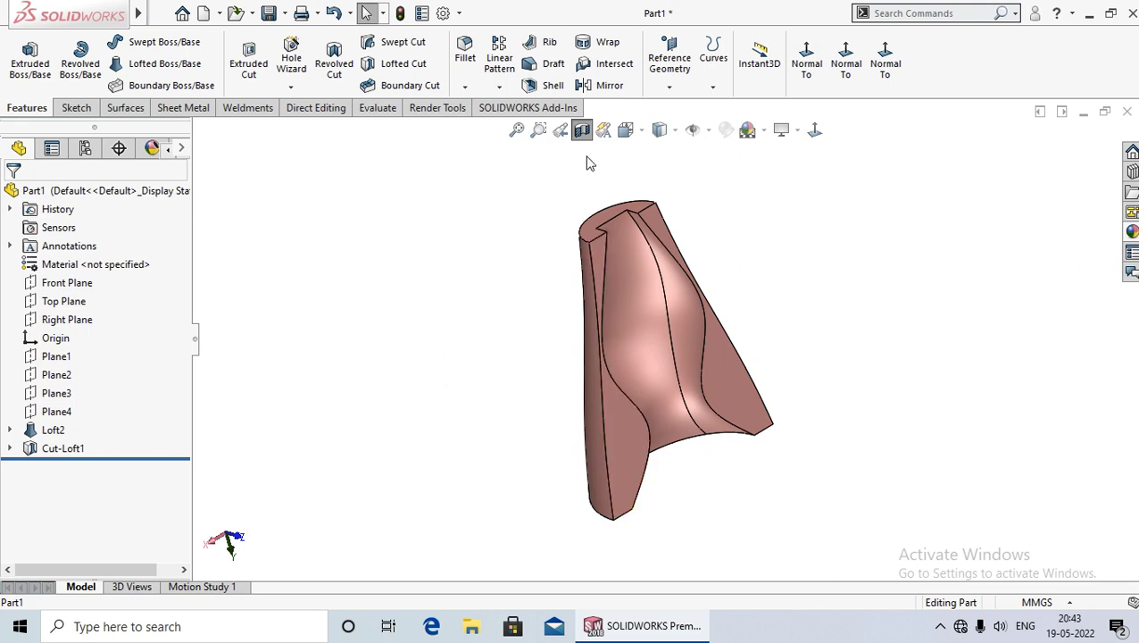
left_click(581, 129)
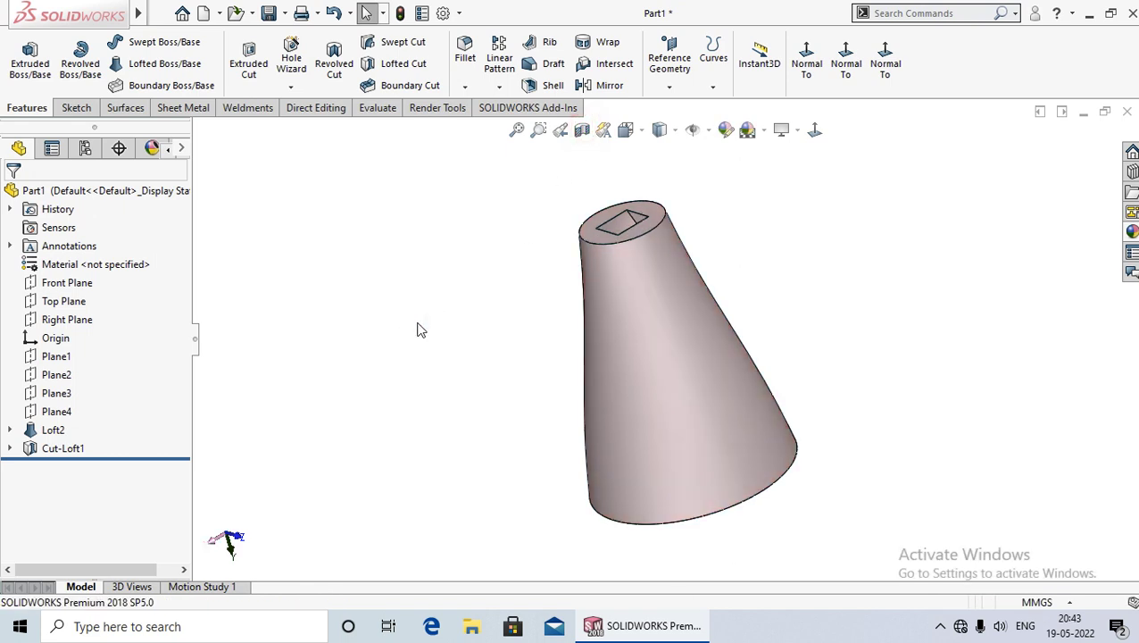
Delete Cut-Loft1 to restore the solid cone and start a new lofted cut
left_click(58, 451)
right_click(58, 451)
left_click(109, 384)
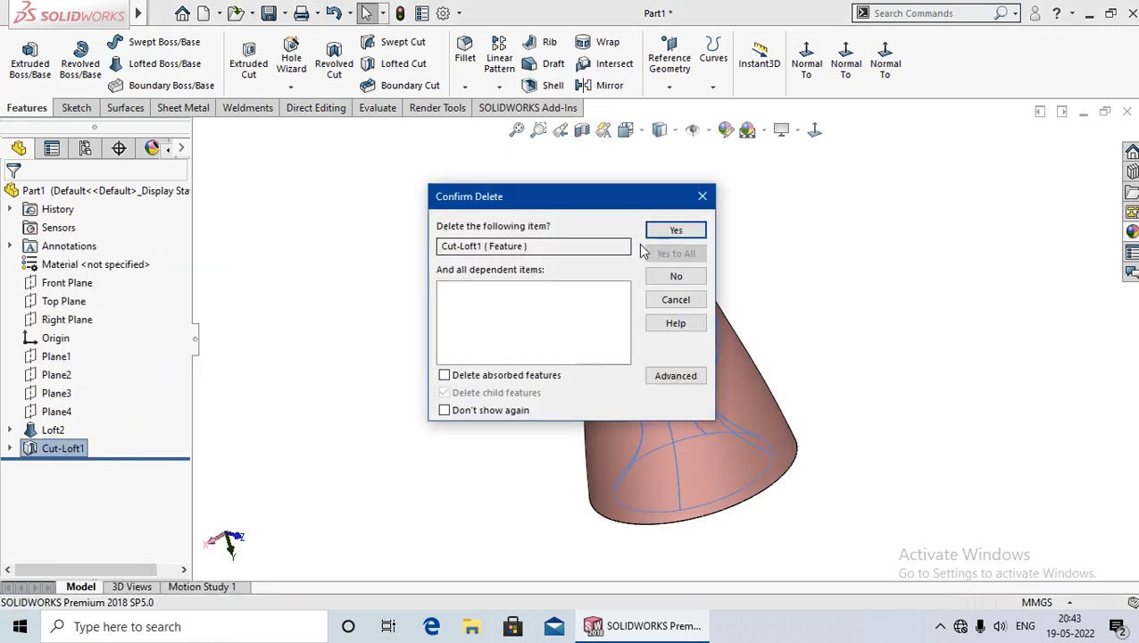
left_click(676, 230)
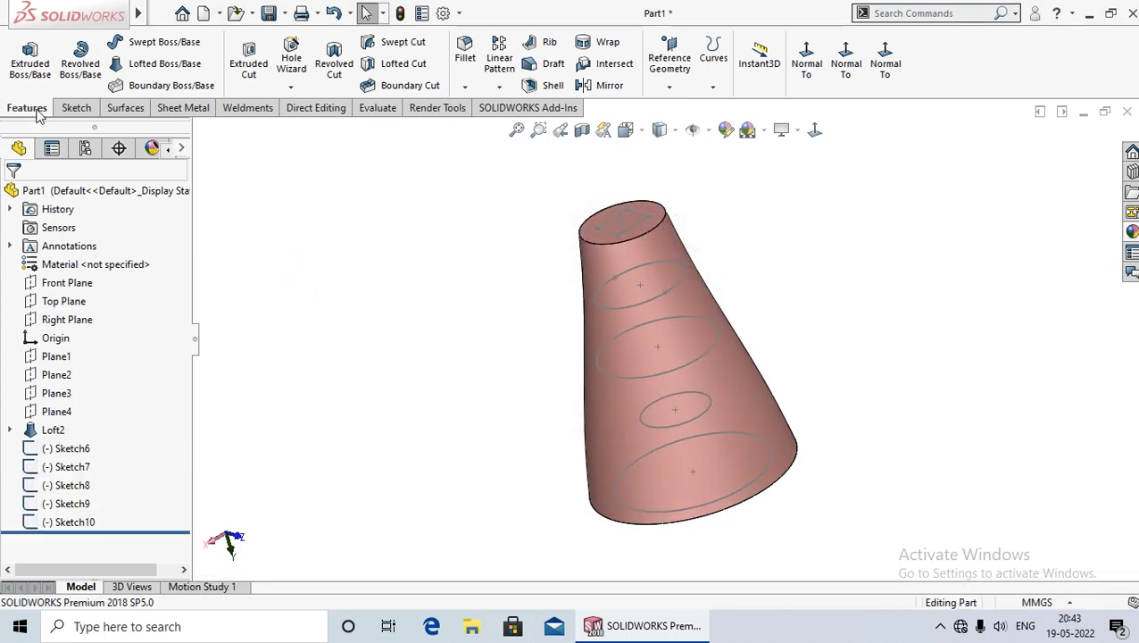
left_click(404, 71)
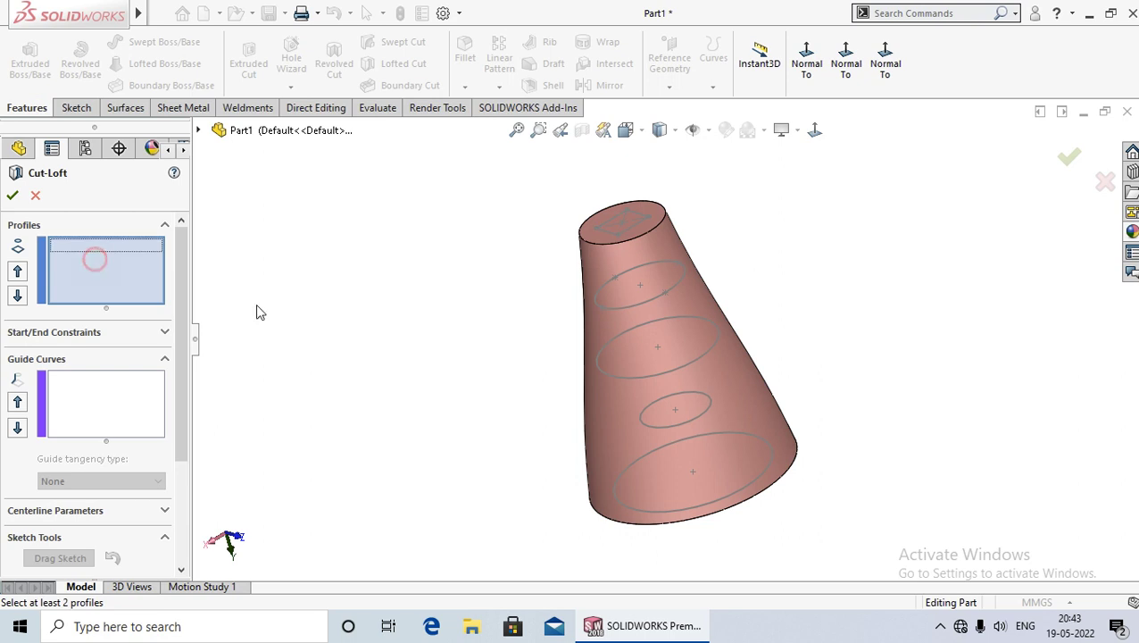
Pick the top Sketch6 and then Sketch7 as the first two profiles
scroll(656, 261, "down", 3)
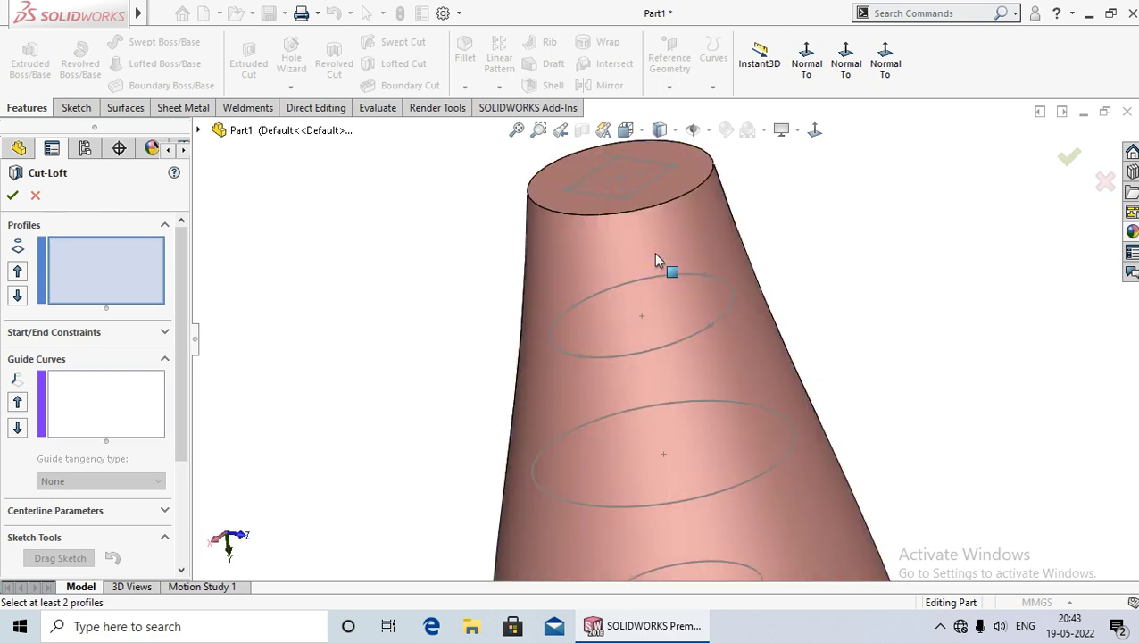
left_click(625, 199)
middle_click_drag(854, 297, 827, 351)
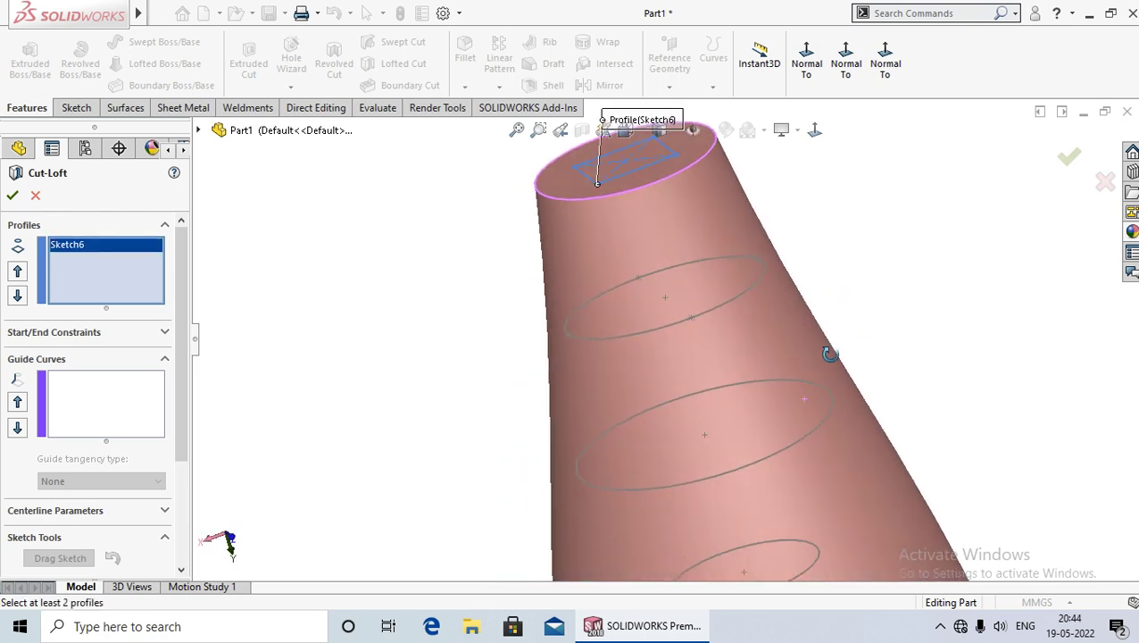
left_click(598, 340)
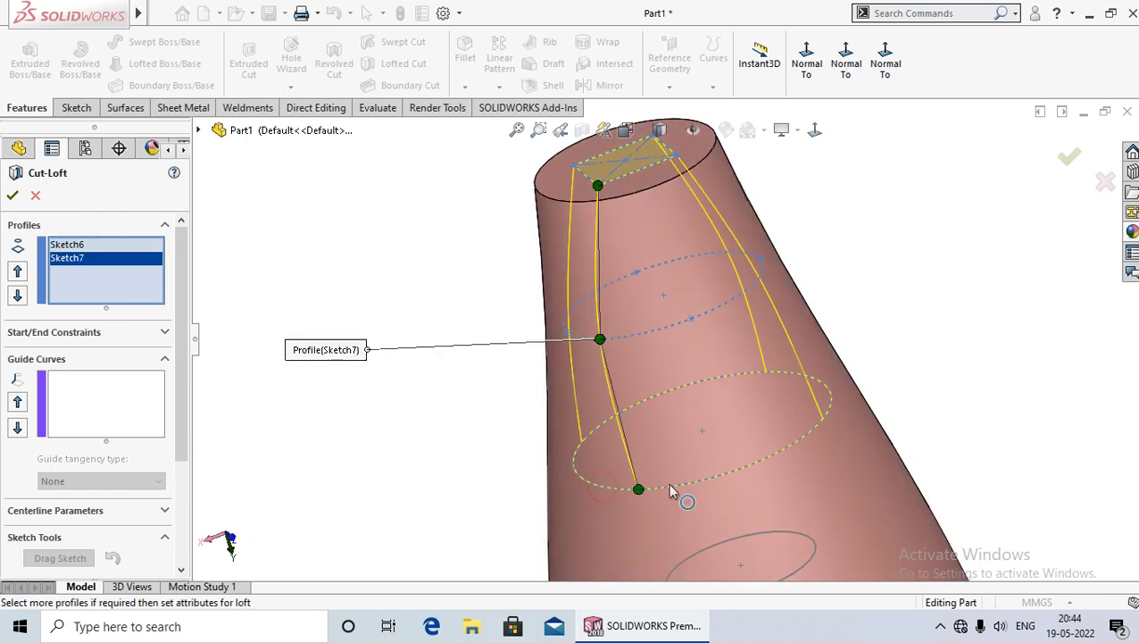
Add Sketch8, Sketch9 and Sketch10 as profiles and scroll the panel to Options
left_click(670, 485)
scroll(674, 487, "up", 3)
scroll(683, 486, "down", 3)
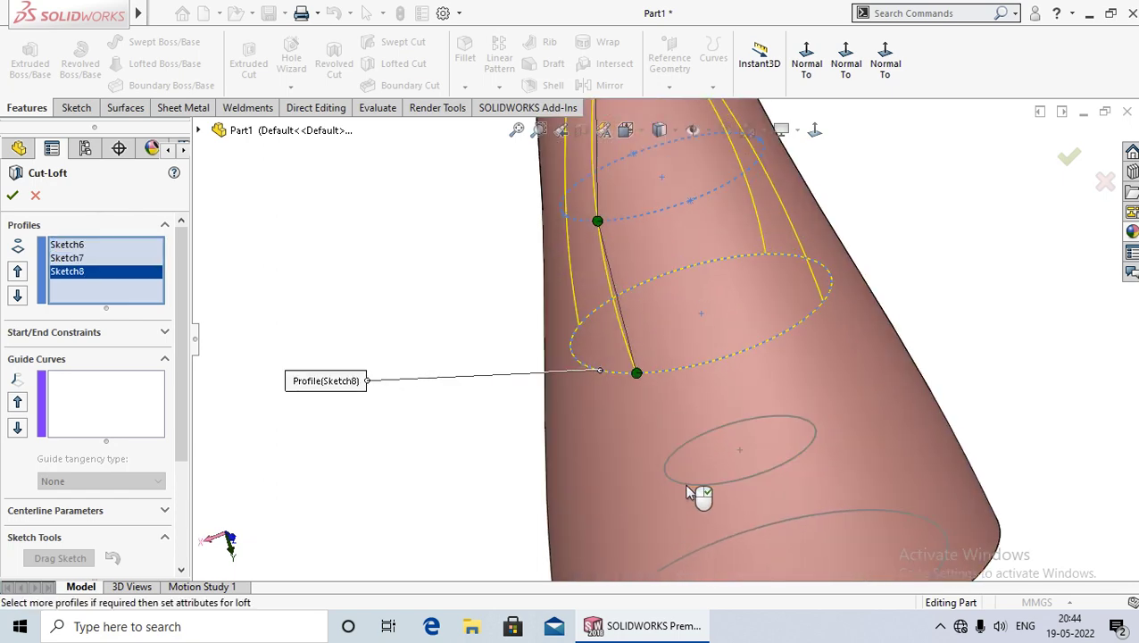
left_click(691, 489)
scroll(693, 486, "up", 3)
scroll(691, 487, "down", 3)
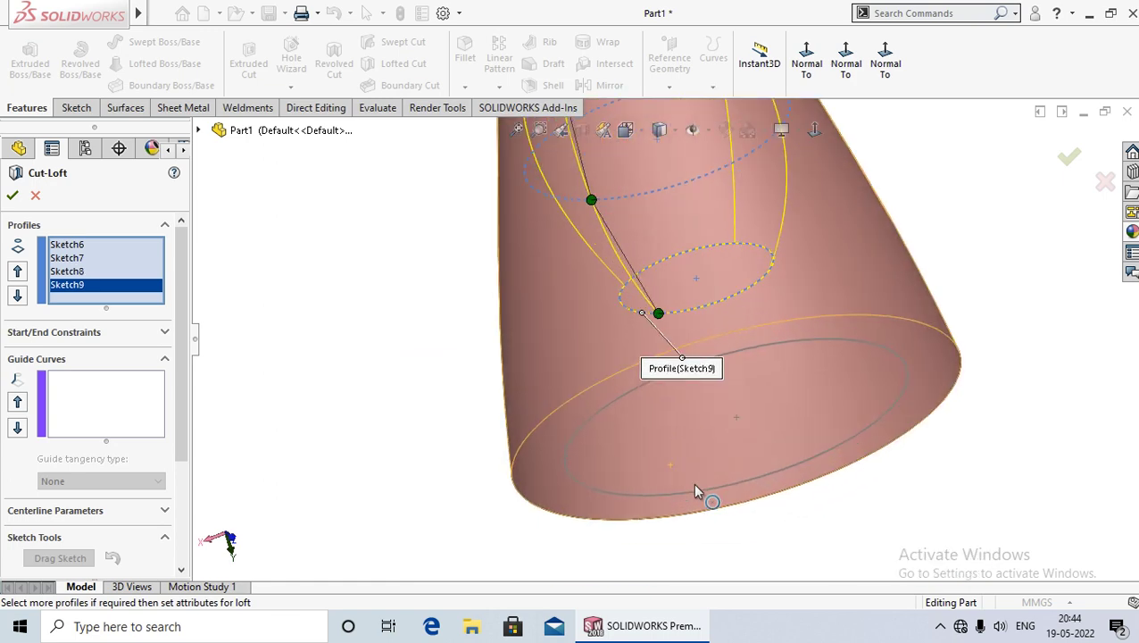
left_click(689, 490)
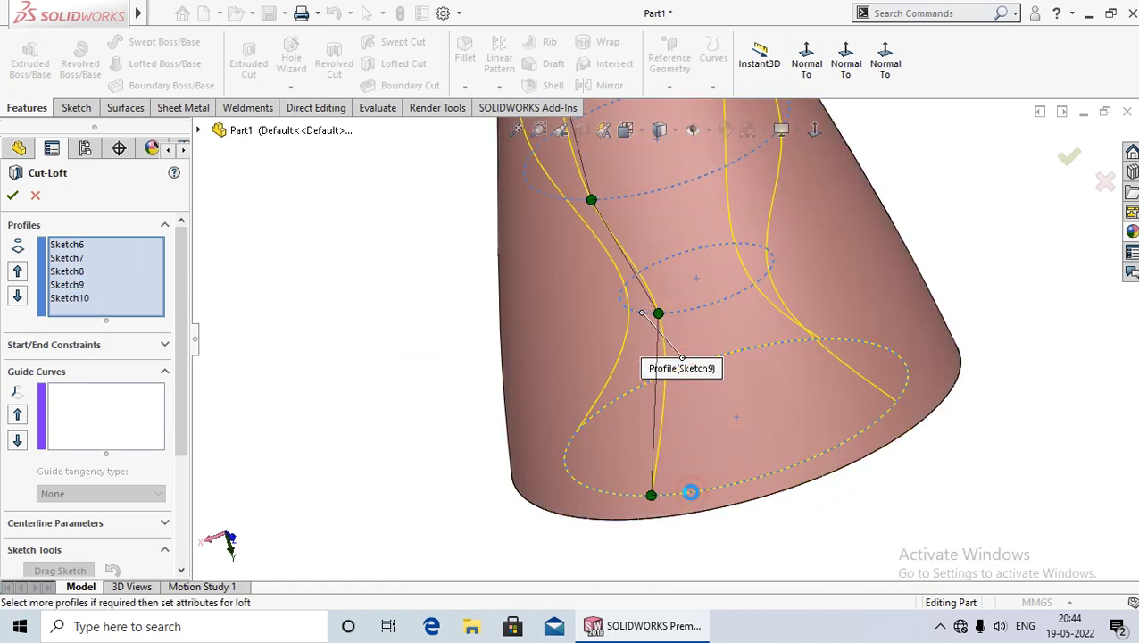
scroll(679, 496, "up", 3)
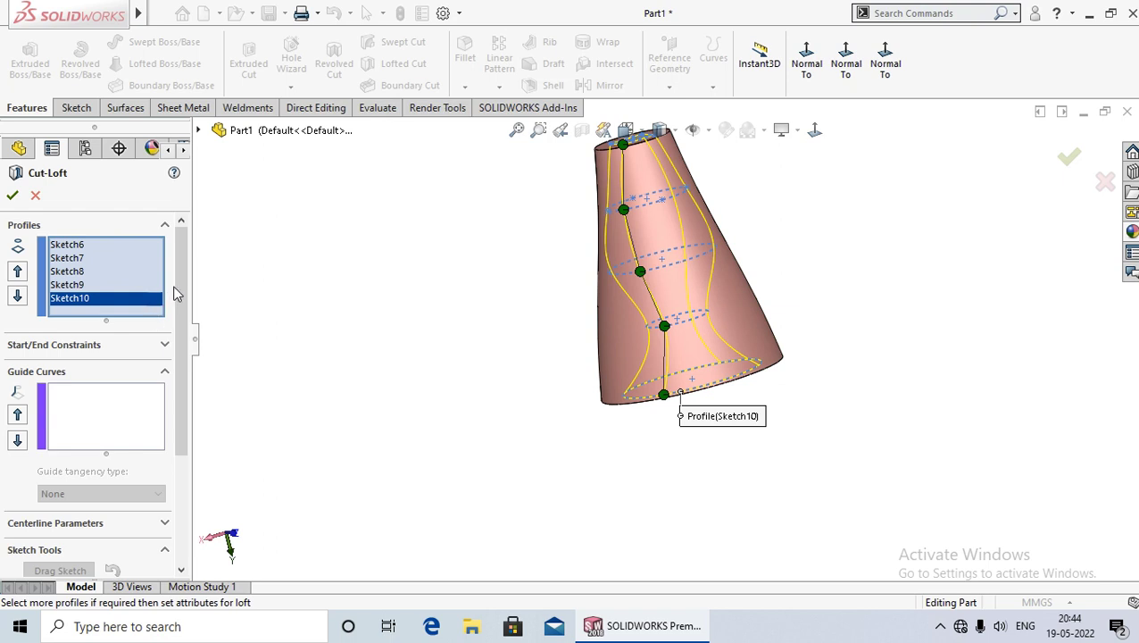
left_click_drag(176, 295, 187, 434)
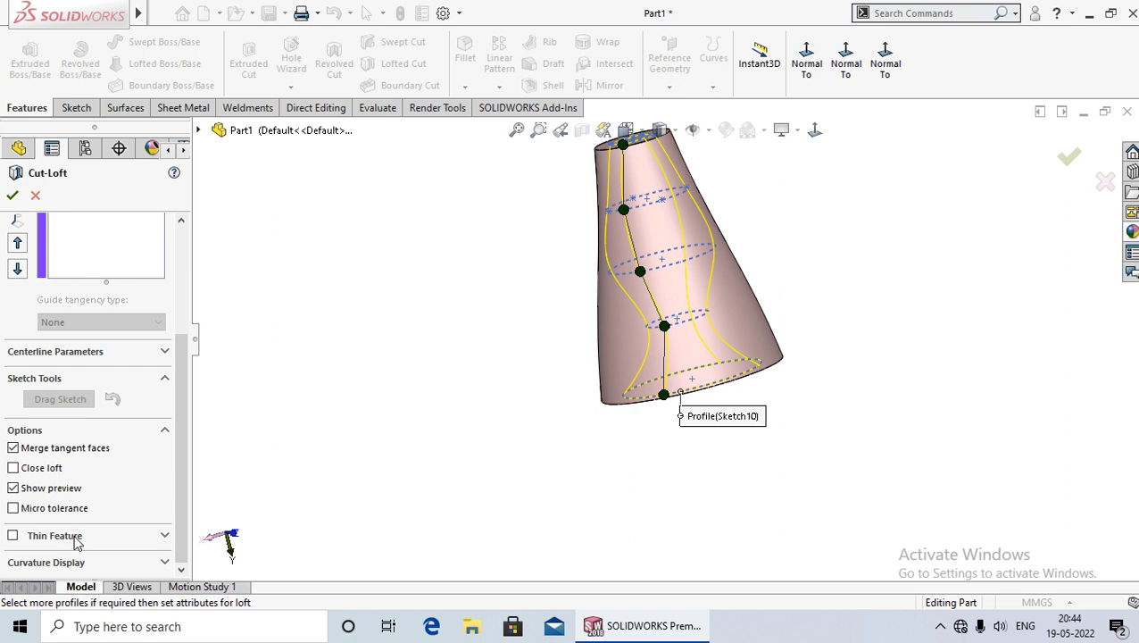
Make the lofted cut a One-Direction thin feature with 2.00mm wall thickness
left_click(14, 534)
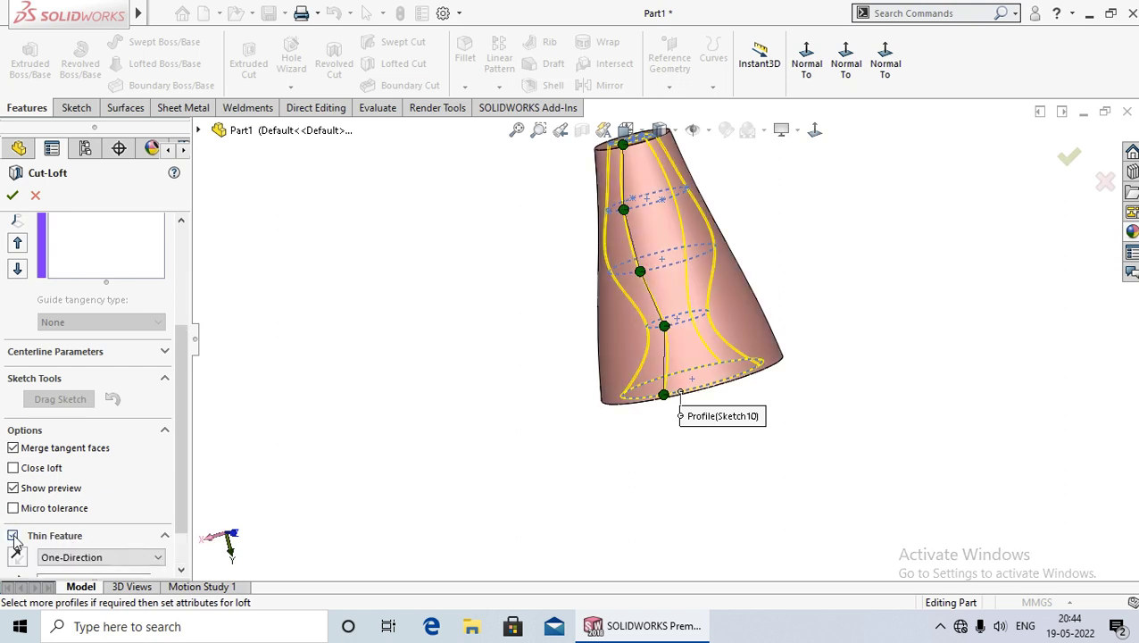
scroll(176, 458, "down", 1)
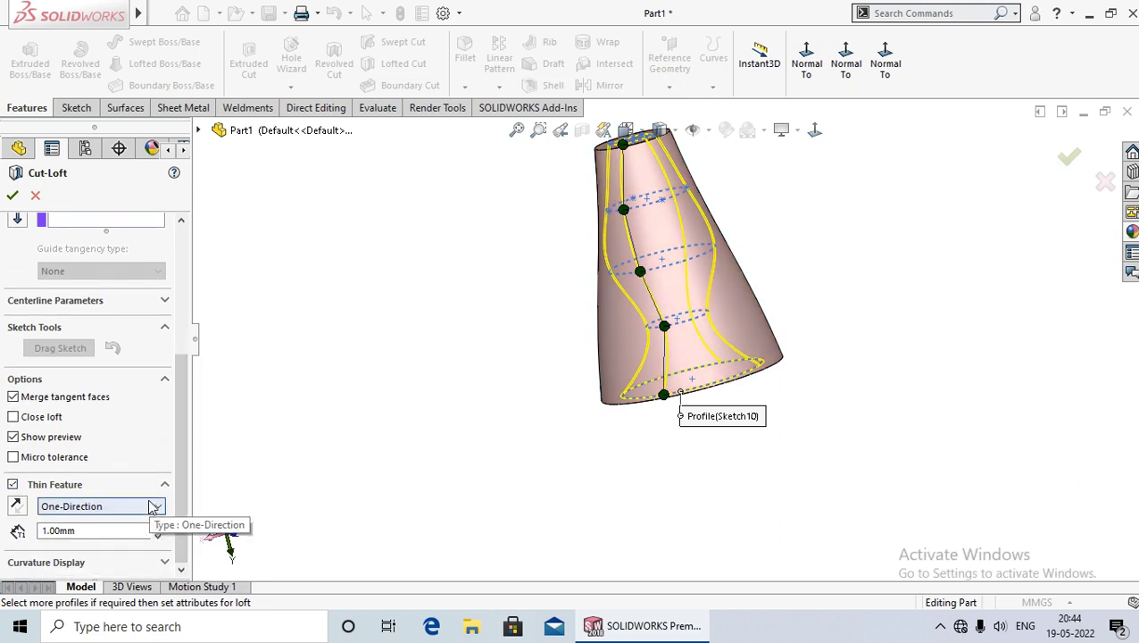
left_click(152, 507)
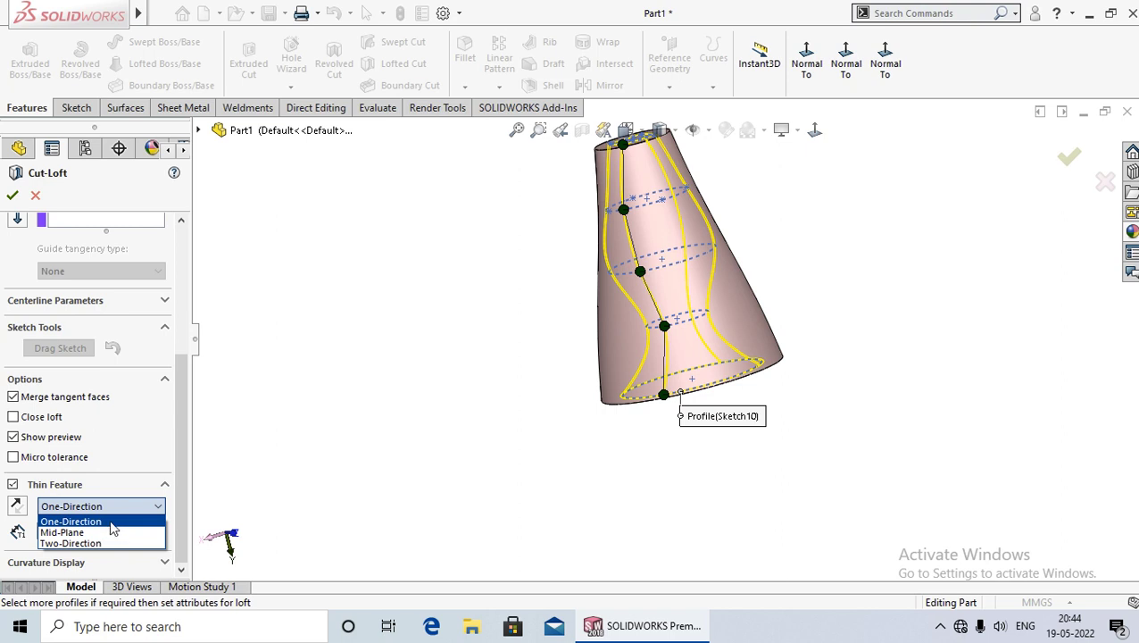
left_click(110, 523)
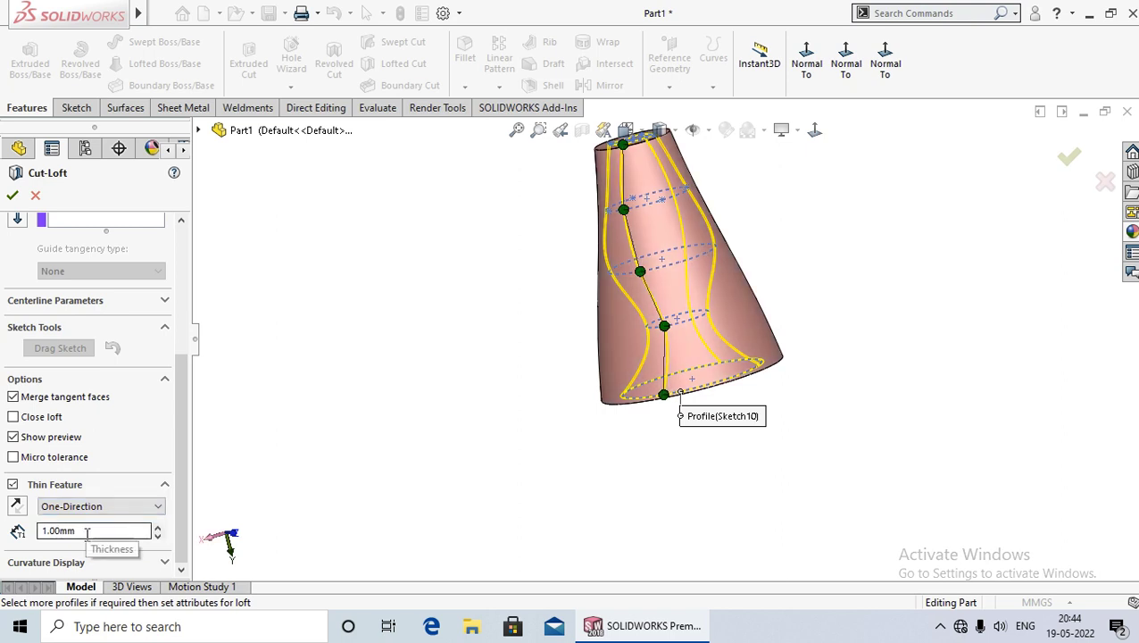
left_click(93, 531)
type("2")
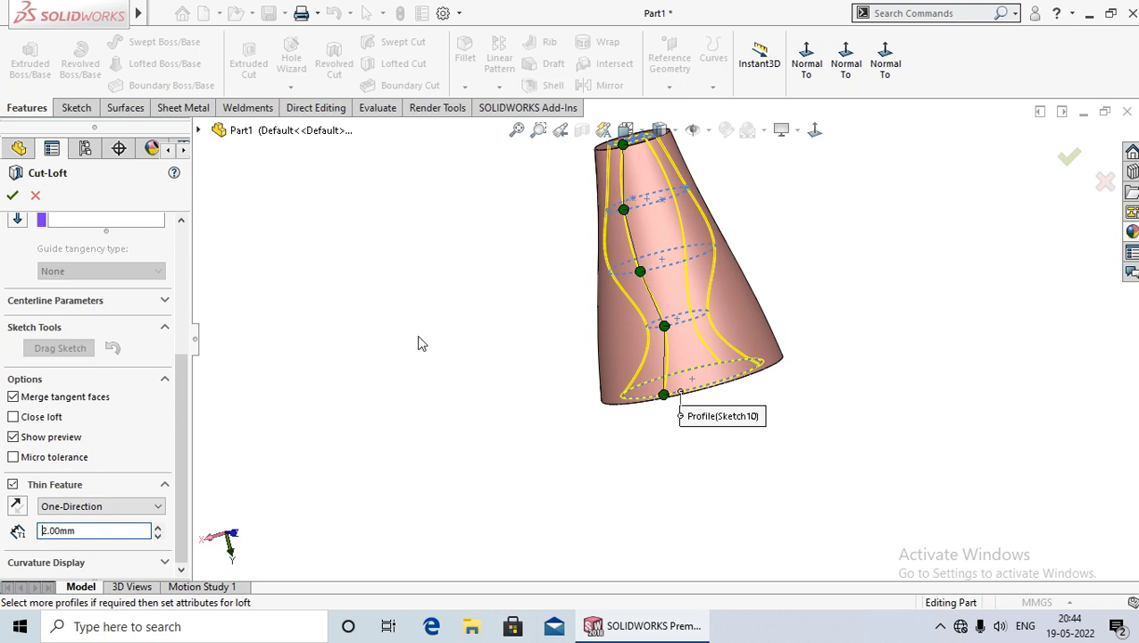
mouse_move(422, 344)
middle_mouse_down()
mouse_move(427, 352)
mouse_move(504, 304)
mouse_move(500, 379)
middle_mouse_up()
scroll(665, 190, "down", 3)
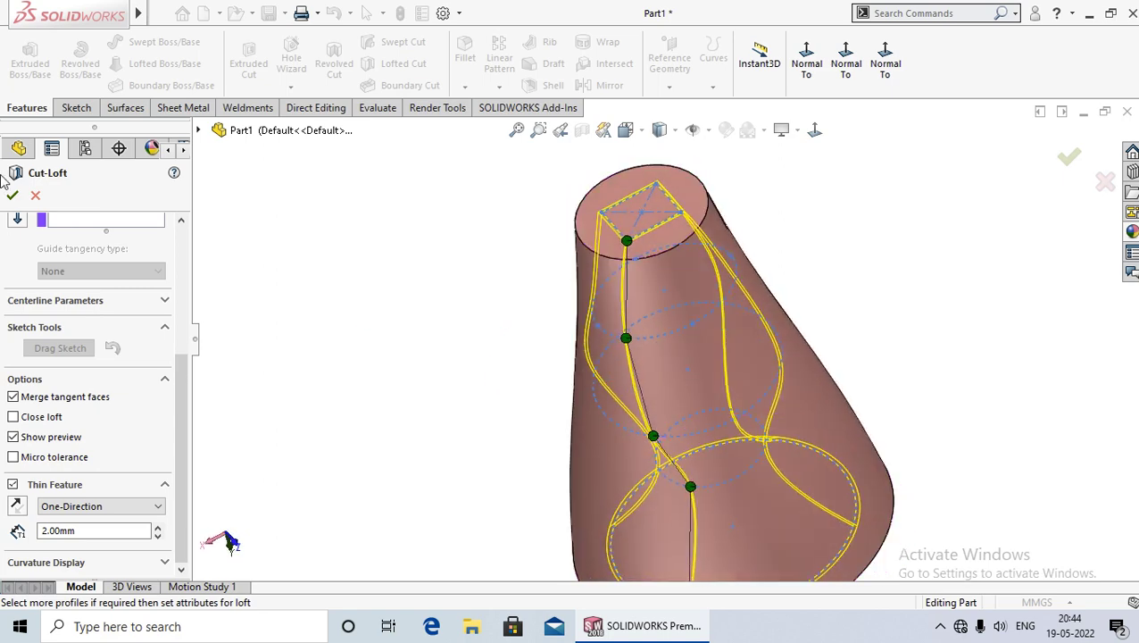
Accept the cut and keep all bodies, creating Cut-Loft-Thin1
left_click(12, 197)
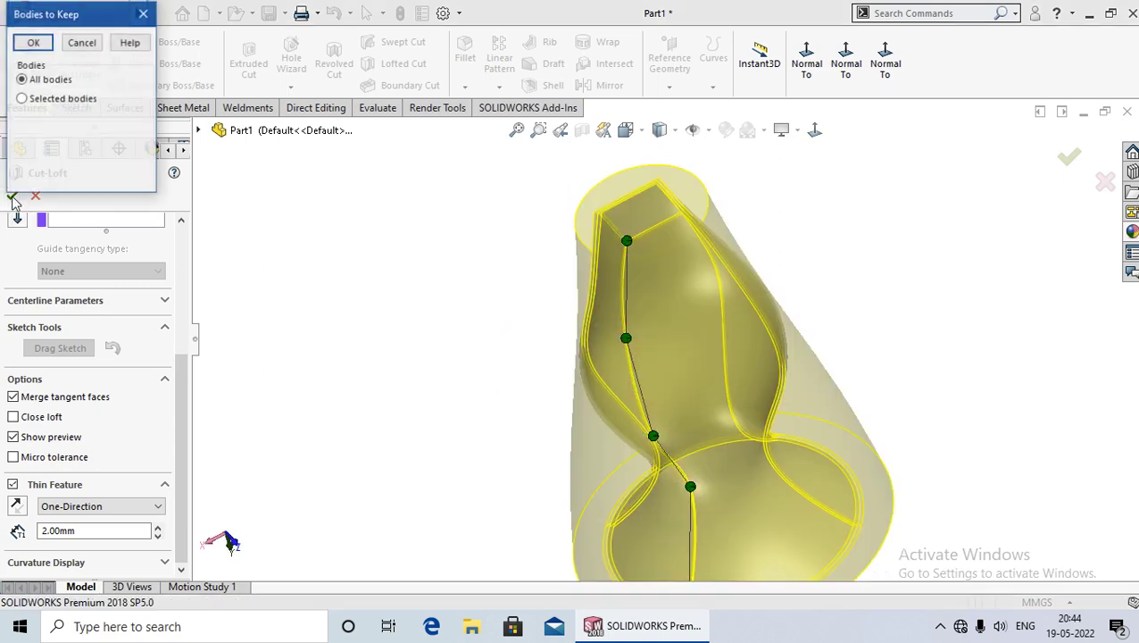
left_click(33, 43)
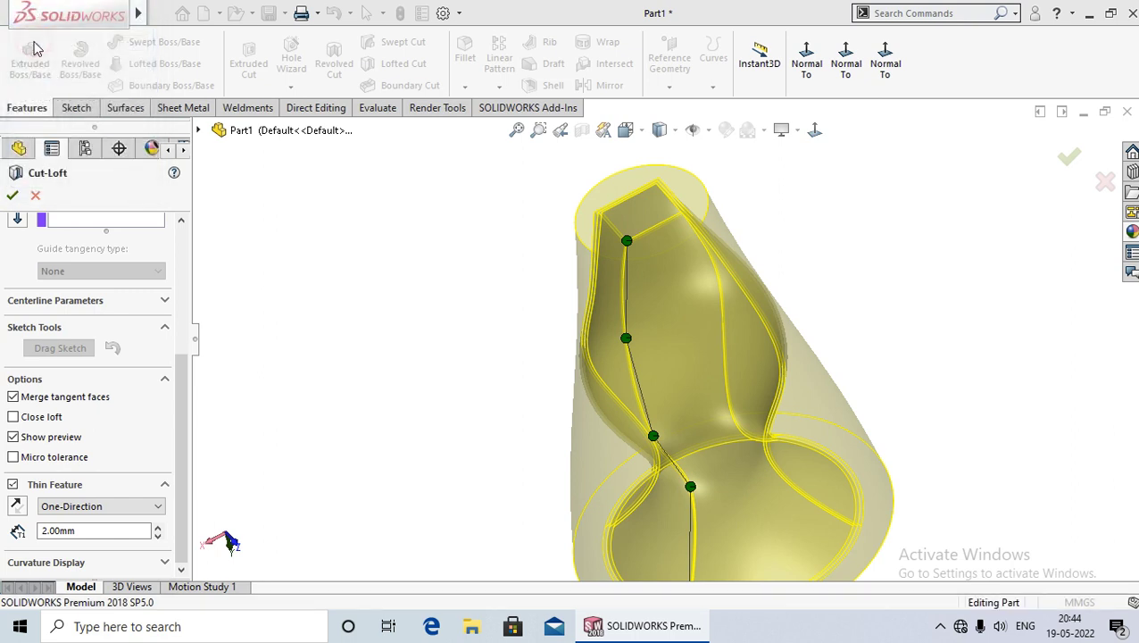
scroll(420, 355, "up", 3)
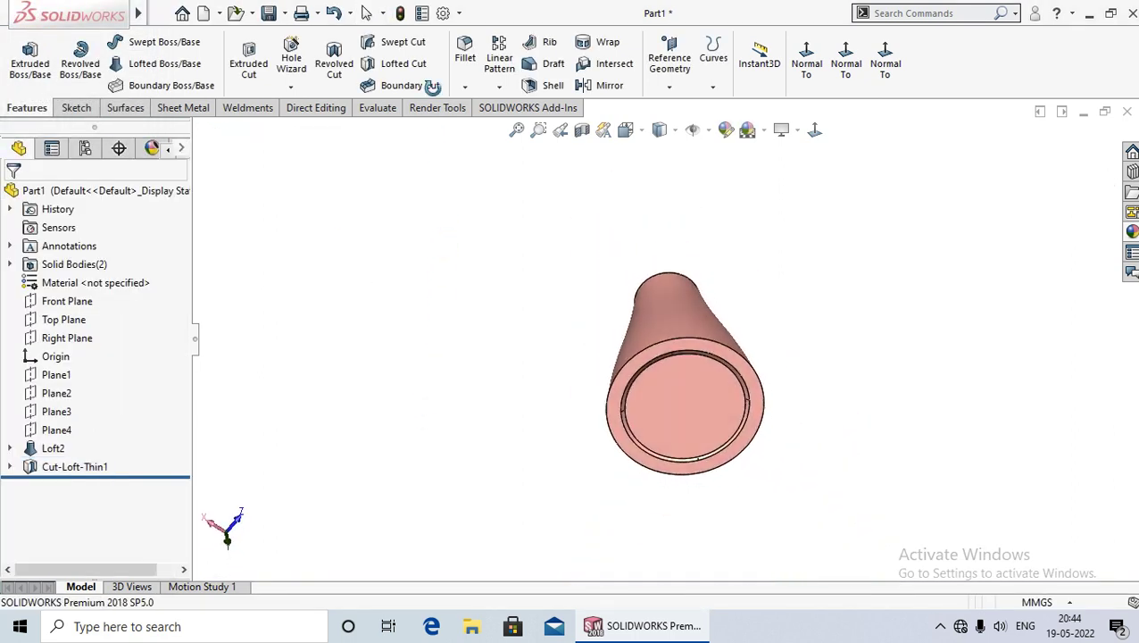
Apply a section view to the cone and orbit it to inspect the thin lofted walls
middle_click_drag(432, 334, 429, 201)
scroll(755, 388, "down", 3)
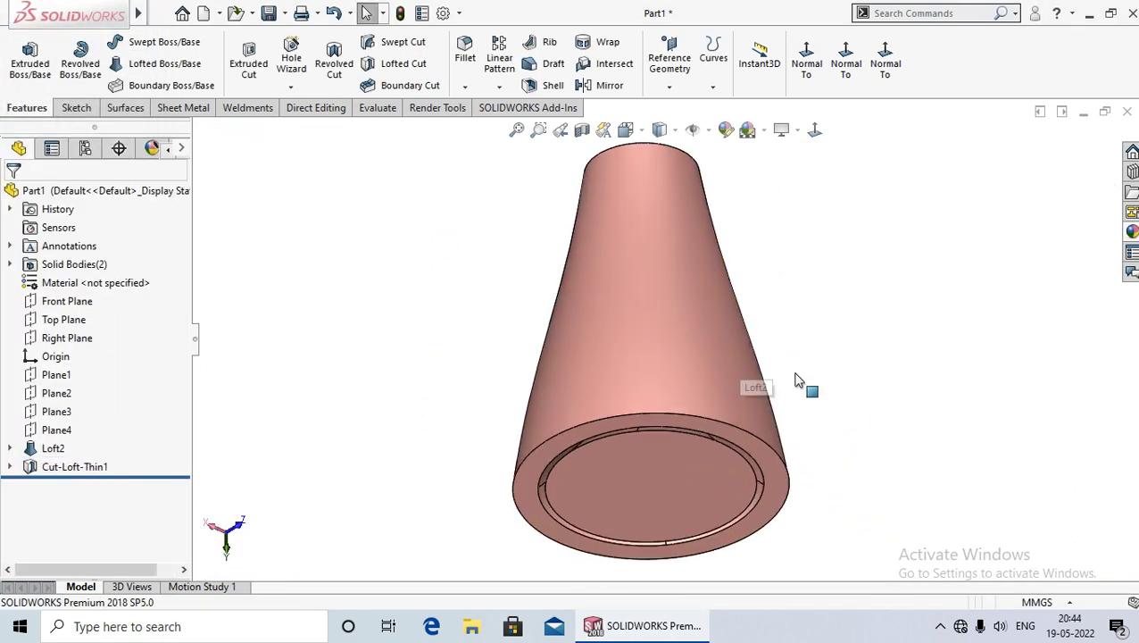
mouse_move(811, 371)
middle_mouse_down()
mouse_move(804, 234)
mouse_move(860, 585)
mouse_move(839, 287)
mouse_move(816, 376)
mouse_move(787, 251)
mouse_move(807, 295)
middle_mouse_up()
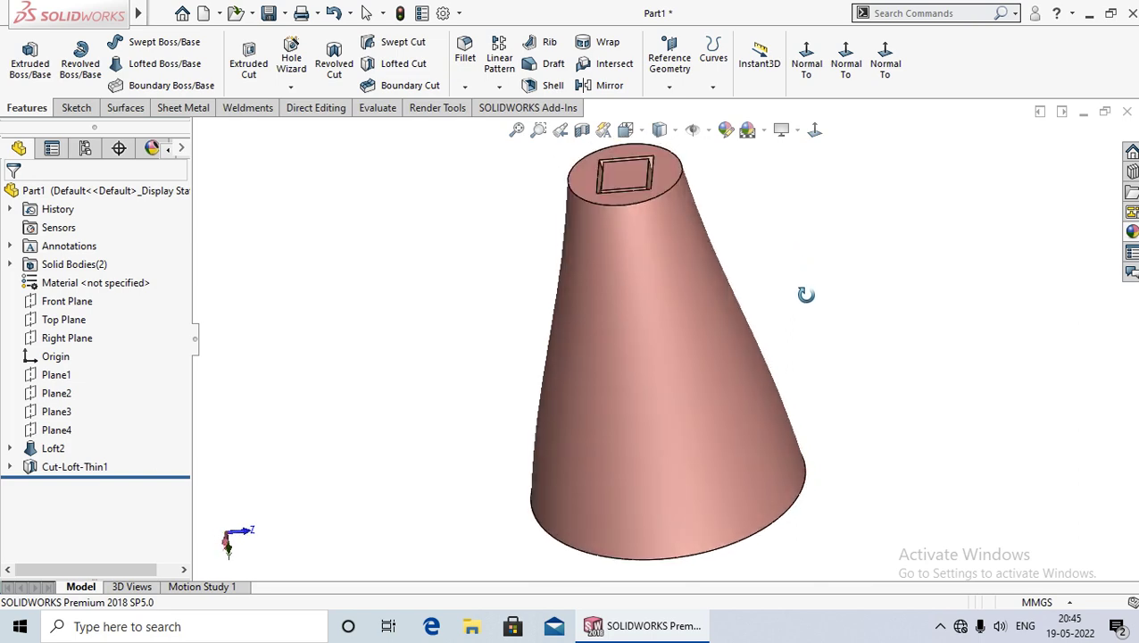
left_click(581, 131)
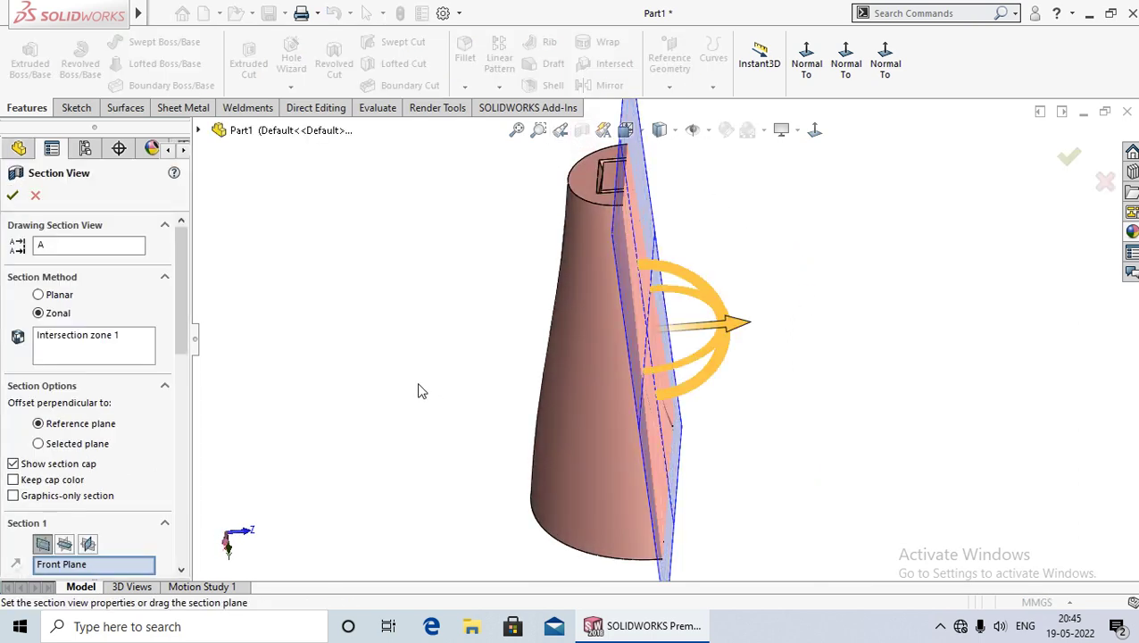
mouse_move(417, 389)
middle_mouse_down()
mouse_move(356, 325)
mouse_move(331, 369)
mouse_move(396, 375)
middle_mouse_up()
left_click(10, 197)
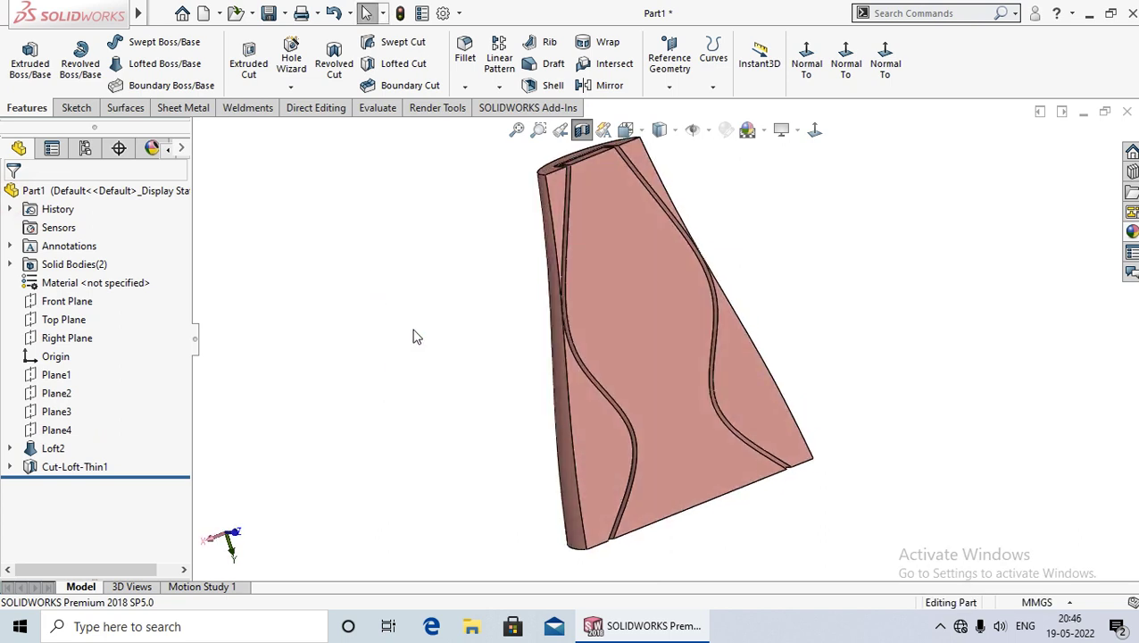
mouse_move(476, 348)
middle_mouse_down()
mouse_move(732, 285)
mouse_move(827, 402)
mouse_move(714, 420)
middle_mouse_up()
scroll(803, 382, "up", 3)
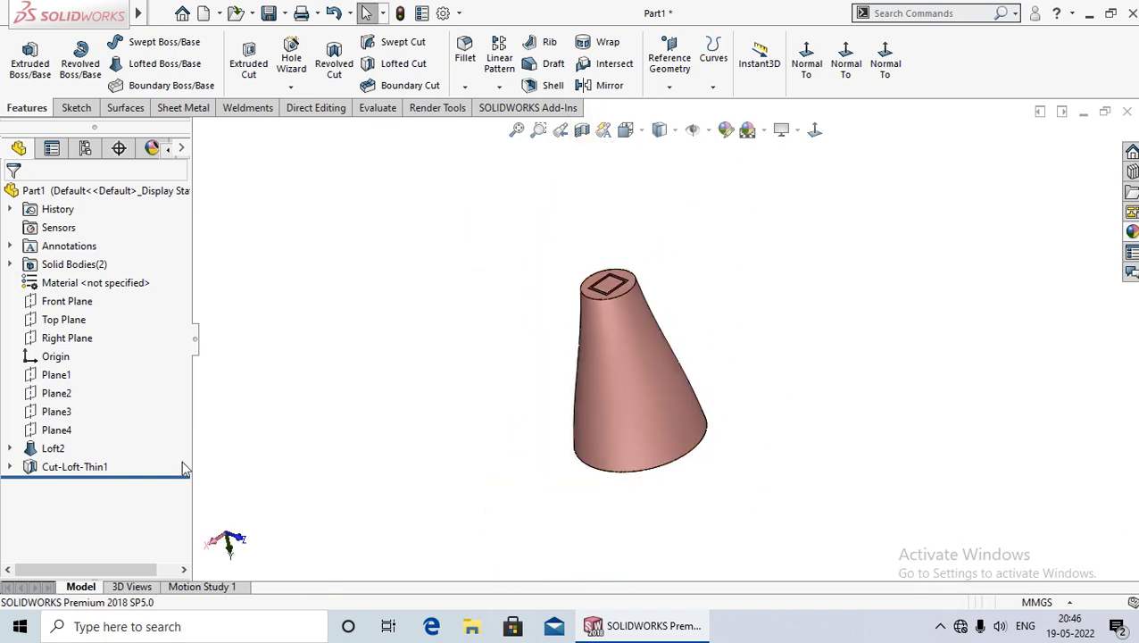
Delete Cut-Loft-Thin1 from the FeatureManager tree and orbit the solid cone upright
right_click(84, 466)
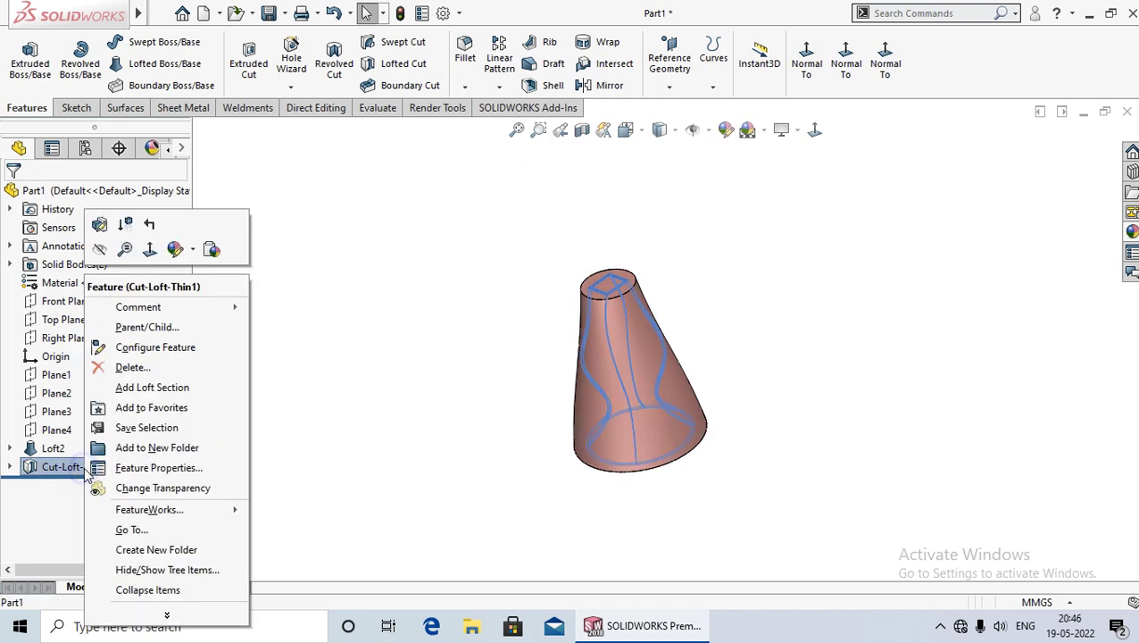
left_click(64, 366)
left_click(676, 230)
mouse_move(390, 330)
middle_mouse_down()
mouse_move(484, 407)
mouse_move(459, 402)
mouse_move(425, 415)
mouse_move(430, 425)
middle_mouse_up()
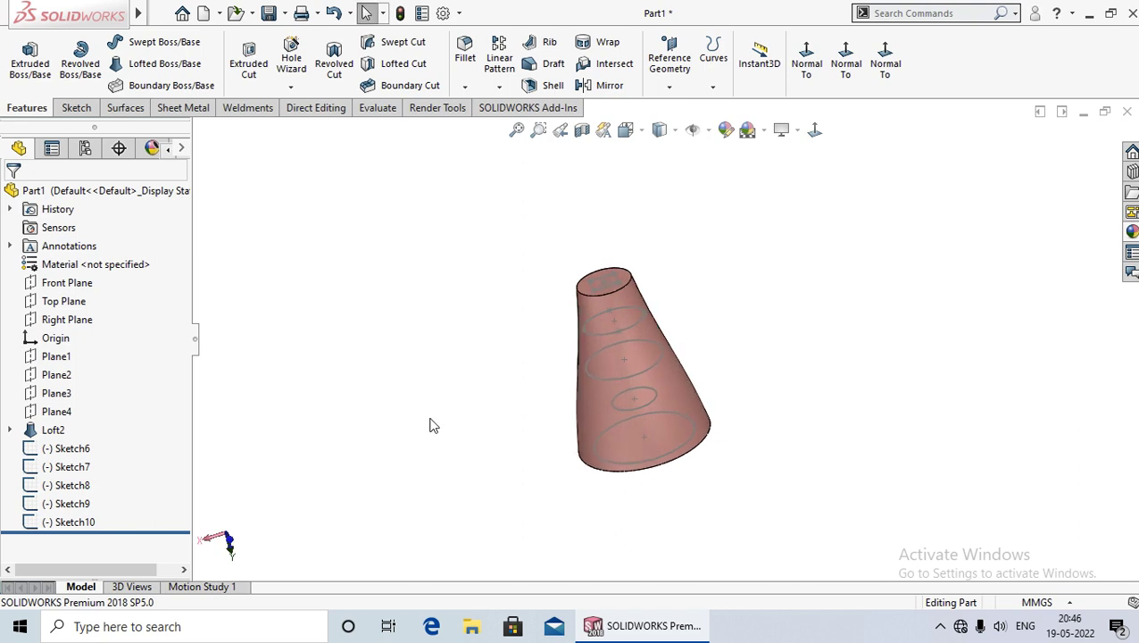
mouse_move(429, 425)
middle_mouse_down()
mouse_move(466, 399)
mouse_move(466, 468)
middle_mouse_up()
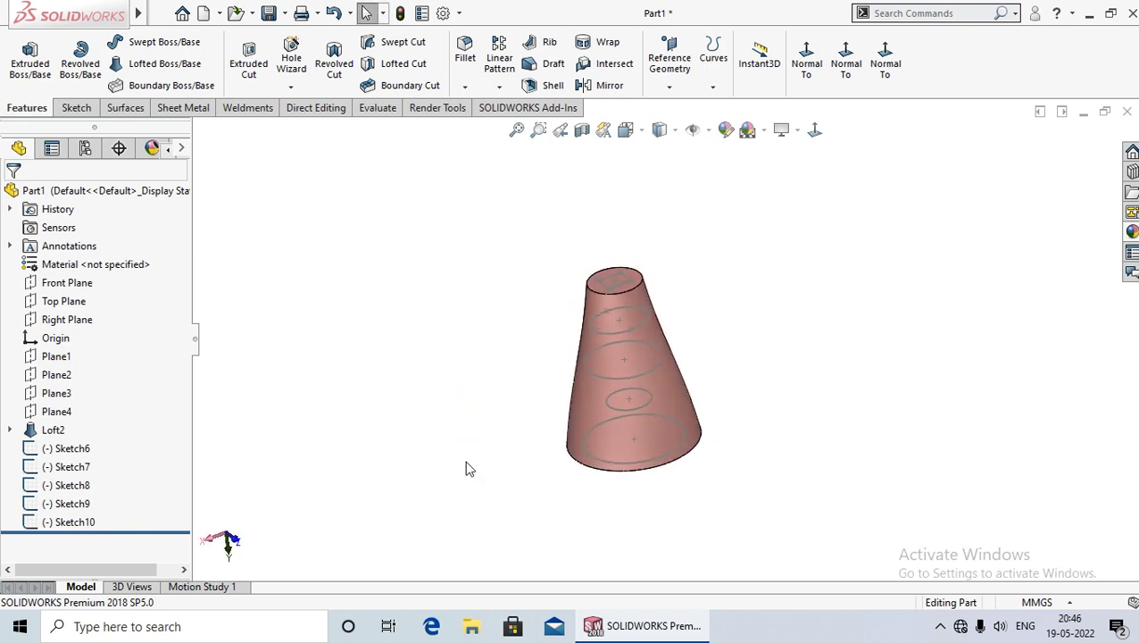
Start a new sketch on the Front Plane, viewed normal to it
left_click(77, 286)
mouse_move(323, 311)
middle_mouse_down()
mouse_move(352, 414)
mouse_move(323, 313)
middle_mouse_up()
left_click(62, 284)
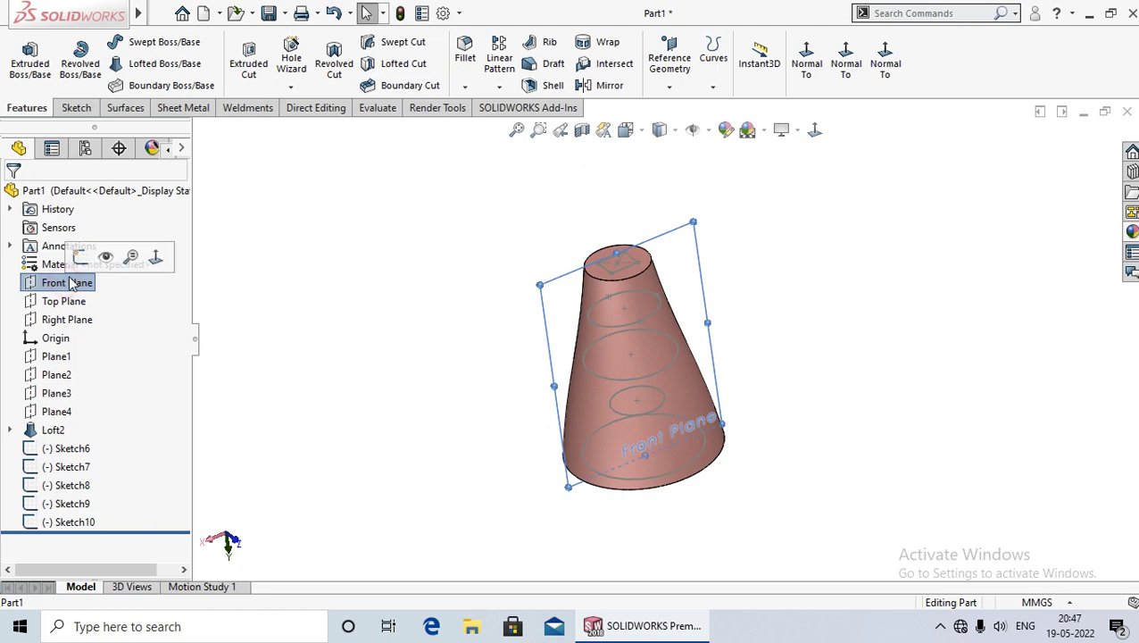
left_click(85, 284)
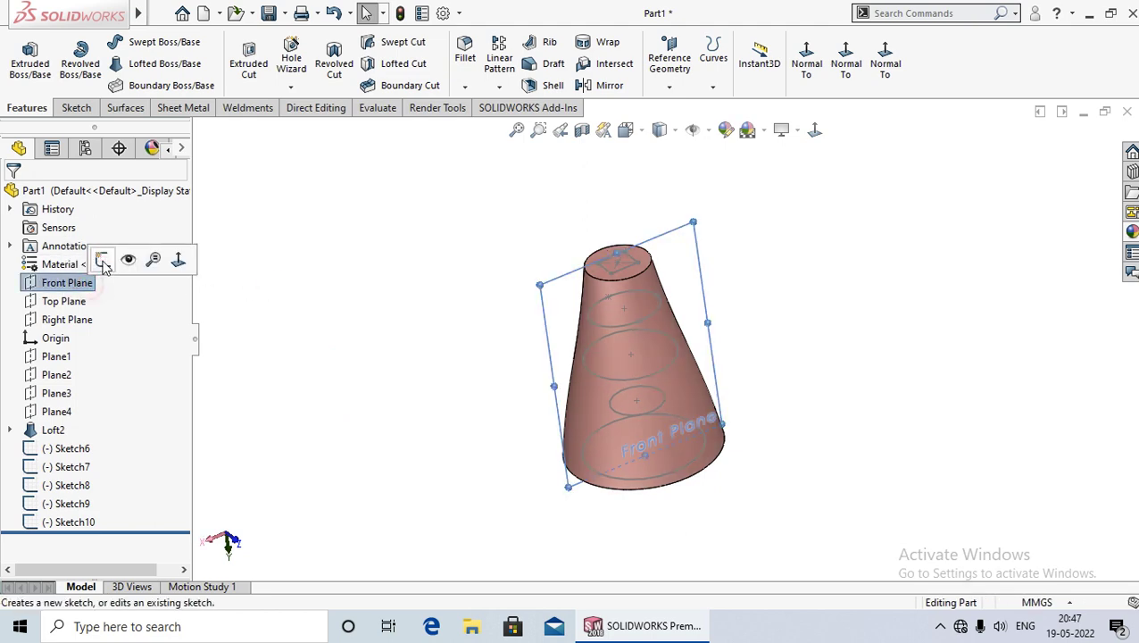
left_click(103, 256)
left_click(815, 130)
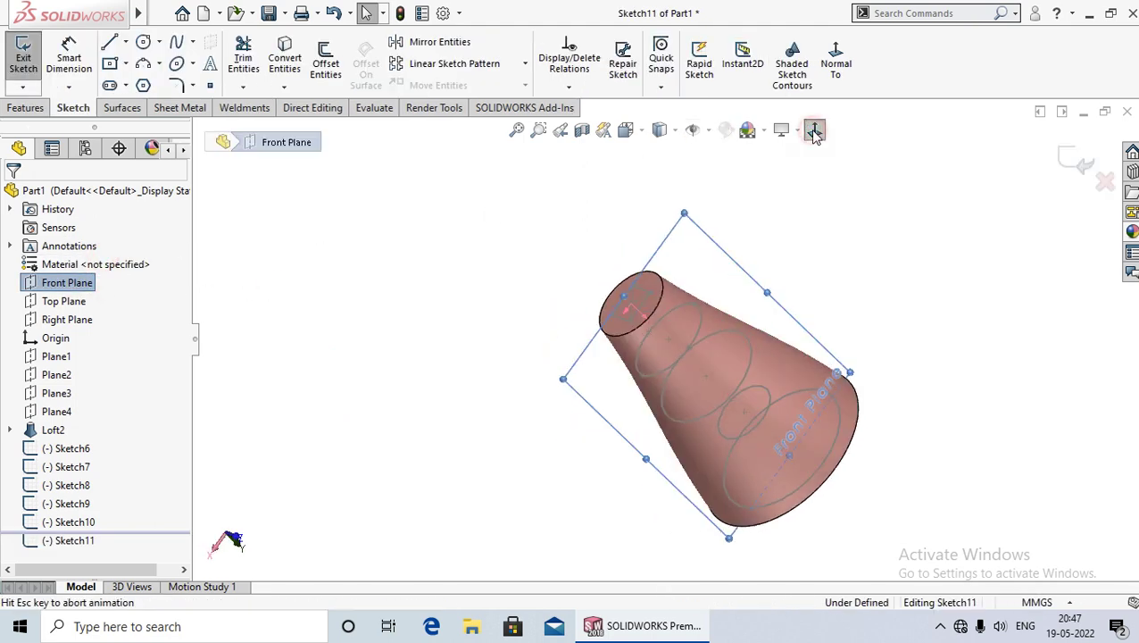
scroll(813, 426, "down", 2)
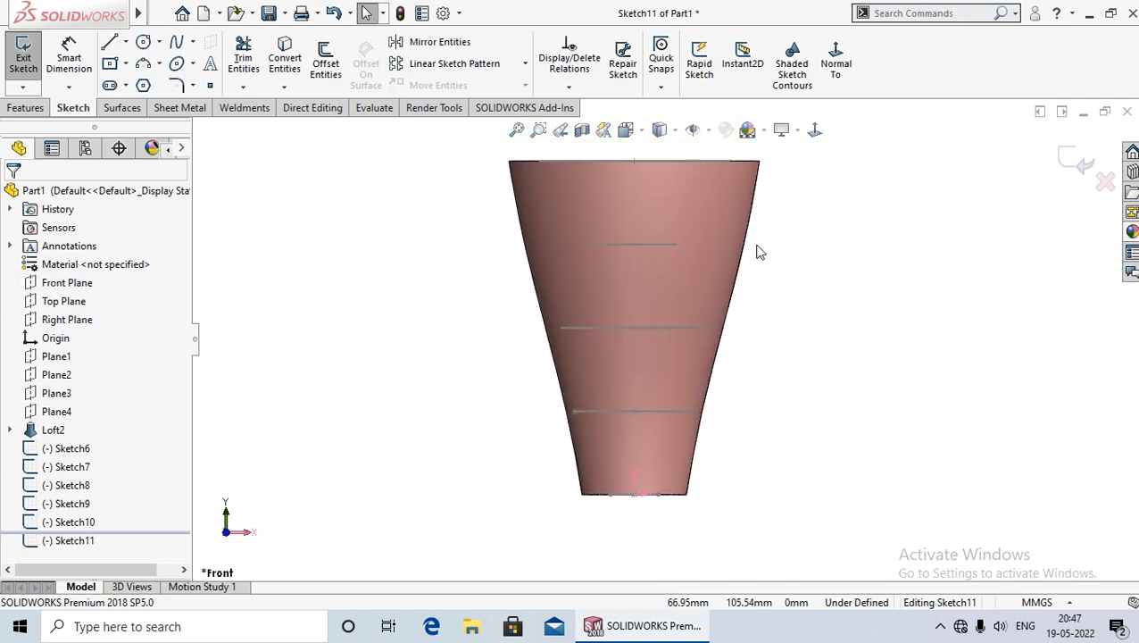
Convert the five profile edges, top rim to base, into sketch lines
left_click(654, 161)
left_click(654, 245, "ctrl")
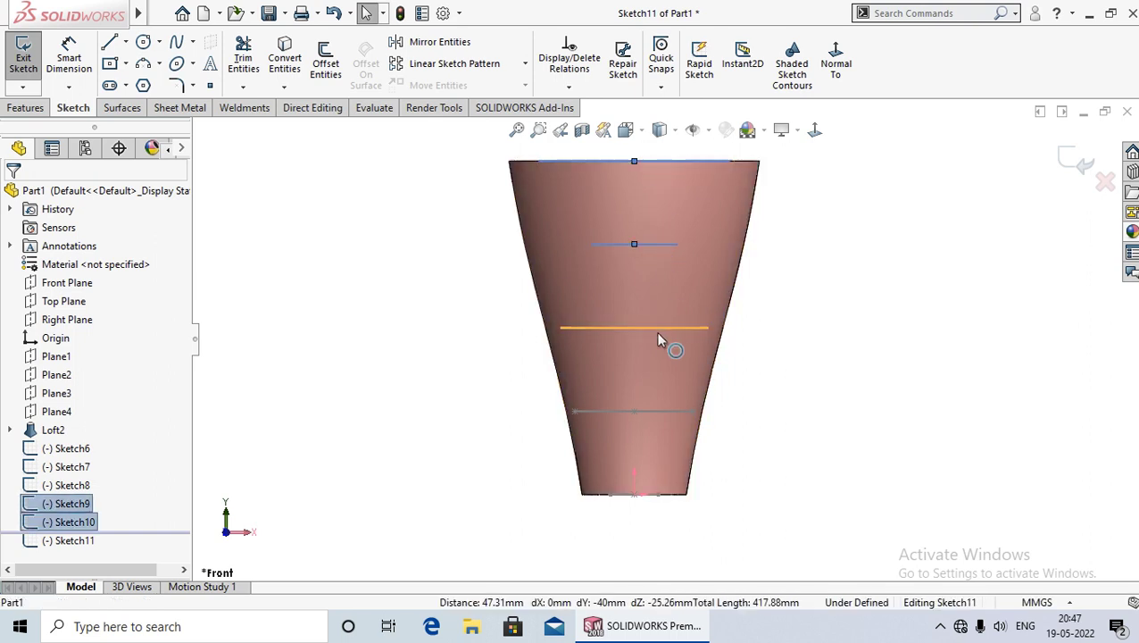
left_click(658, 327, "ctrl")
left_click(658, 412, "ctrl")
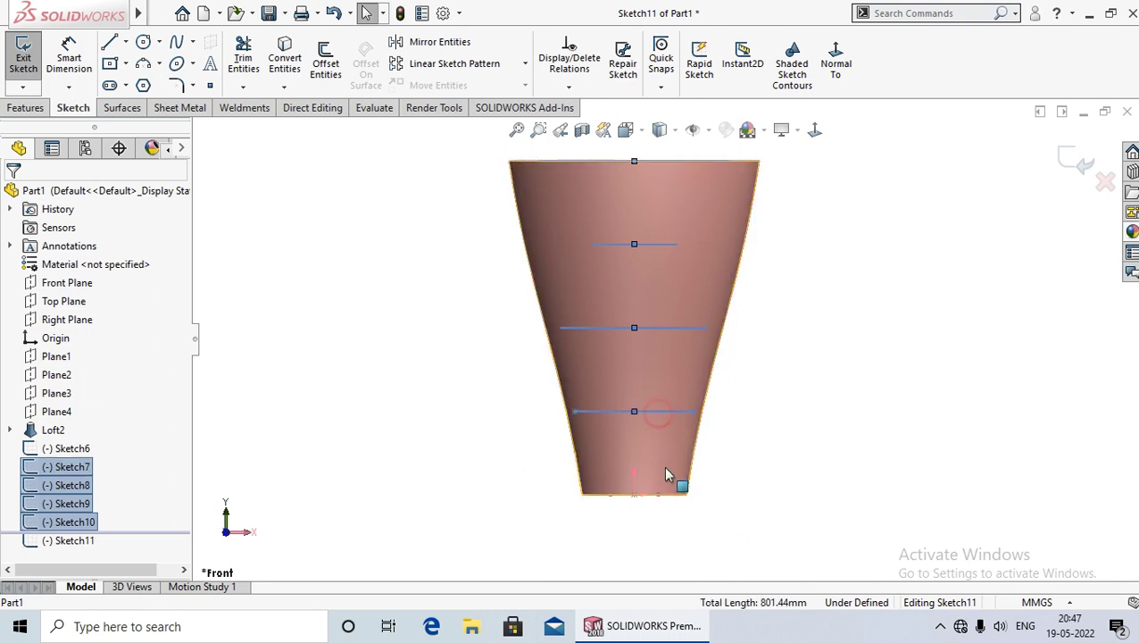
left_click(644, 494, "ctrl")
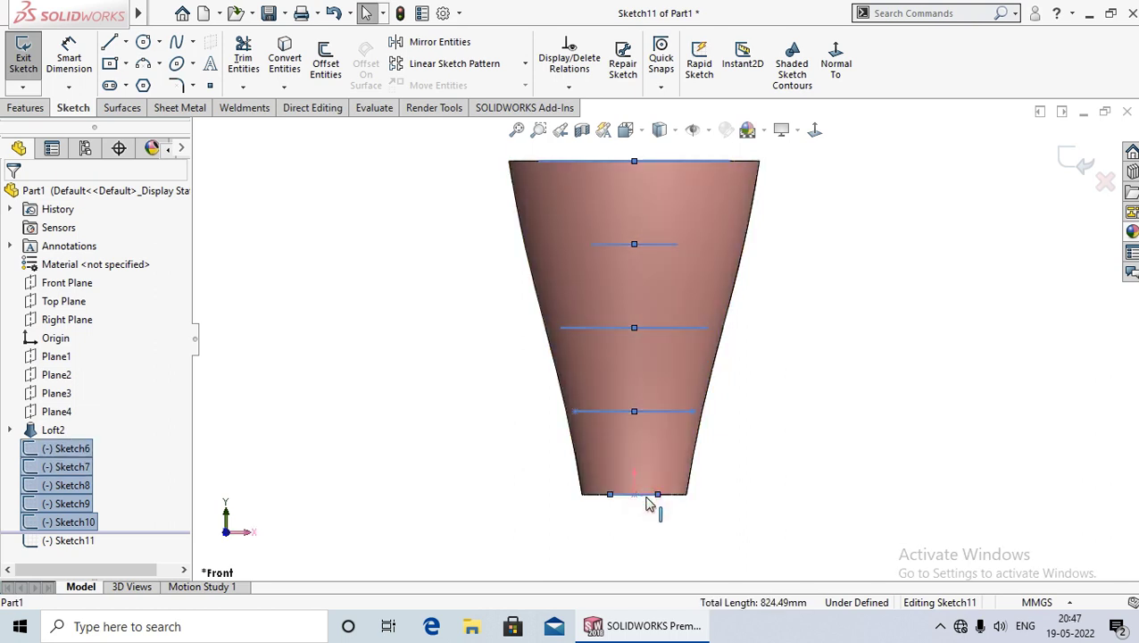
left_click(286, 72)
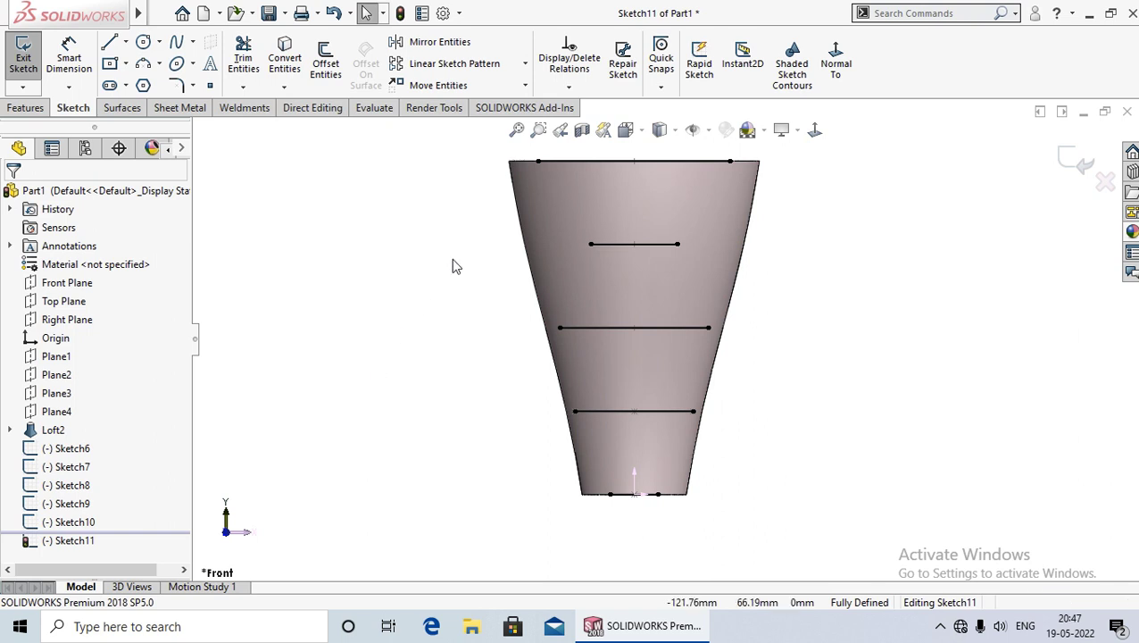
Make the five converted lines construction geometry
left_click(598, 163)
left_click(618, 243, "ctrl")
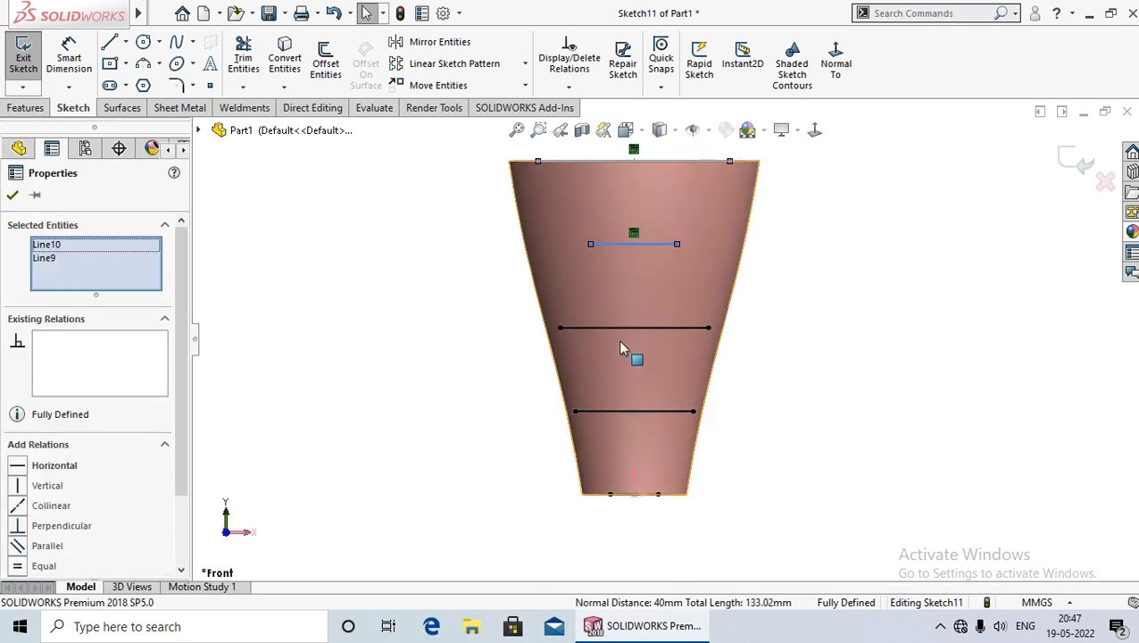
left_click(615, 327, "ctrl")
left_click(613, 411, "ctrl")
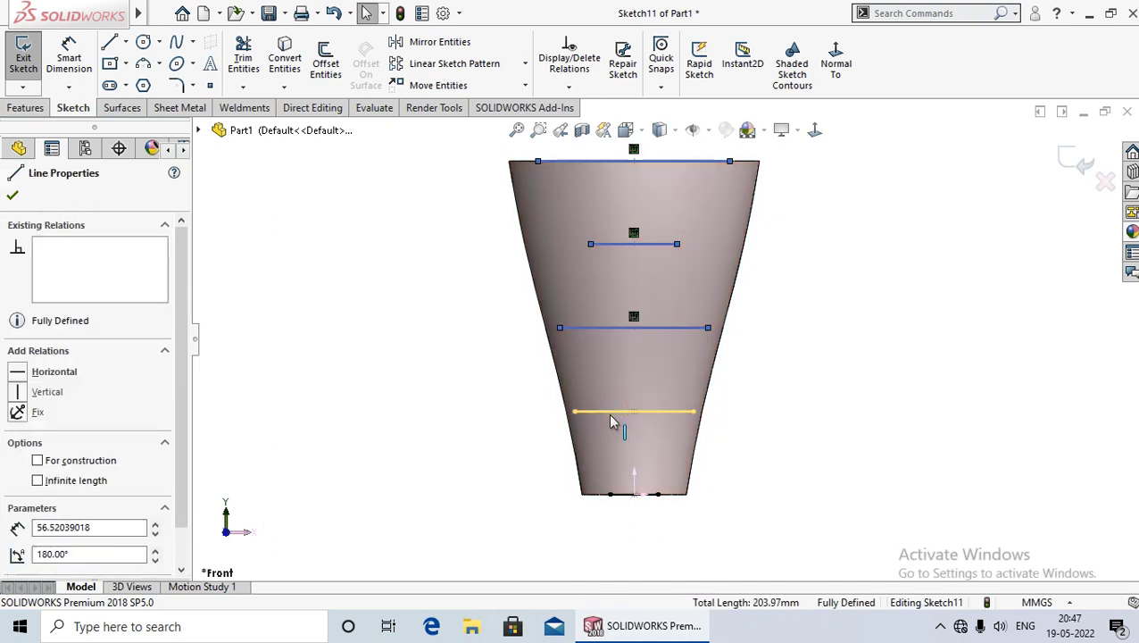
left_click(625, 494, "ctrl")
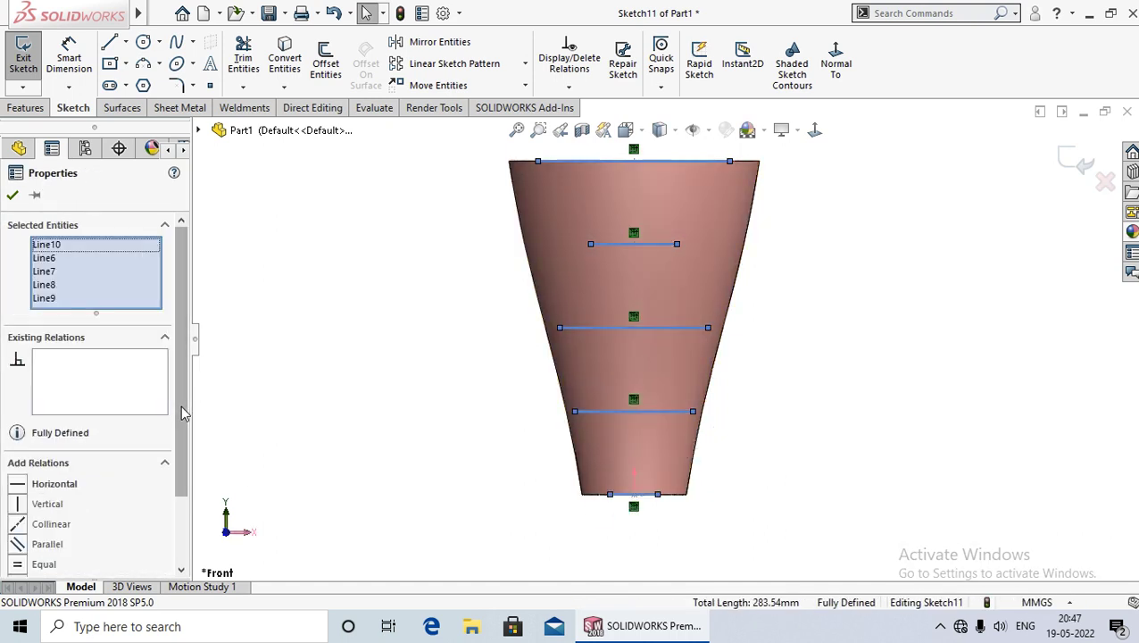
left_click_drag(181, 412, 183, 491)
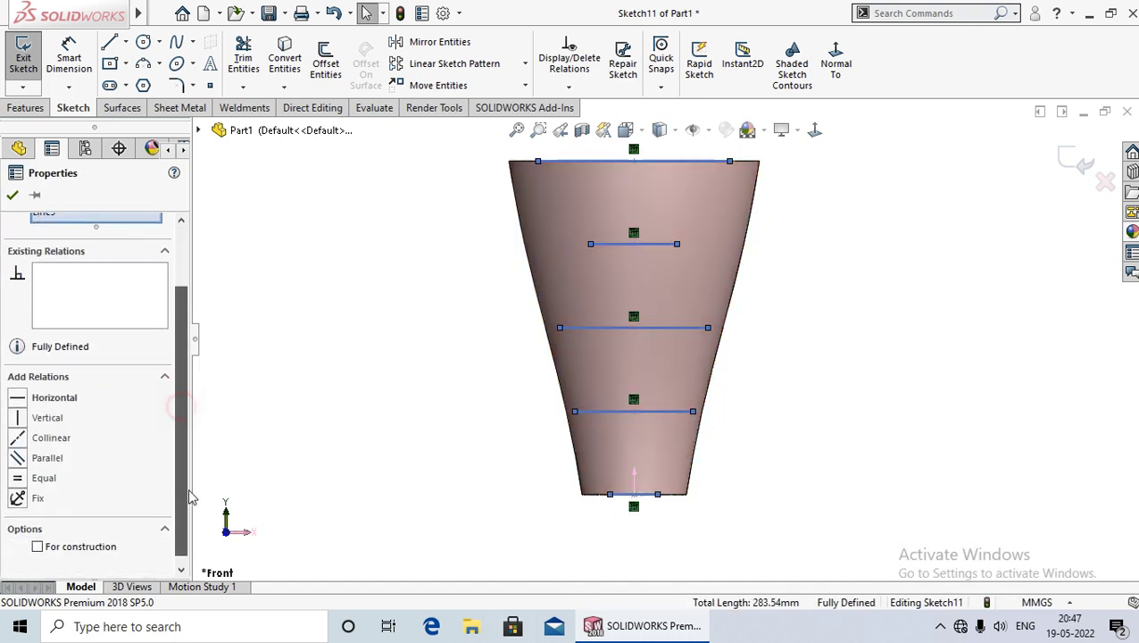
left_click(39, 544)
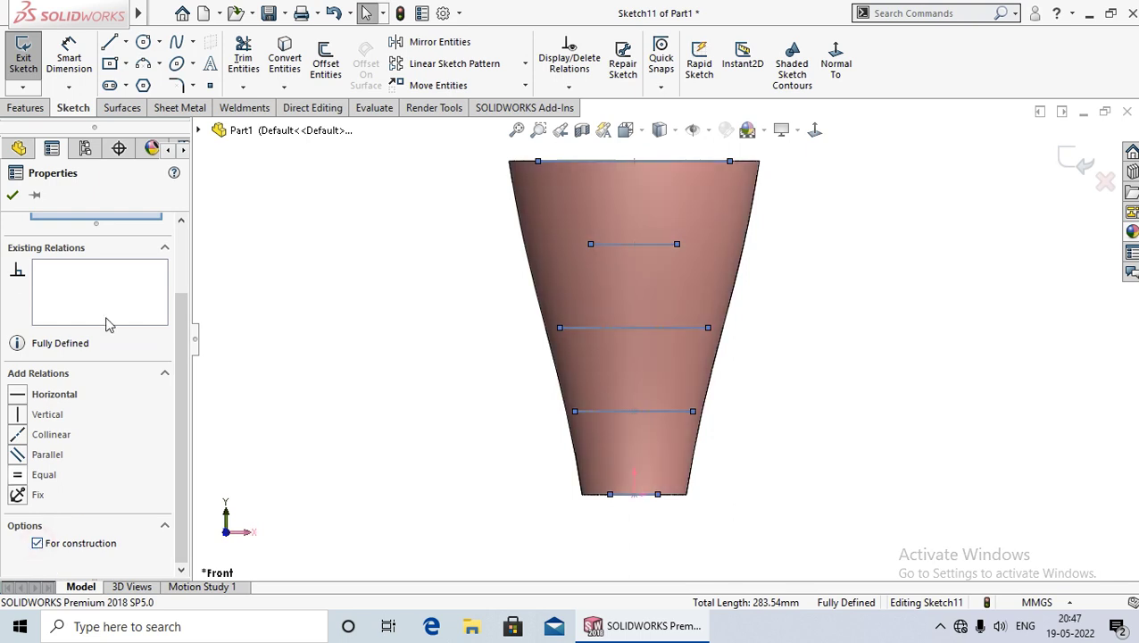
left_click(13, 196)
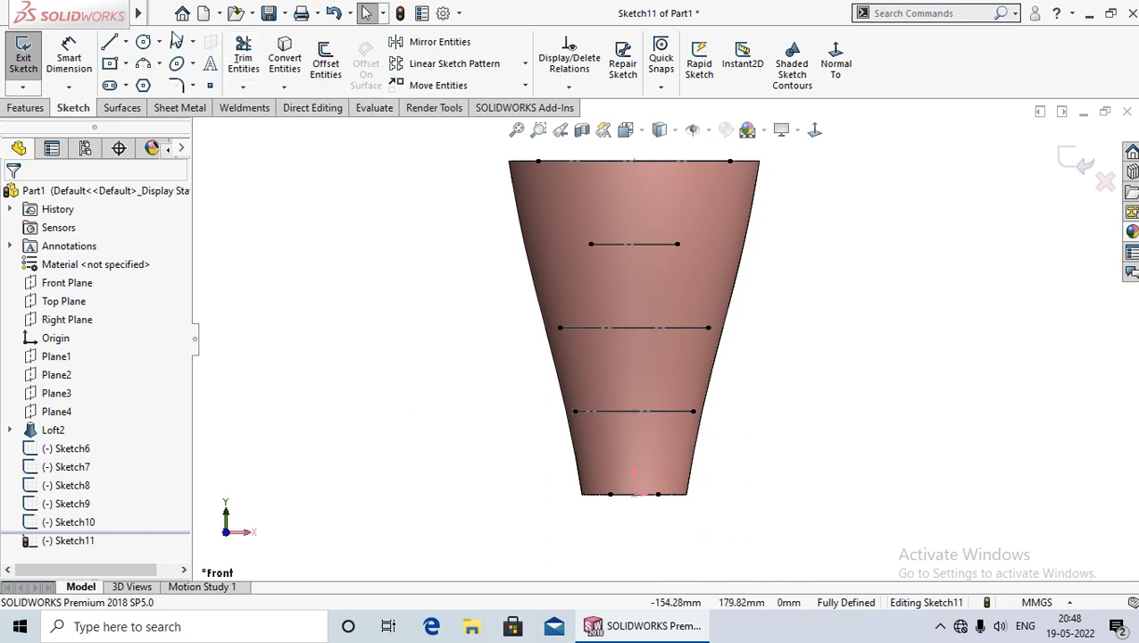
Draw a spline through the left ends of the five profile lines from top to base, then zoom to fit
left_click(176, 46)
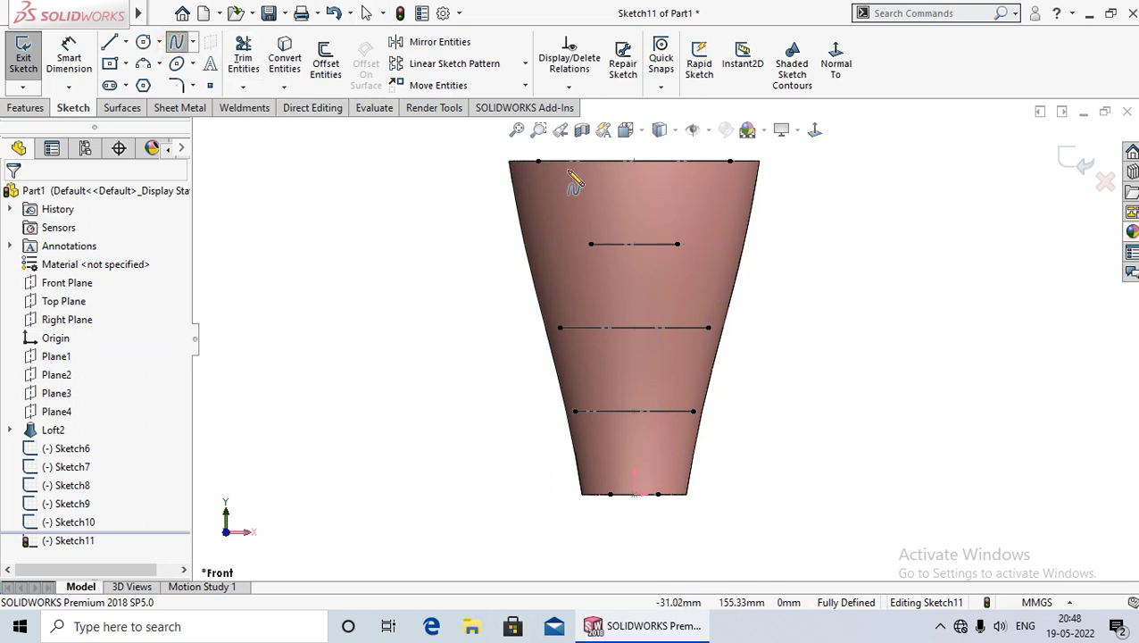
left_click(538, 161)
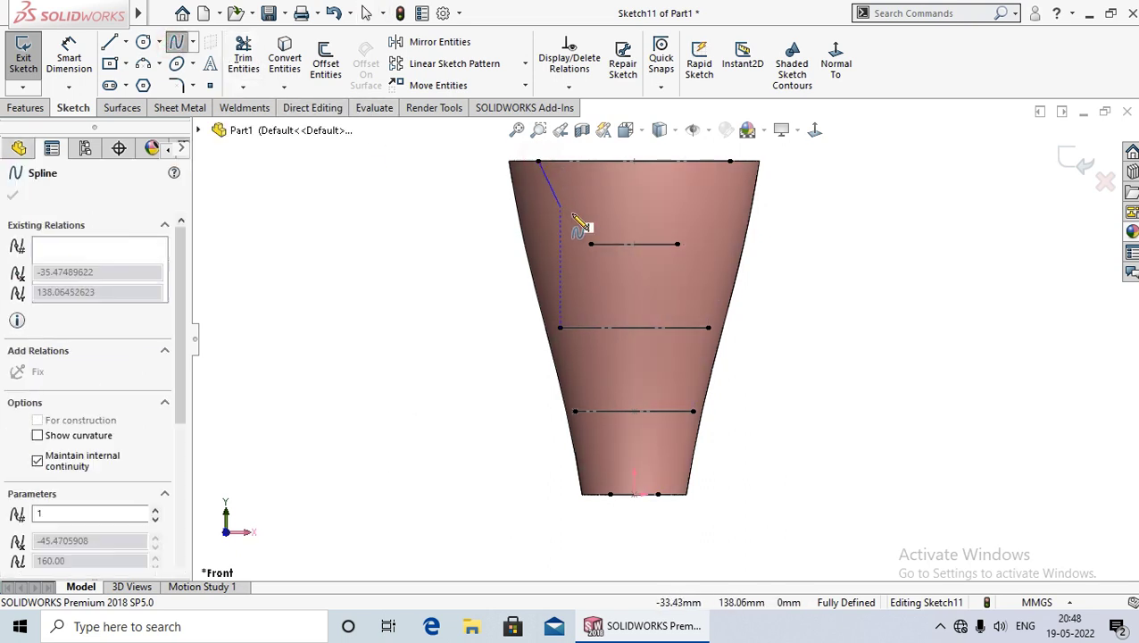
left_click(591, 244)
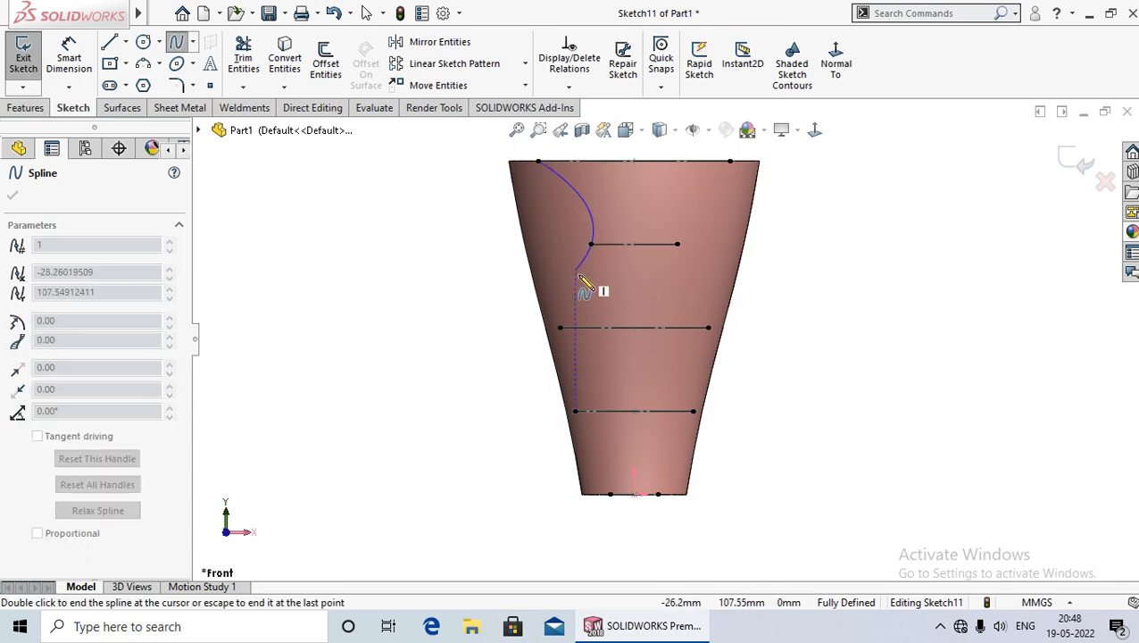
left_click(560, 329)
left_click(574, 411)
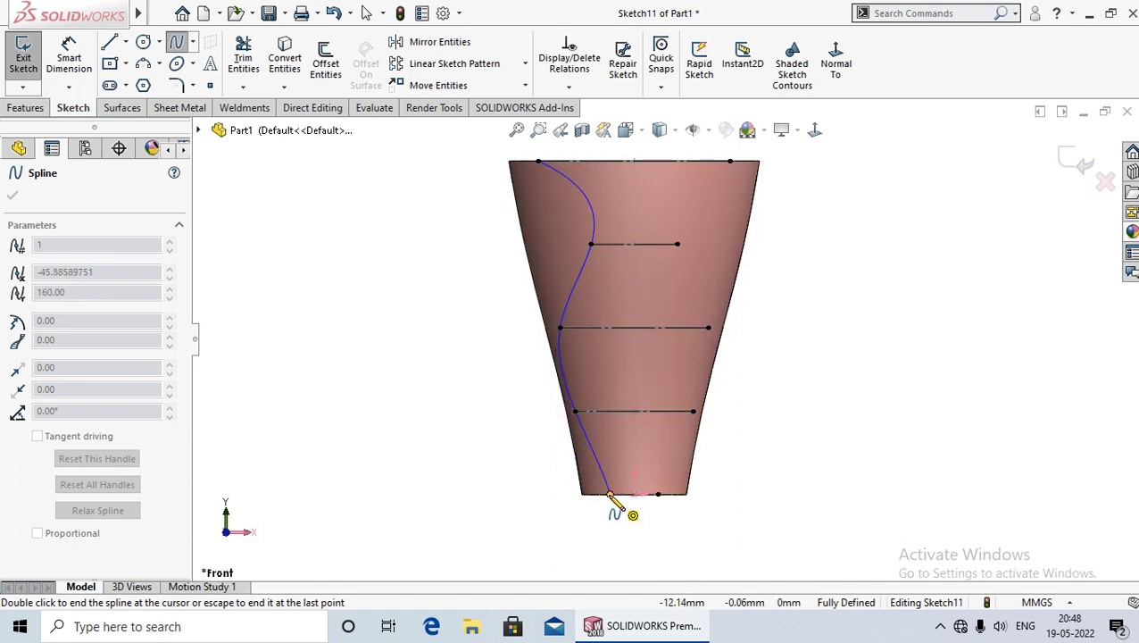
left_click(610, 495)
right_click(610, 495)
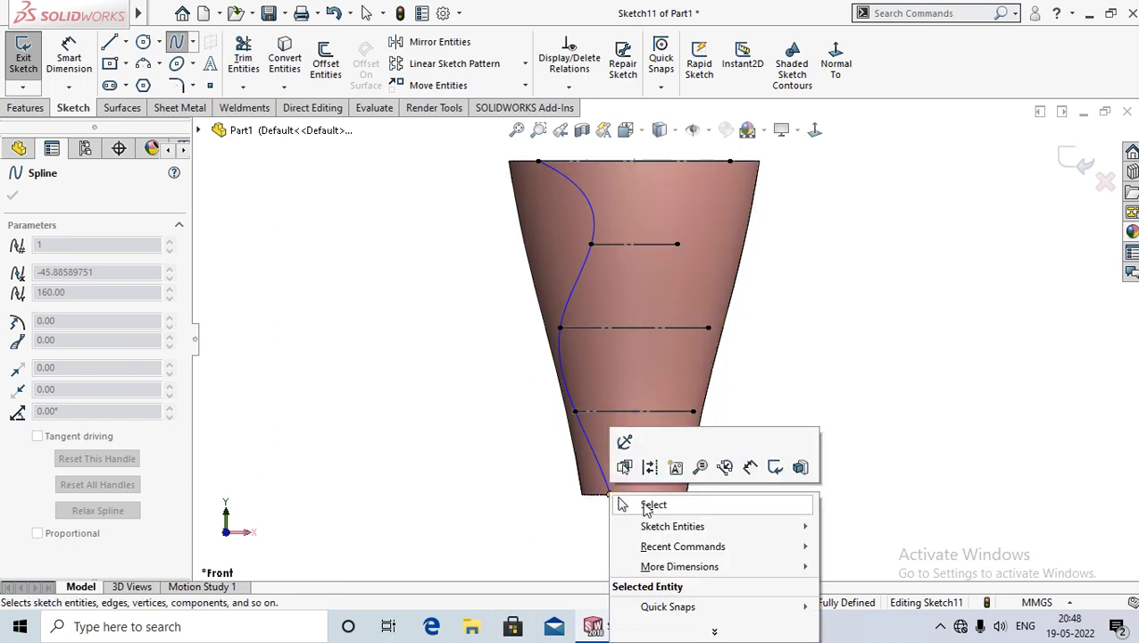
left_click(725, 506)
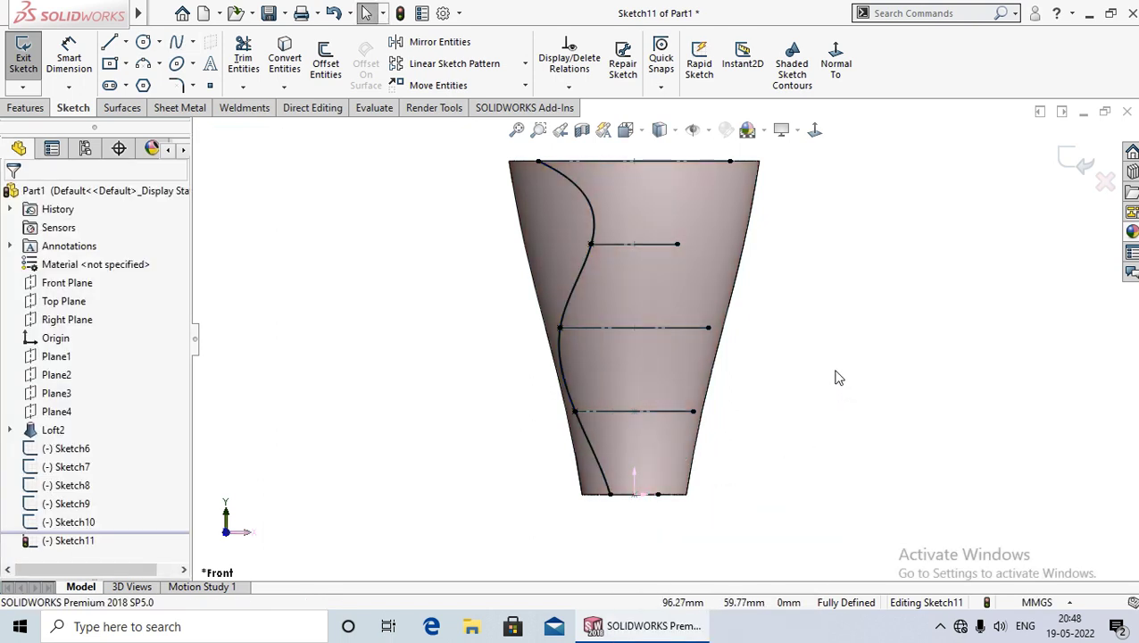
left_click(872, 273)
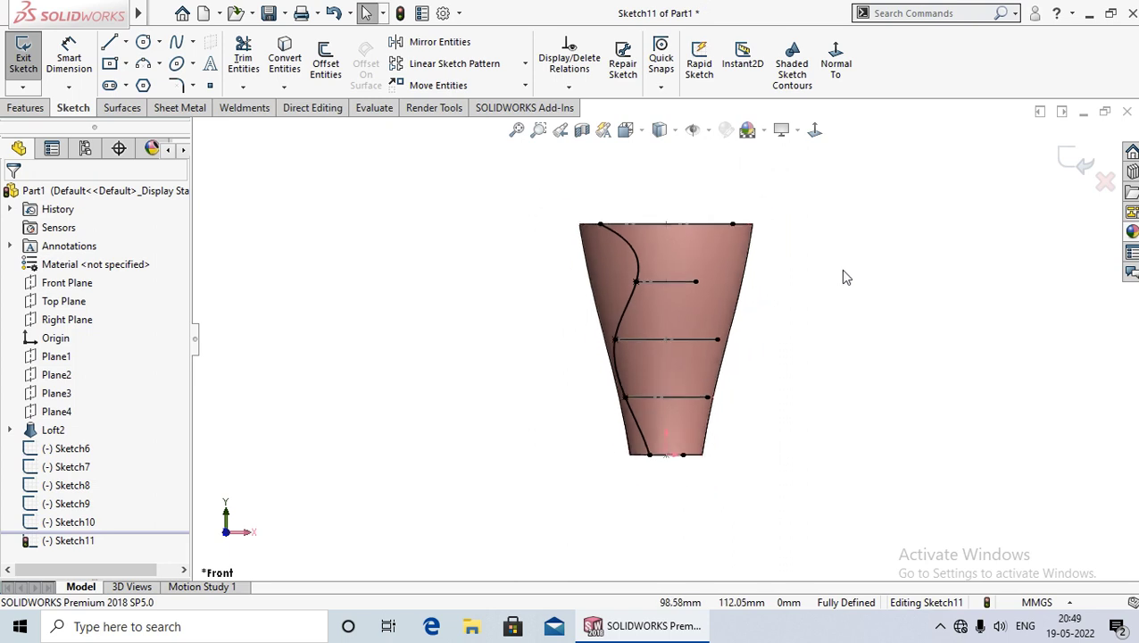
key("f")
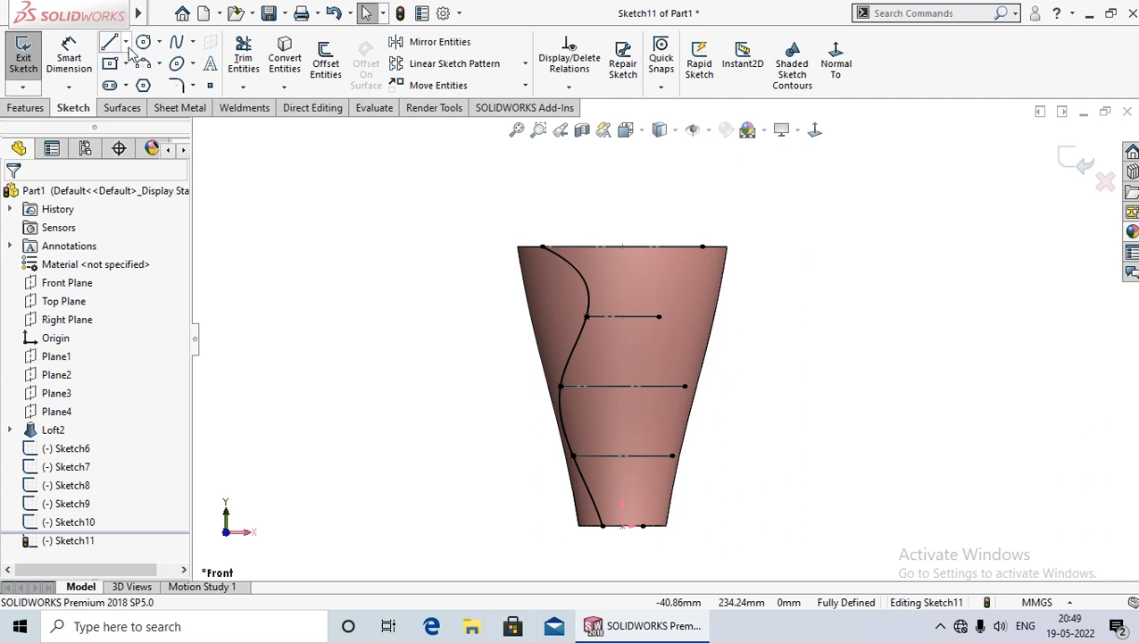
Draw a short vertical centerline up from the top line's midpoint
left_click(125, 42)
left_click(139, 83)
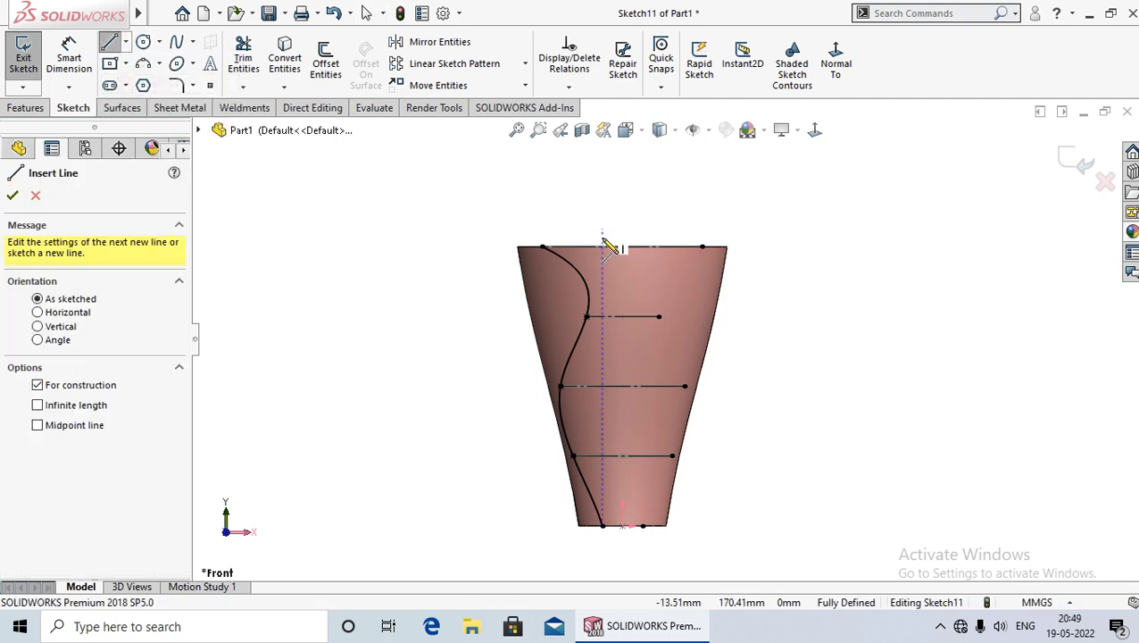
left_click(623, 246)
left_click(623, 203)
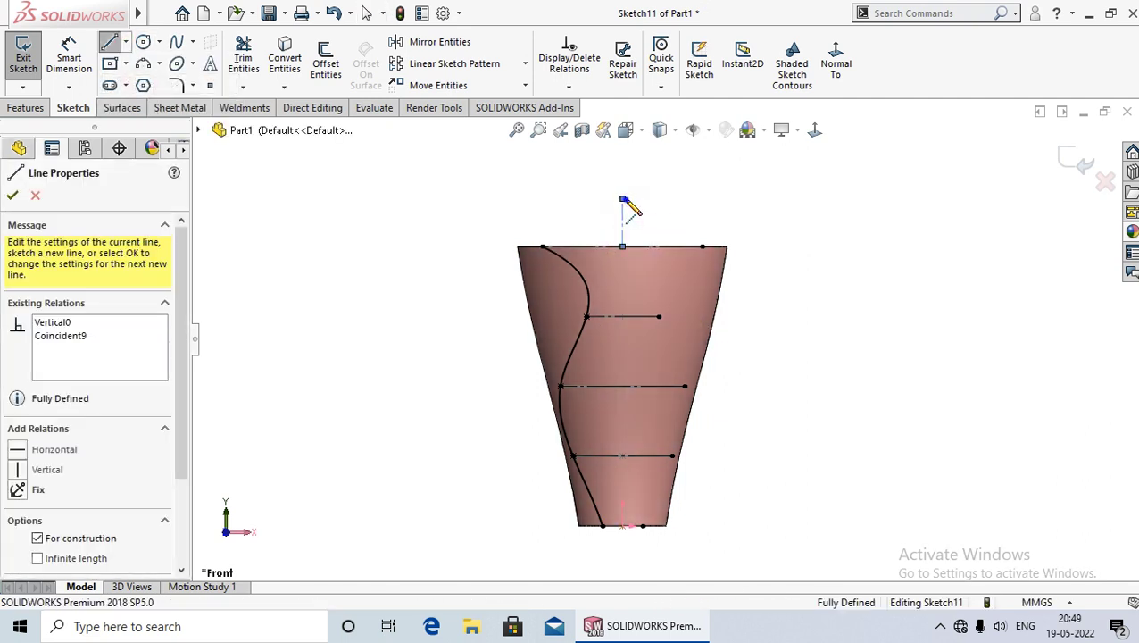
right_click(628, 206)
left_click(679, 211)
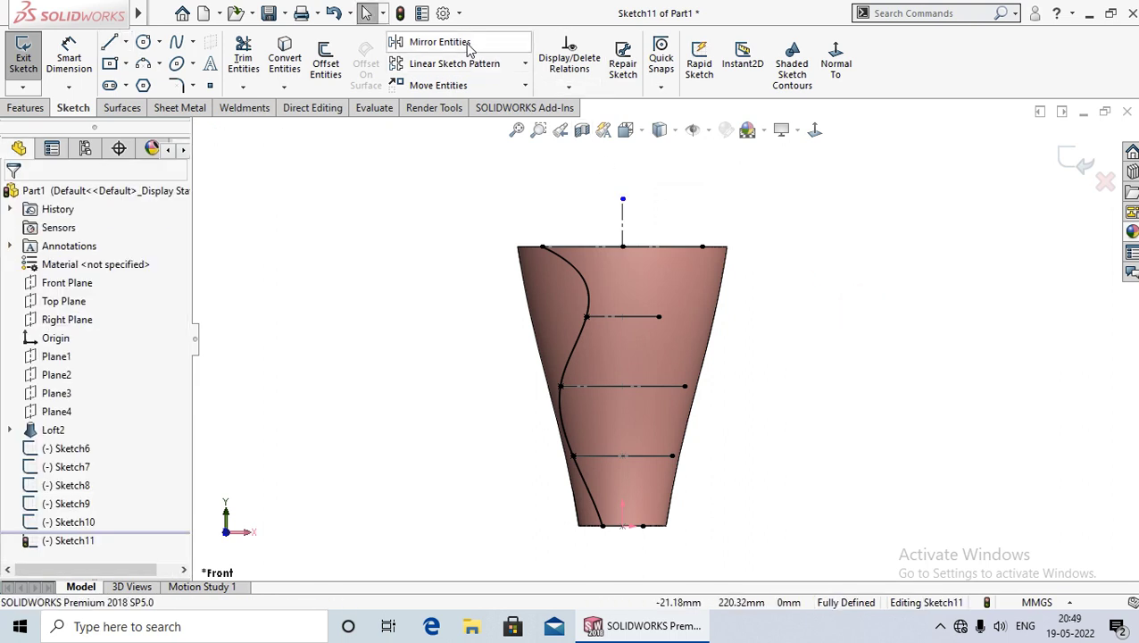
Mirror Spline1 about the vertical centerline to create the right-side guide spline
left_click(438, 42)
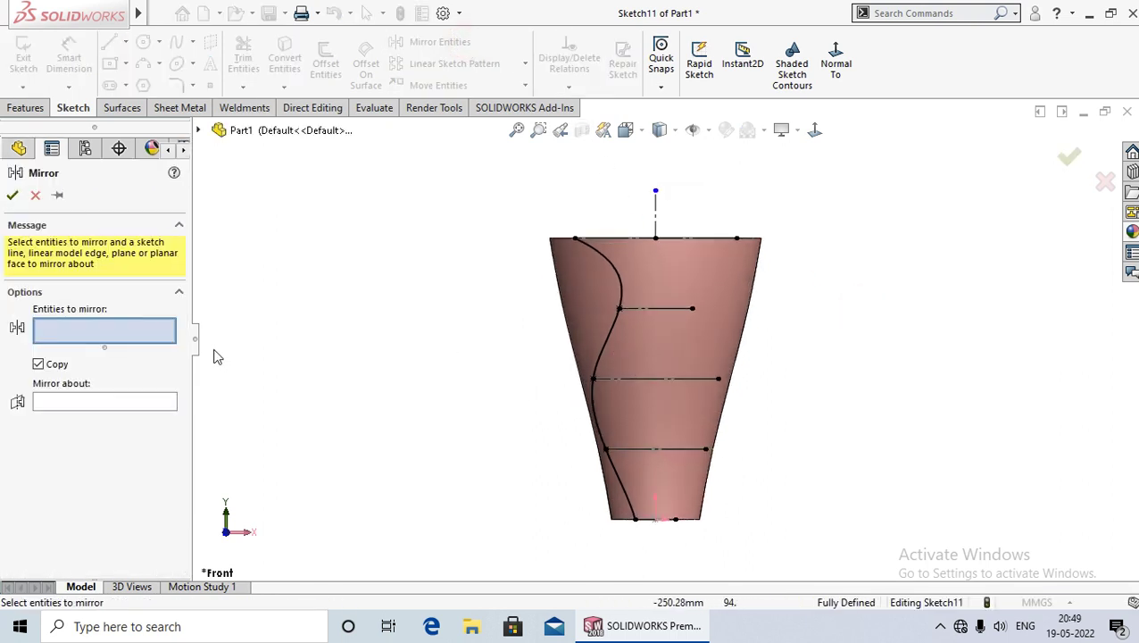
left_click(600, 342)
left_click(111, 403)
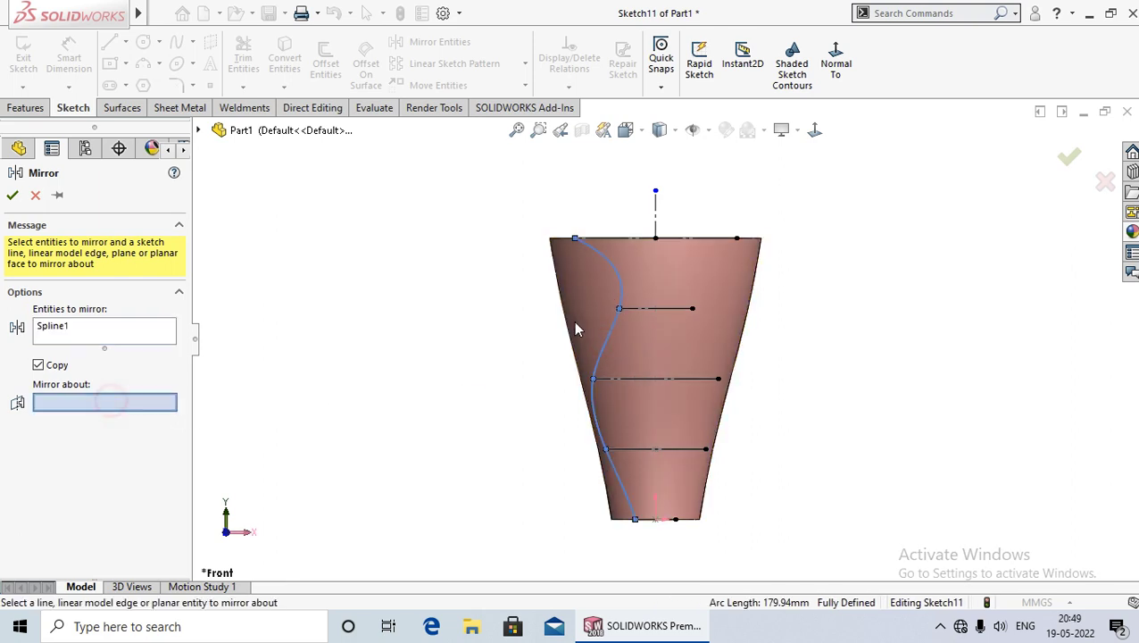
left_click(655, 223)
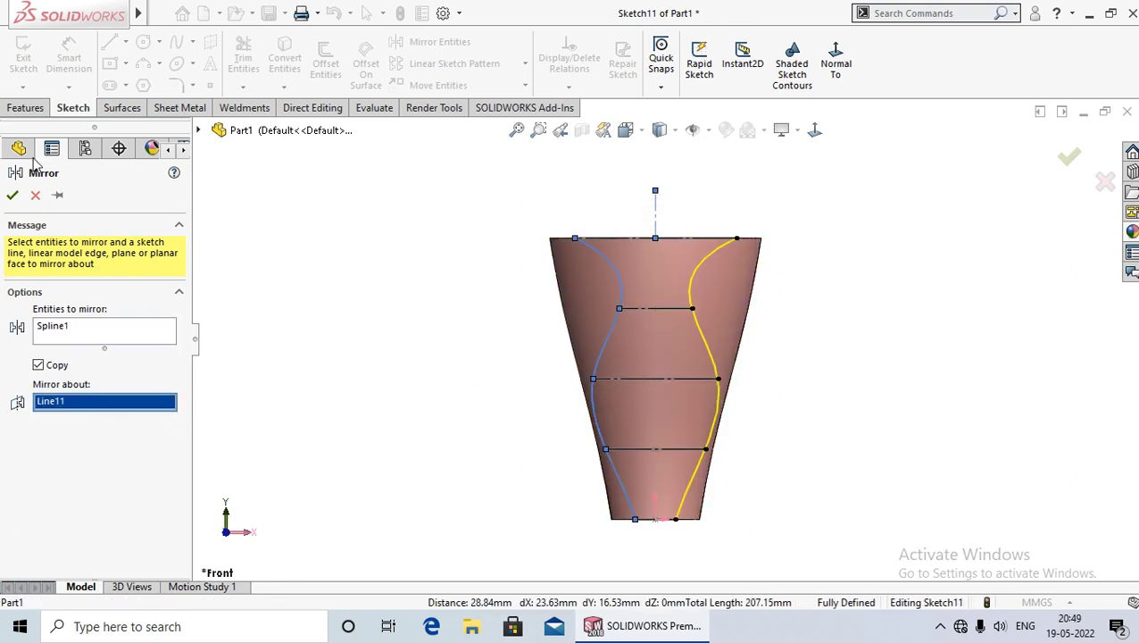
left_click(12, 196)
mouse_move(399, 381)
middle_mouse_down()
mouse_move(422, 171)
mouse_move(456, 359)
mouse_move(488, 321)
mouse_move(504, 348)
middle_mouse_up()
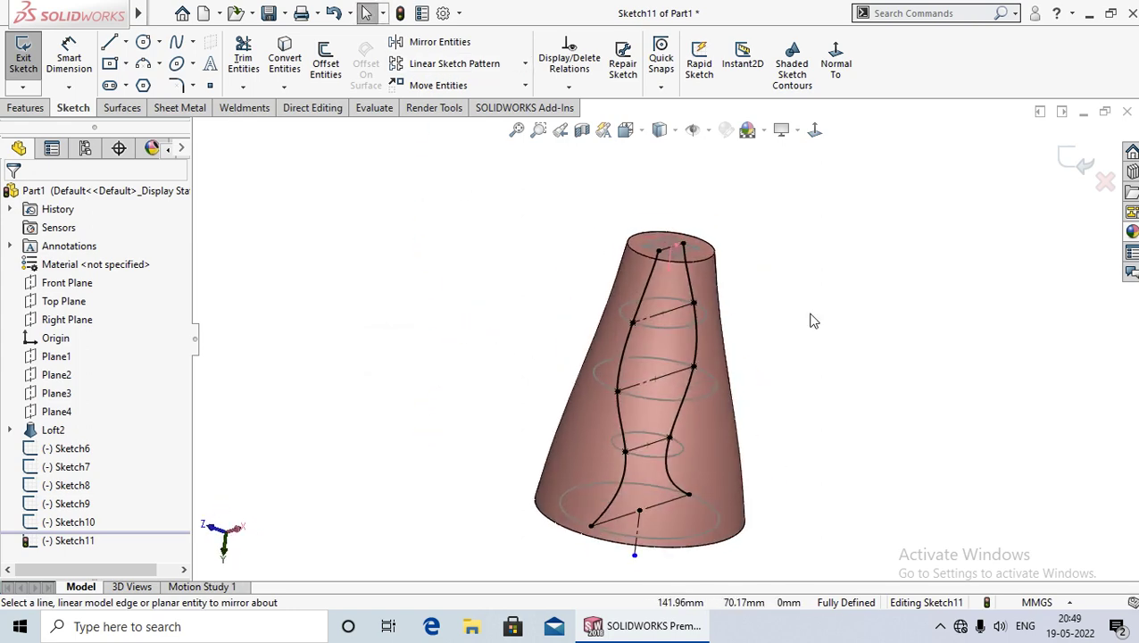
Exit the guide sketch and start a Lofted Cut, ready to pick profiles
left_click(1076, 160)
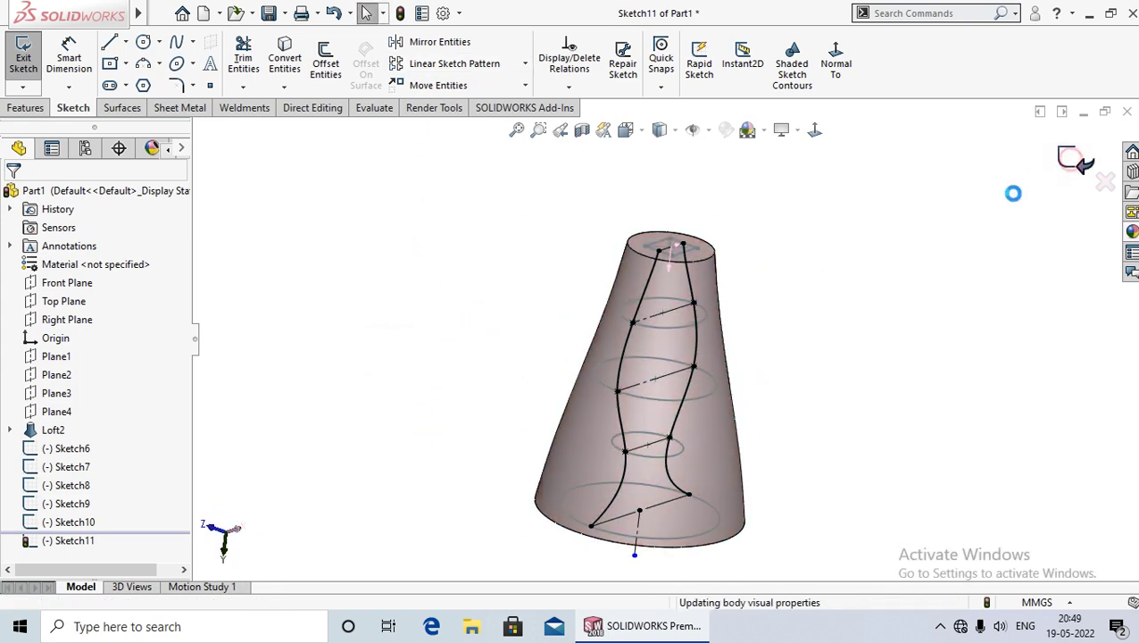
mouse_move(908, 315)
middle_mouse_down()
mouse_move(882, 257)
mouse_move(891, 348)
middle_mouse_up()
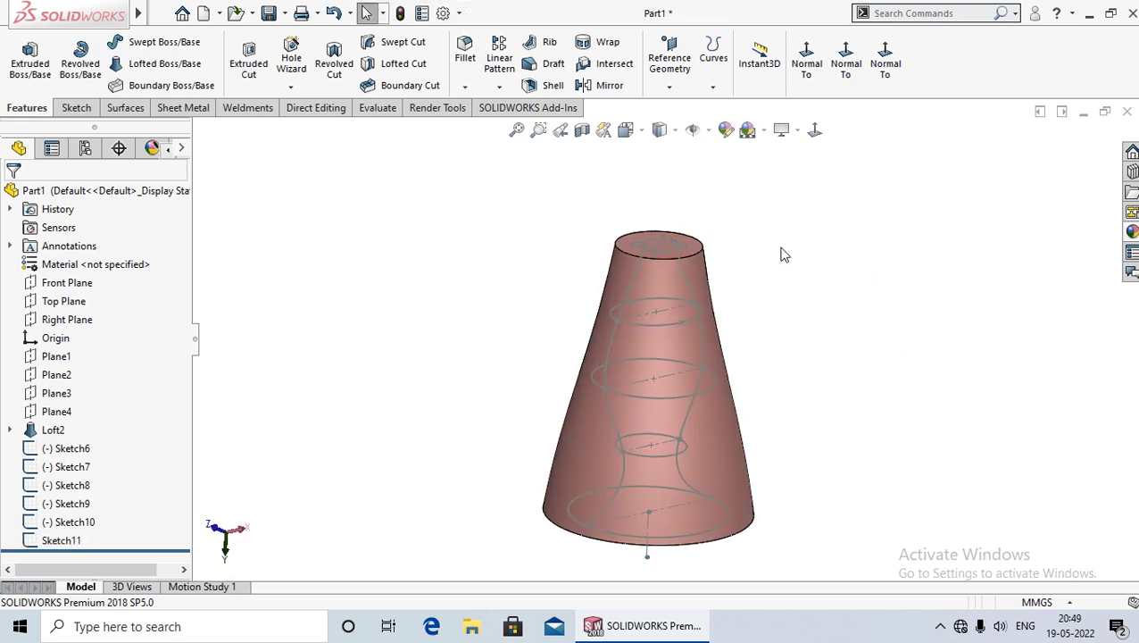
left_click(404, 65)
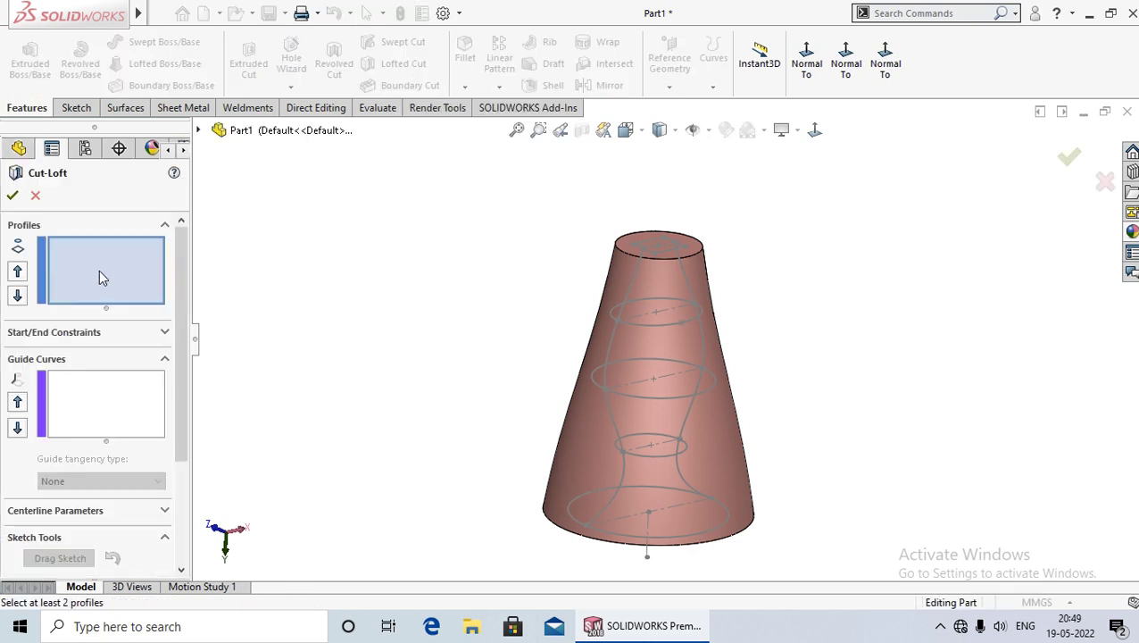
left_click(96, 259)
scroll(647, 268, "down", 3)
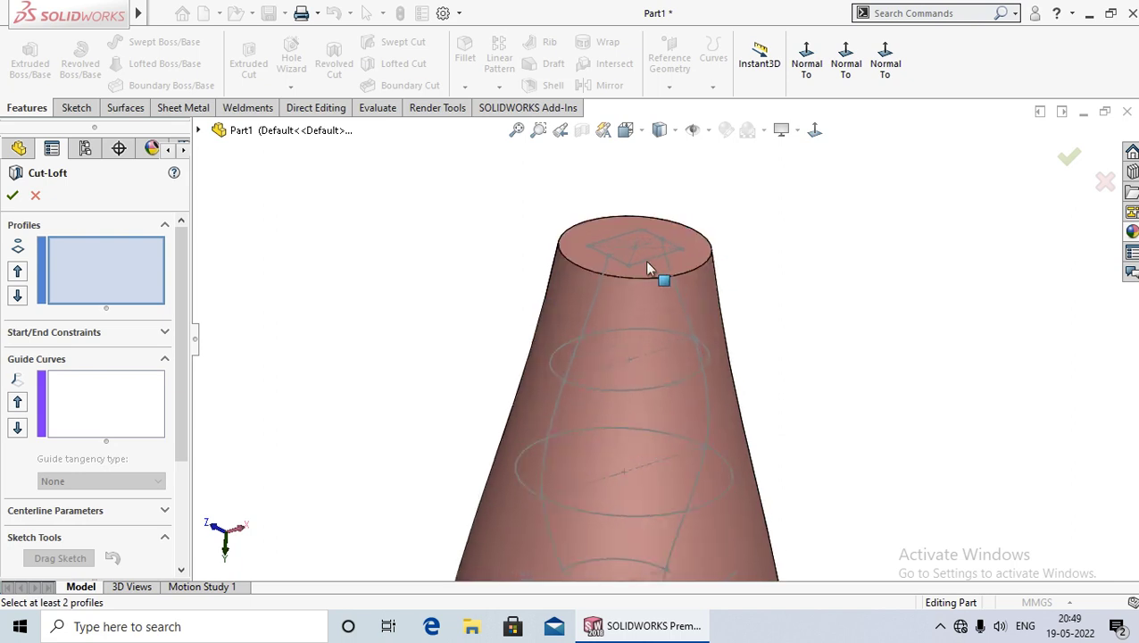
Add Sketch6, Sketch7, Sketch8, Sketch9 and Sketch10 as loft profiles, top to bottom
left_click(629, 265)
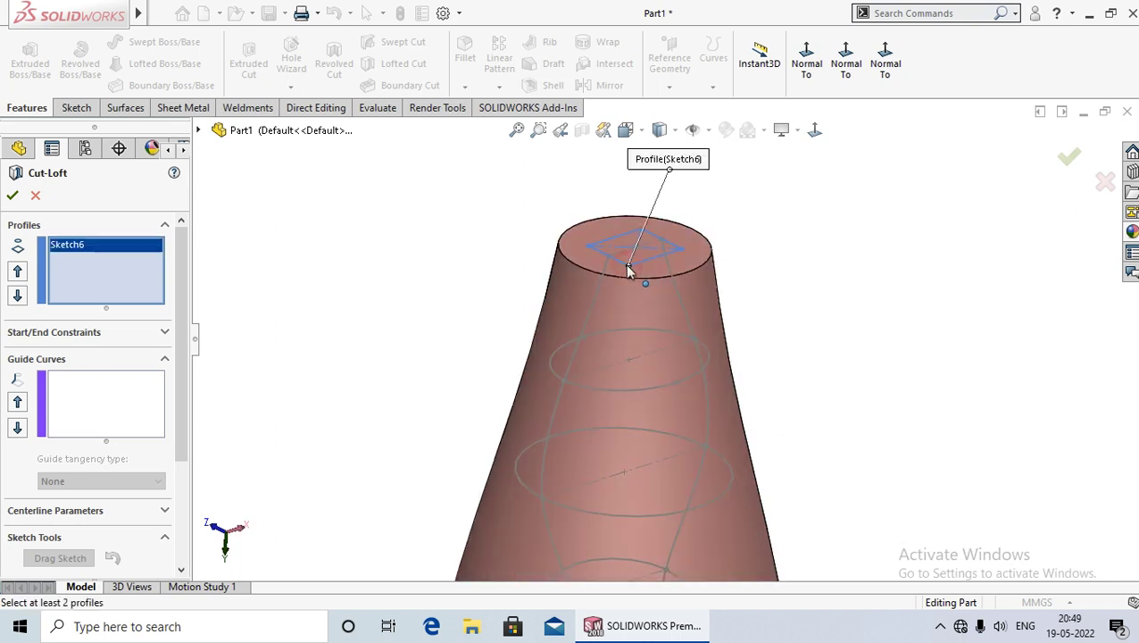
left_click(619, 391)
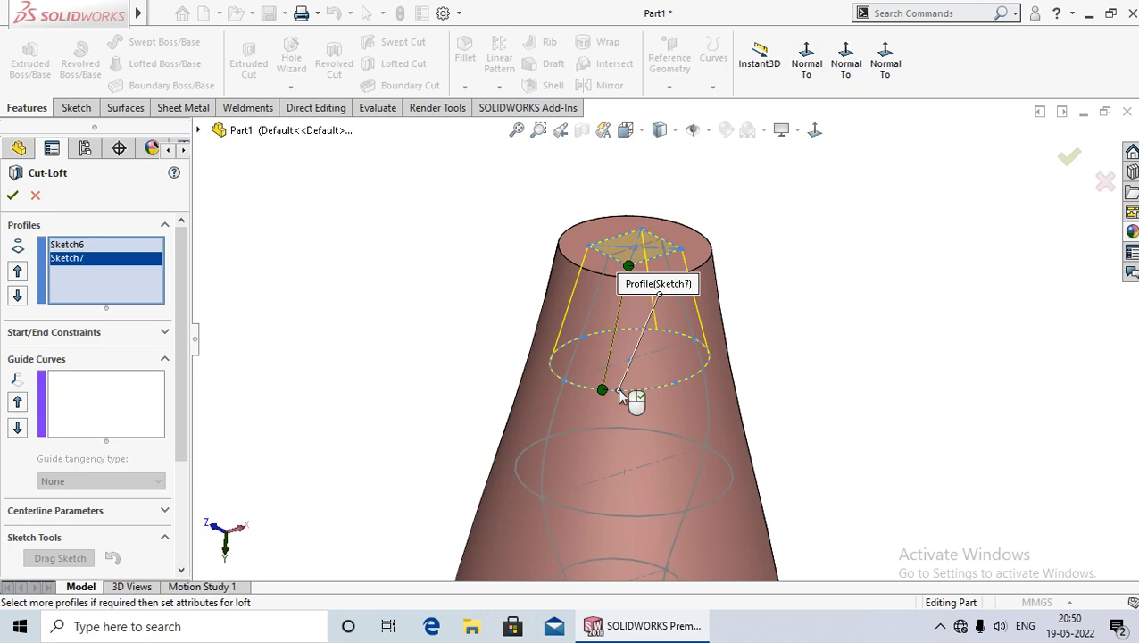
left_click(586, 514)
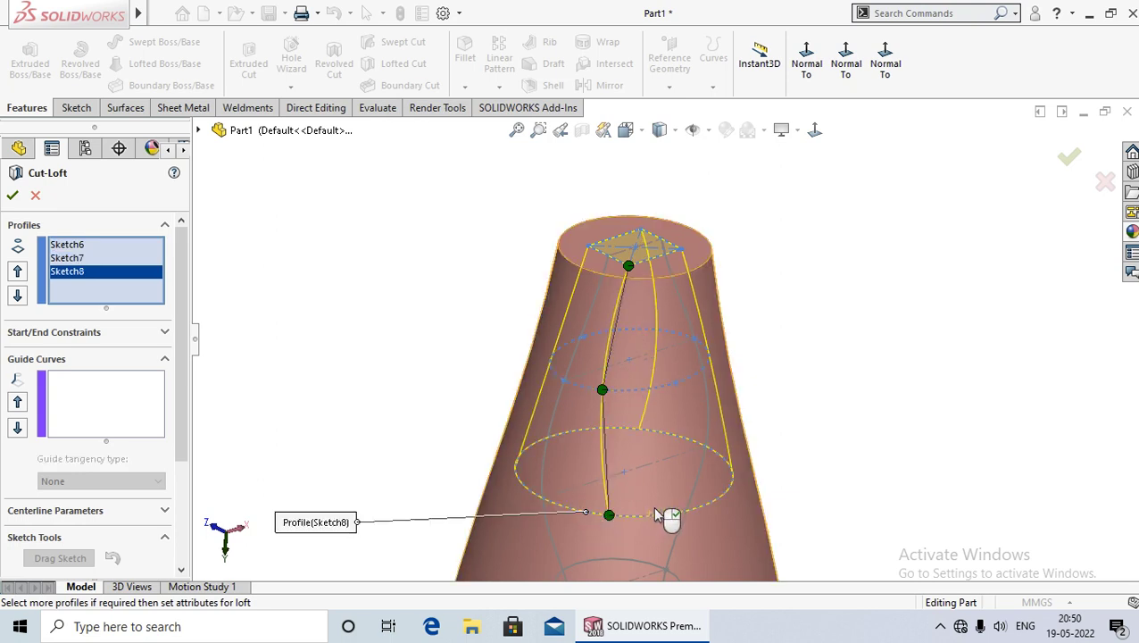
scroll(650, 482, "down", 2)
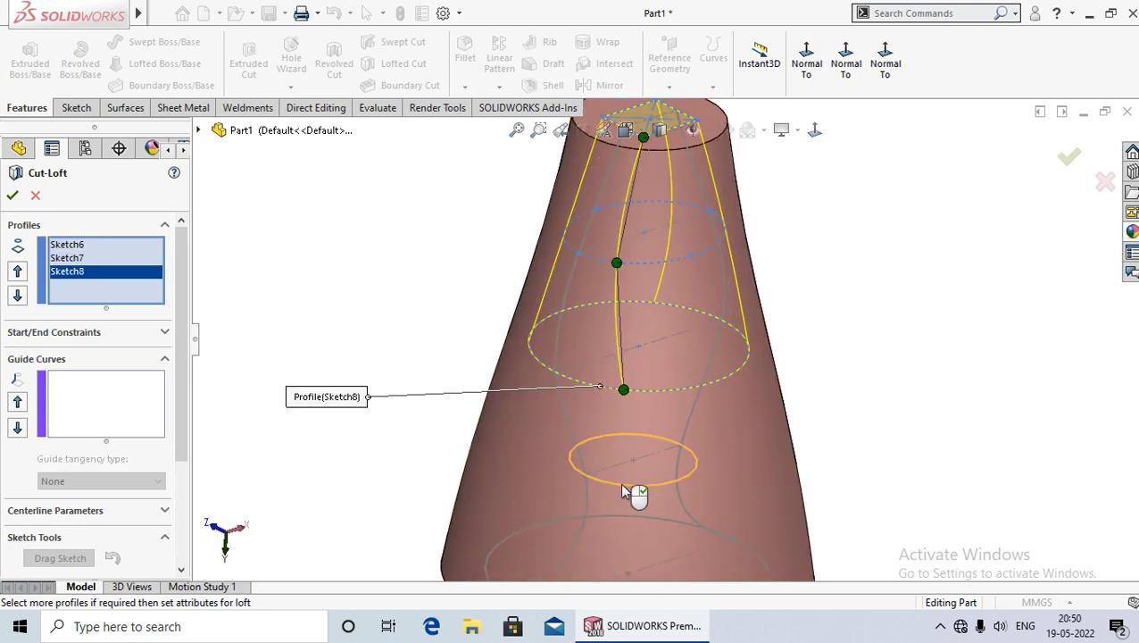
left_click(622, 492)
scroll(641, 500, "up", 2)
scroll(642, 510, "down", 2)
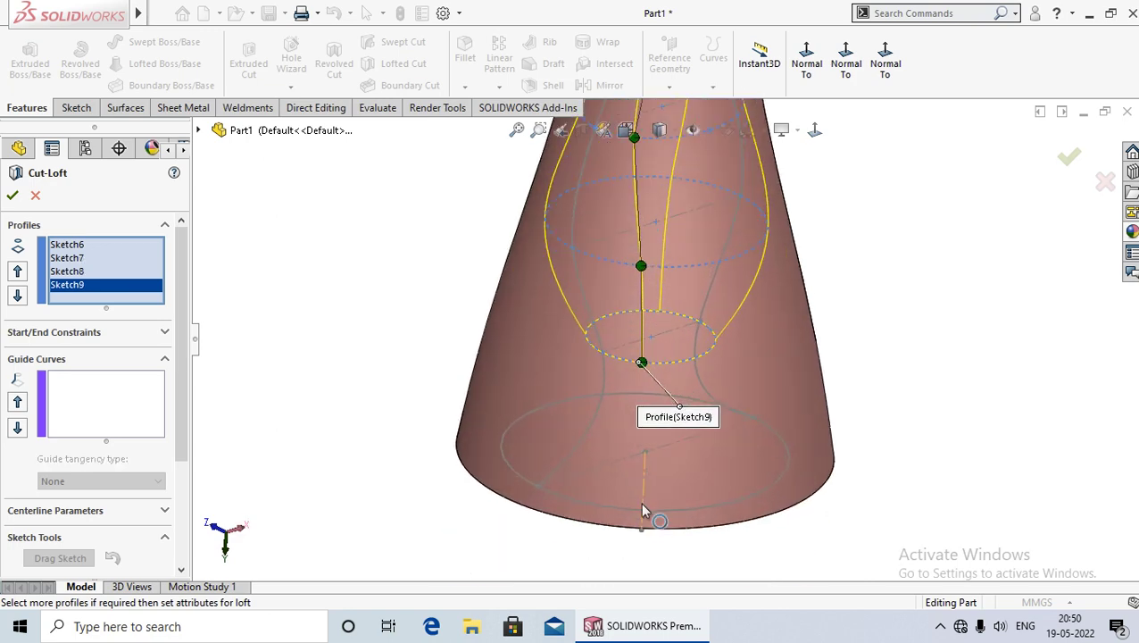
left_click(633, 516)
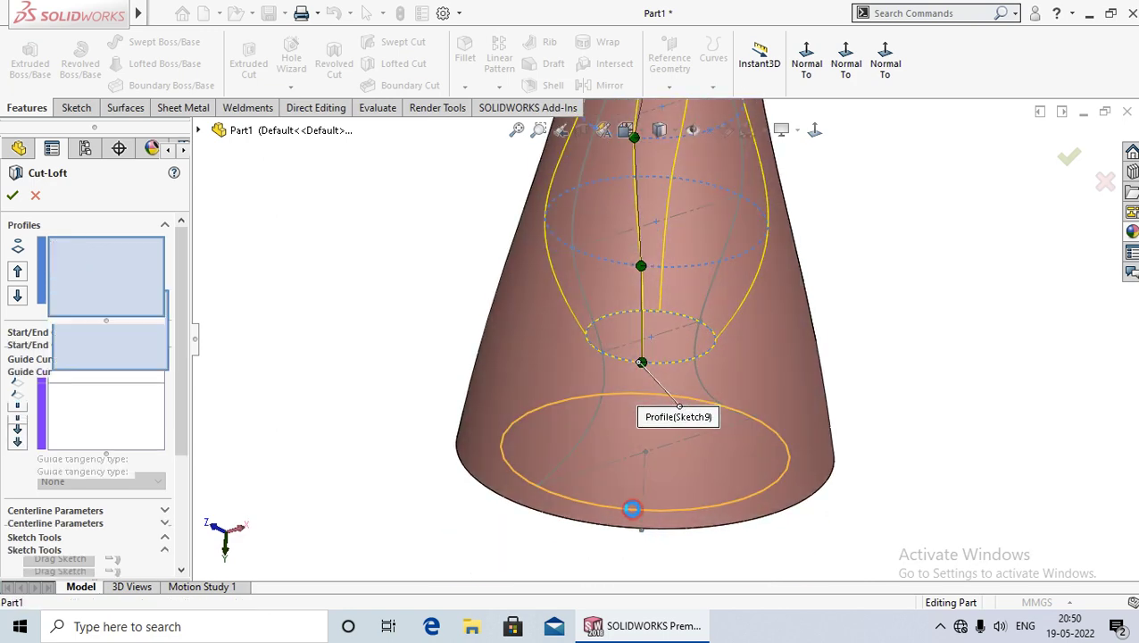
scroll(438, 480, "up", 3)
middle_click_drag(419, 434, 416, 473)
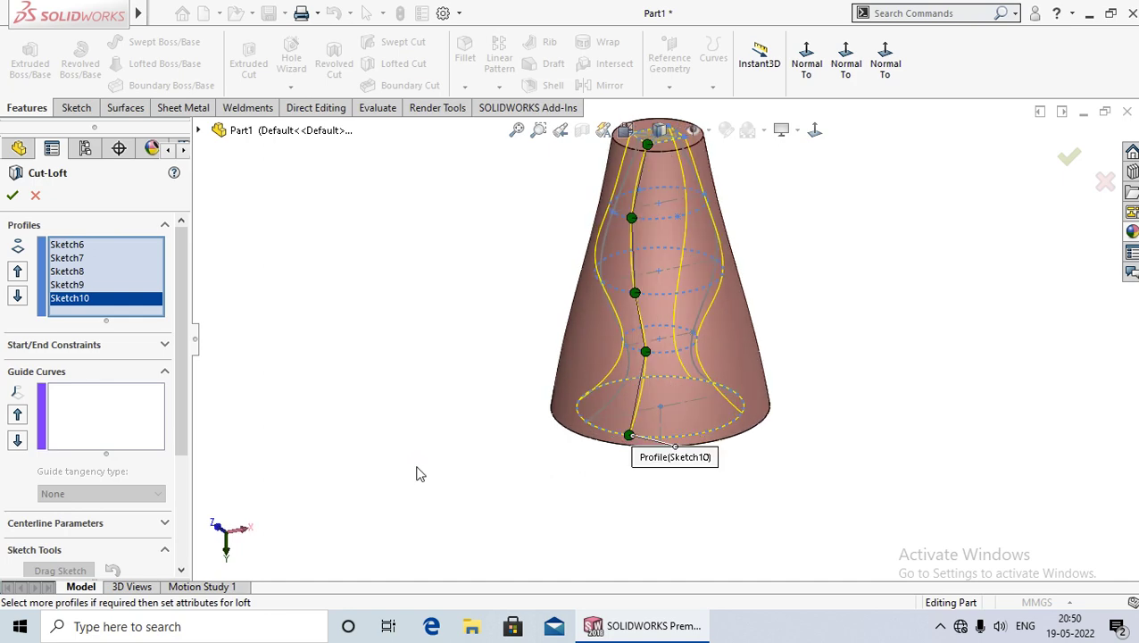
Add the left wavy spline and its mirrored copy as the loft's two guide curves
left_click(119, 417)
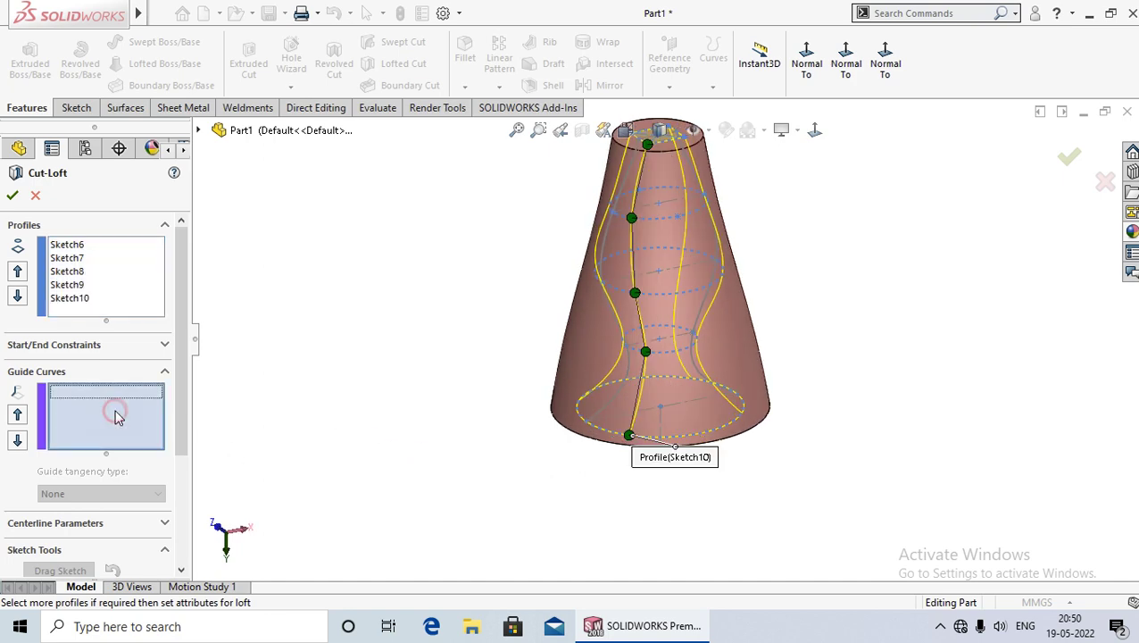
middle_click_drag(500, 296, 462, 309)
scroll(719, 333, "down", 2)
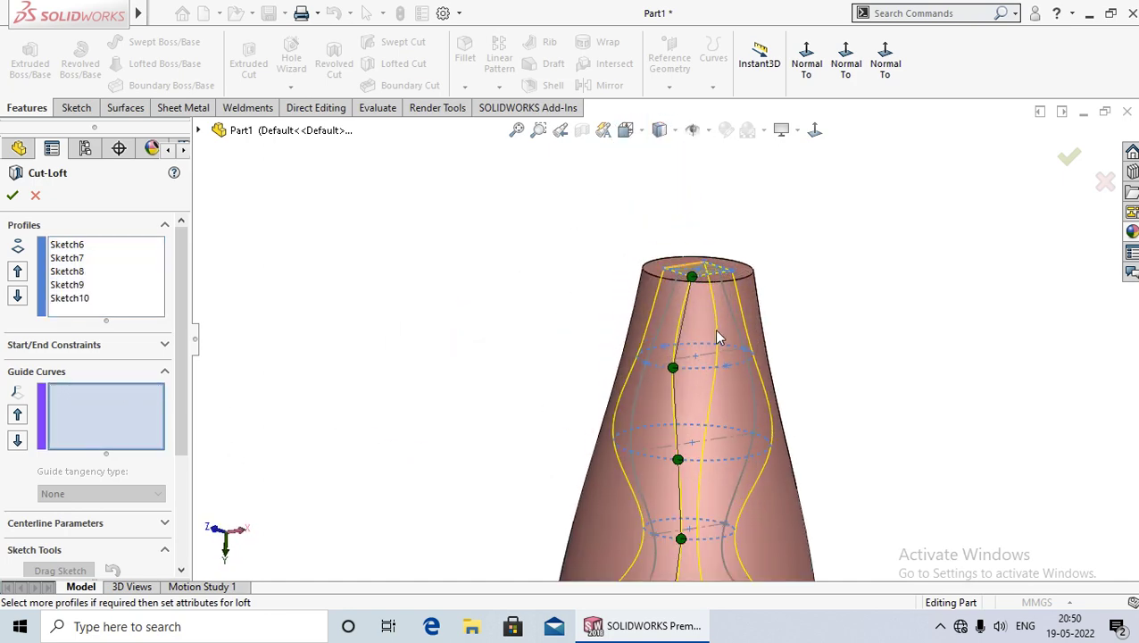
scroll(648, 376, "down", 2)
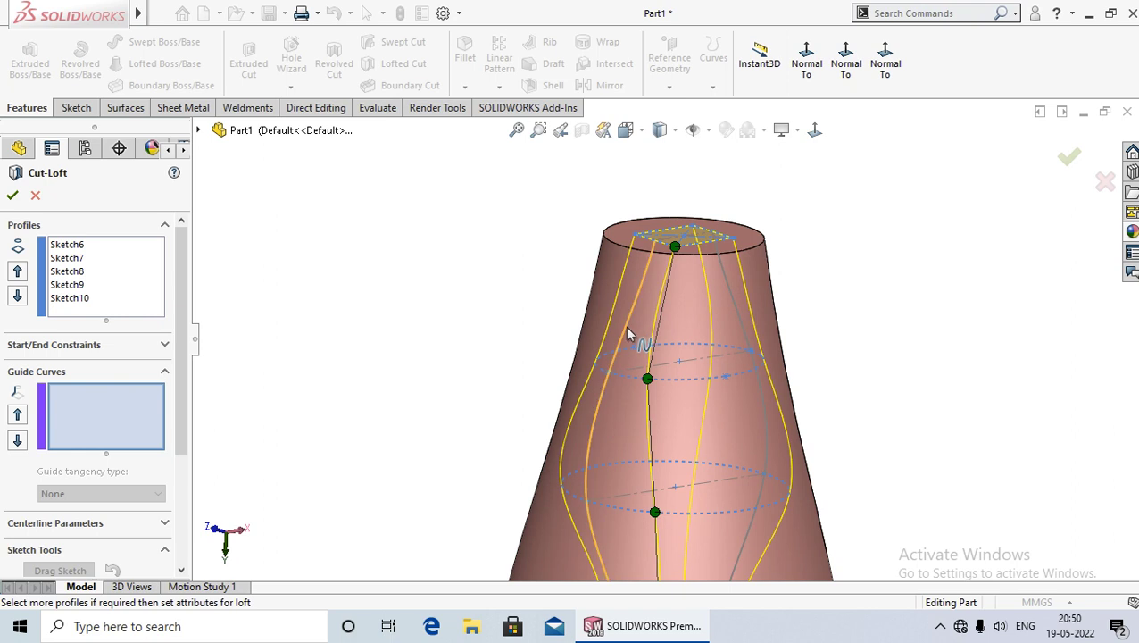
left_click(628, 333)
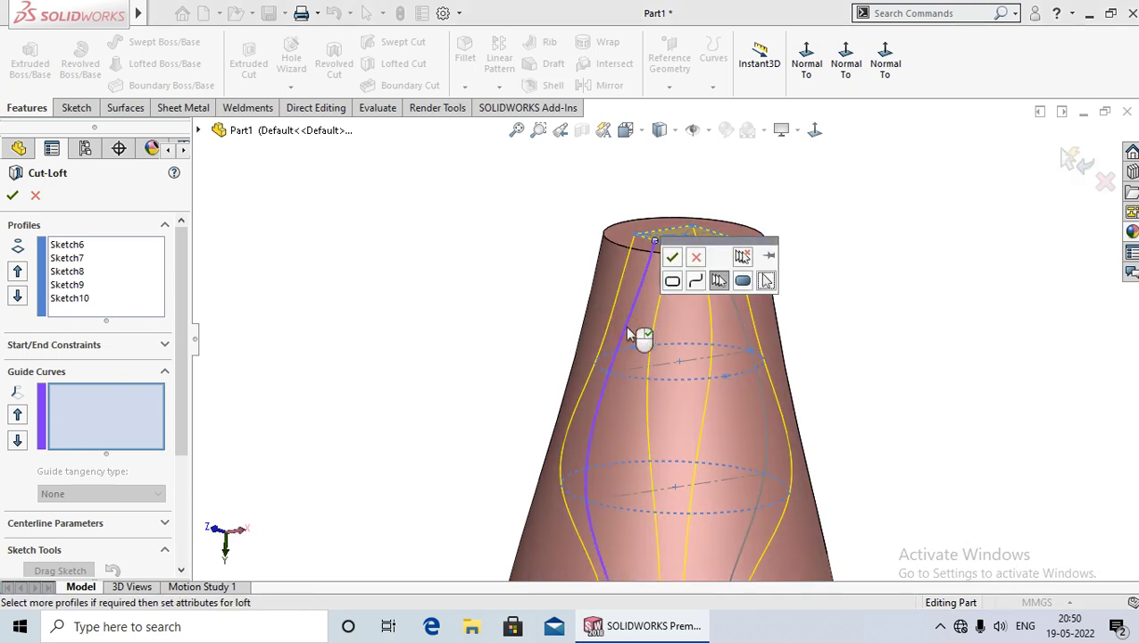
left_click(673, 259)
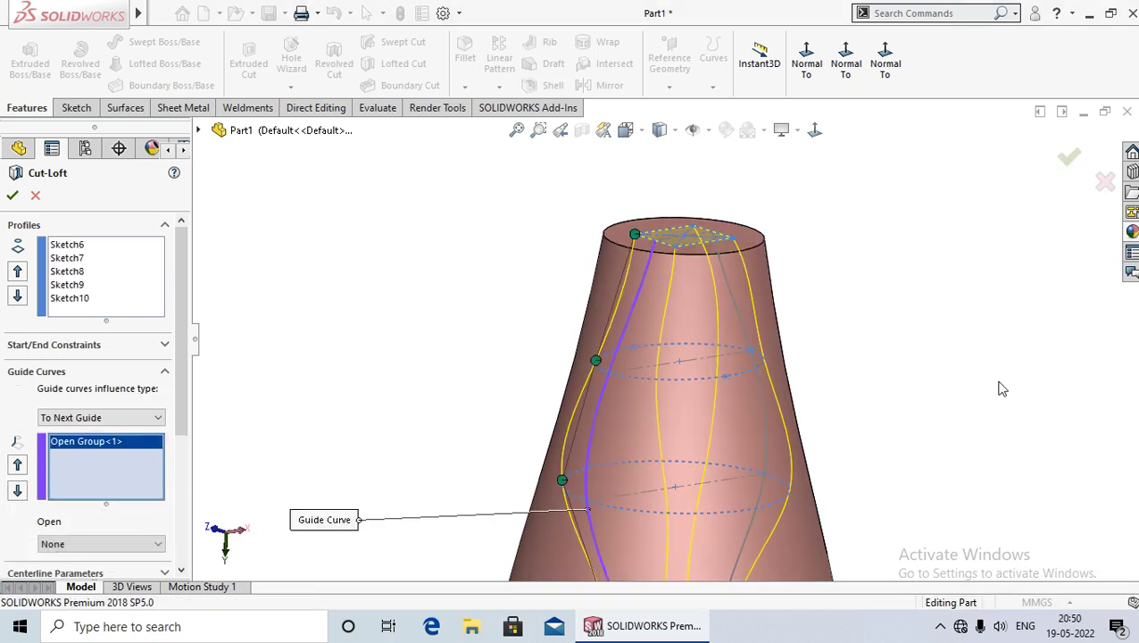
mouse_move(999, 386)
middle_mouse_down()
mouse_move(860, 380)
mouse_move(793, 402)
middle_mouse_up()
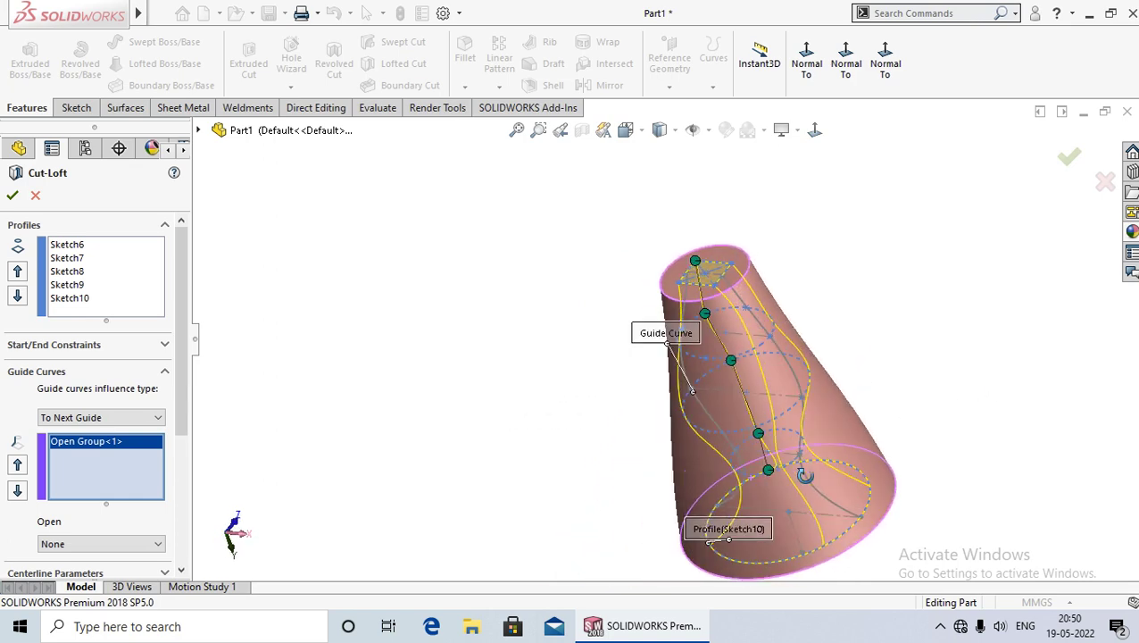
scroll(750, 327, "down", 3)
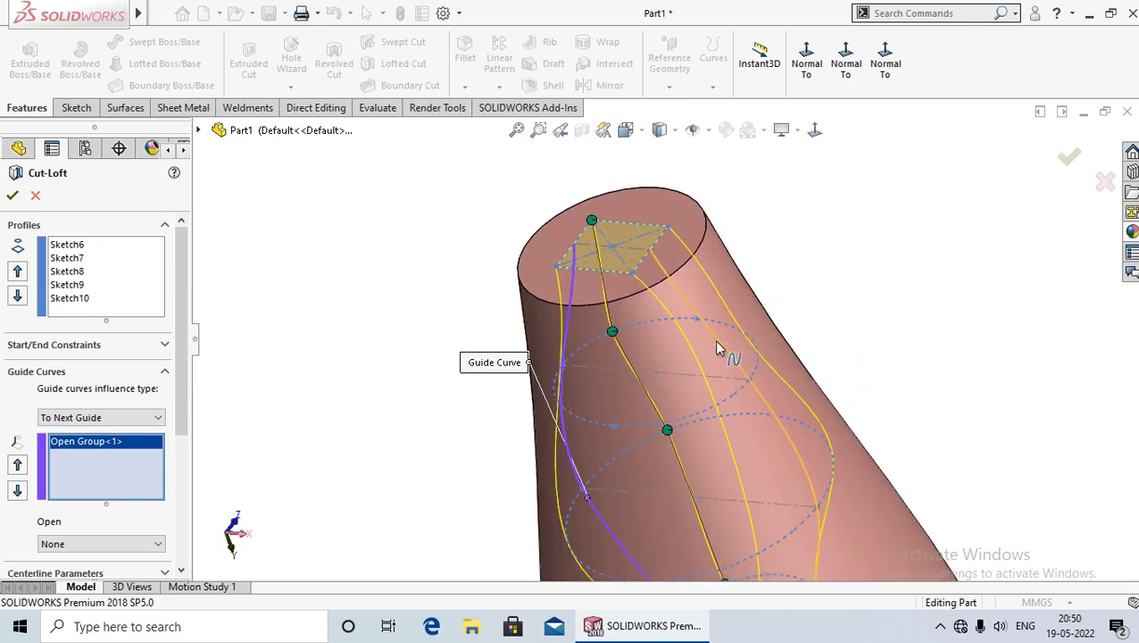
left_click(717, 344)
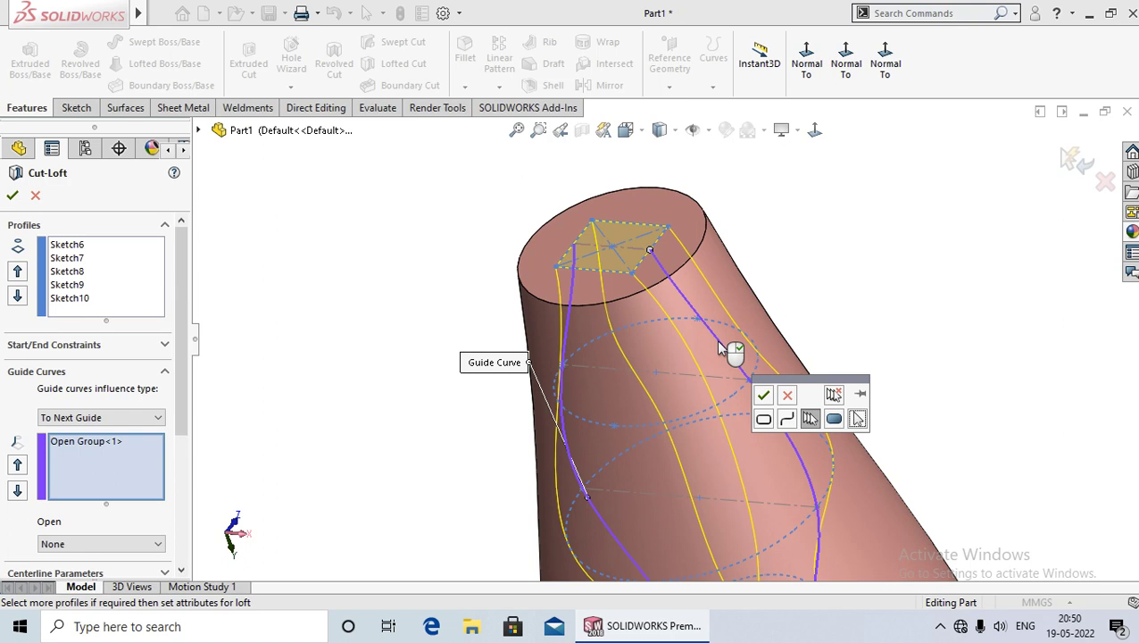
left_click(766, 393)
Accept the guided lofted cut, creating Cut-Loft2, and view its hollow end
scroll(827, 334, "up", 5)
middle_click_drag(827, 334, 858, 332)
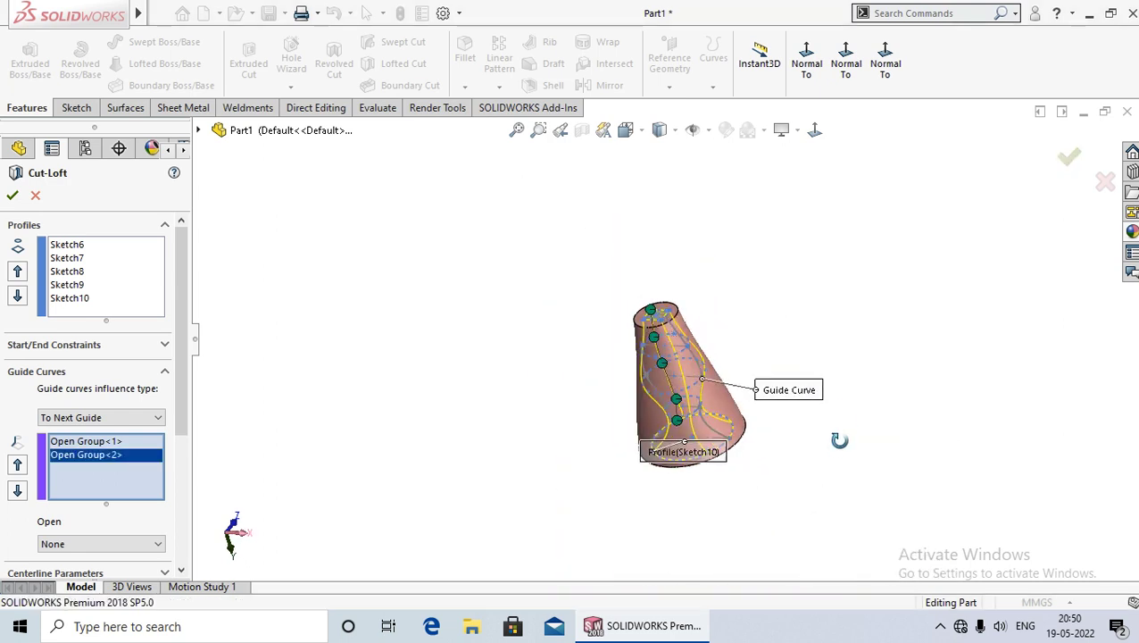
scroll(746, 362, "down", 3)
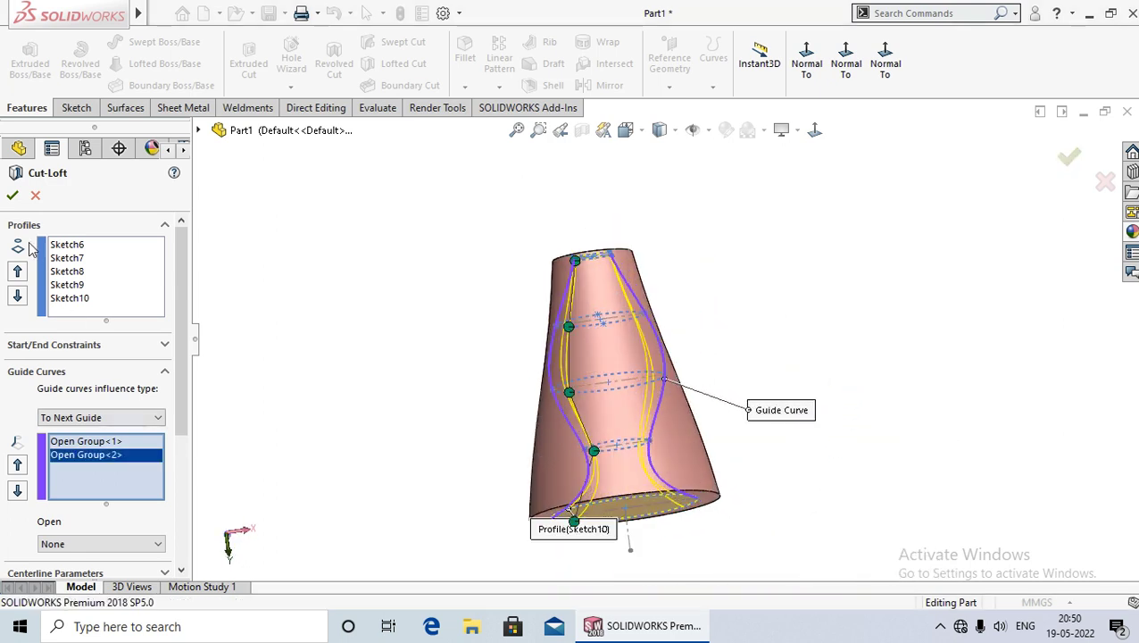
left_click(12, 198)
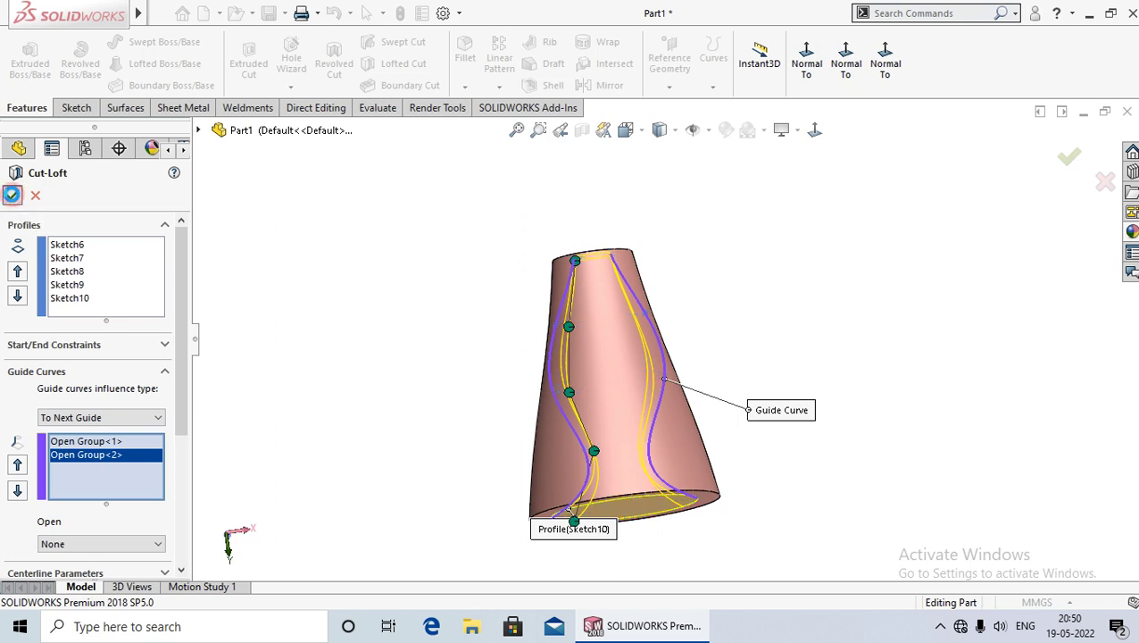
mouse_move(346, 381)
middle_mouse_down()
mouse_move(383, 227)
mouse_move(393, 318)
mouse_move(465, 540)
mouse_move(364, 300)
mouse_move(351, 125)
mouse_move(387, 453)
mouse_move(529, 376)
mouse_move(654, 414)
mouse_move(643, 393)
mouse_move(636, 404)
middle_mouse_up()
Section the hollowed cone along the Front Plane and orbit to inspect the wavy cavity
left_click(581, 131)
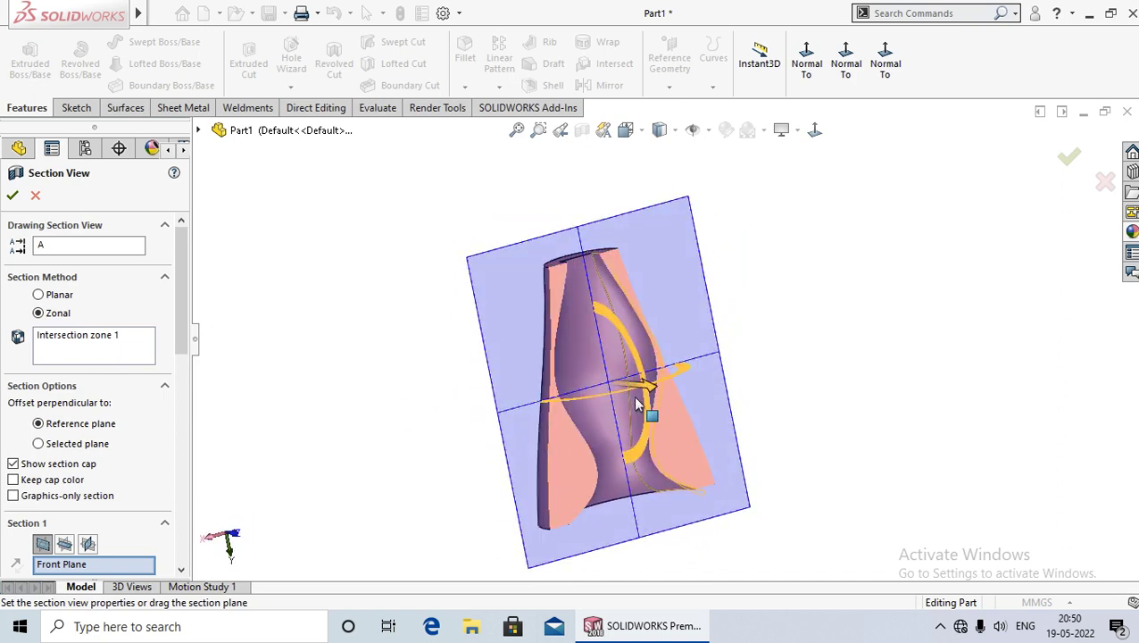
mouse_move(381, 413)
middle_mouse_down()
mouse_move(427, 392)
mouse_move(399, 386)
mouse_move(374, 445)
middle_mouse_up()
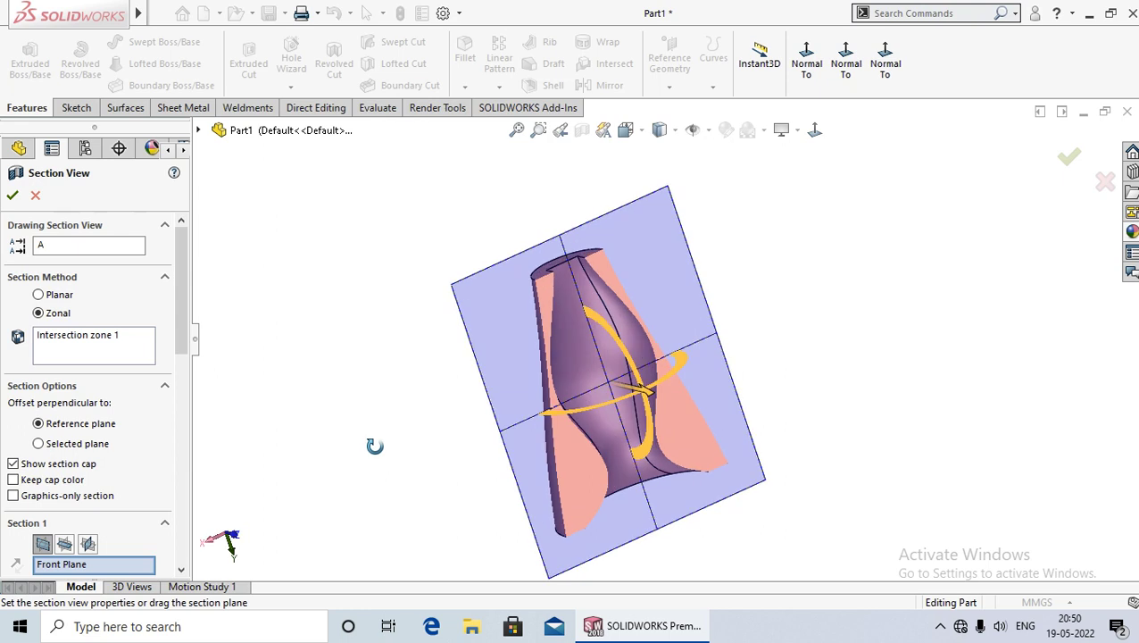
left_click(13, 195)
middle_click_drag(407, 408, 394, 369)
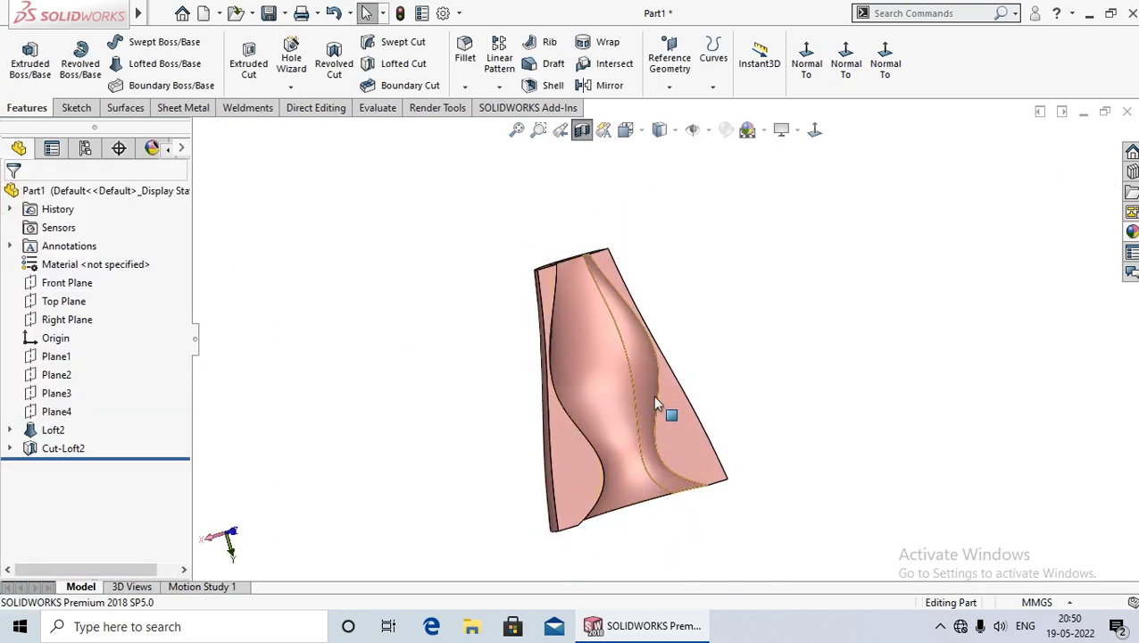